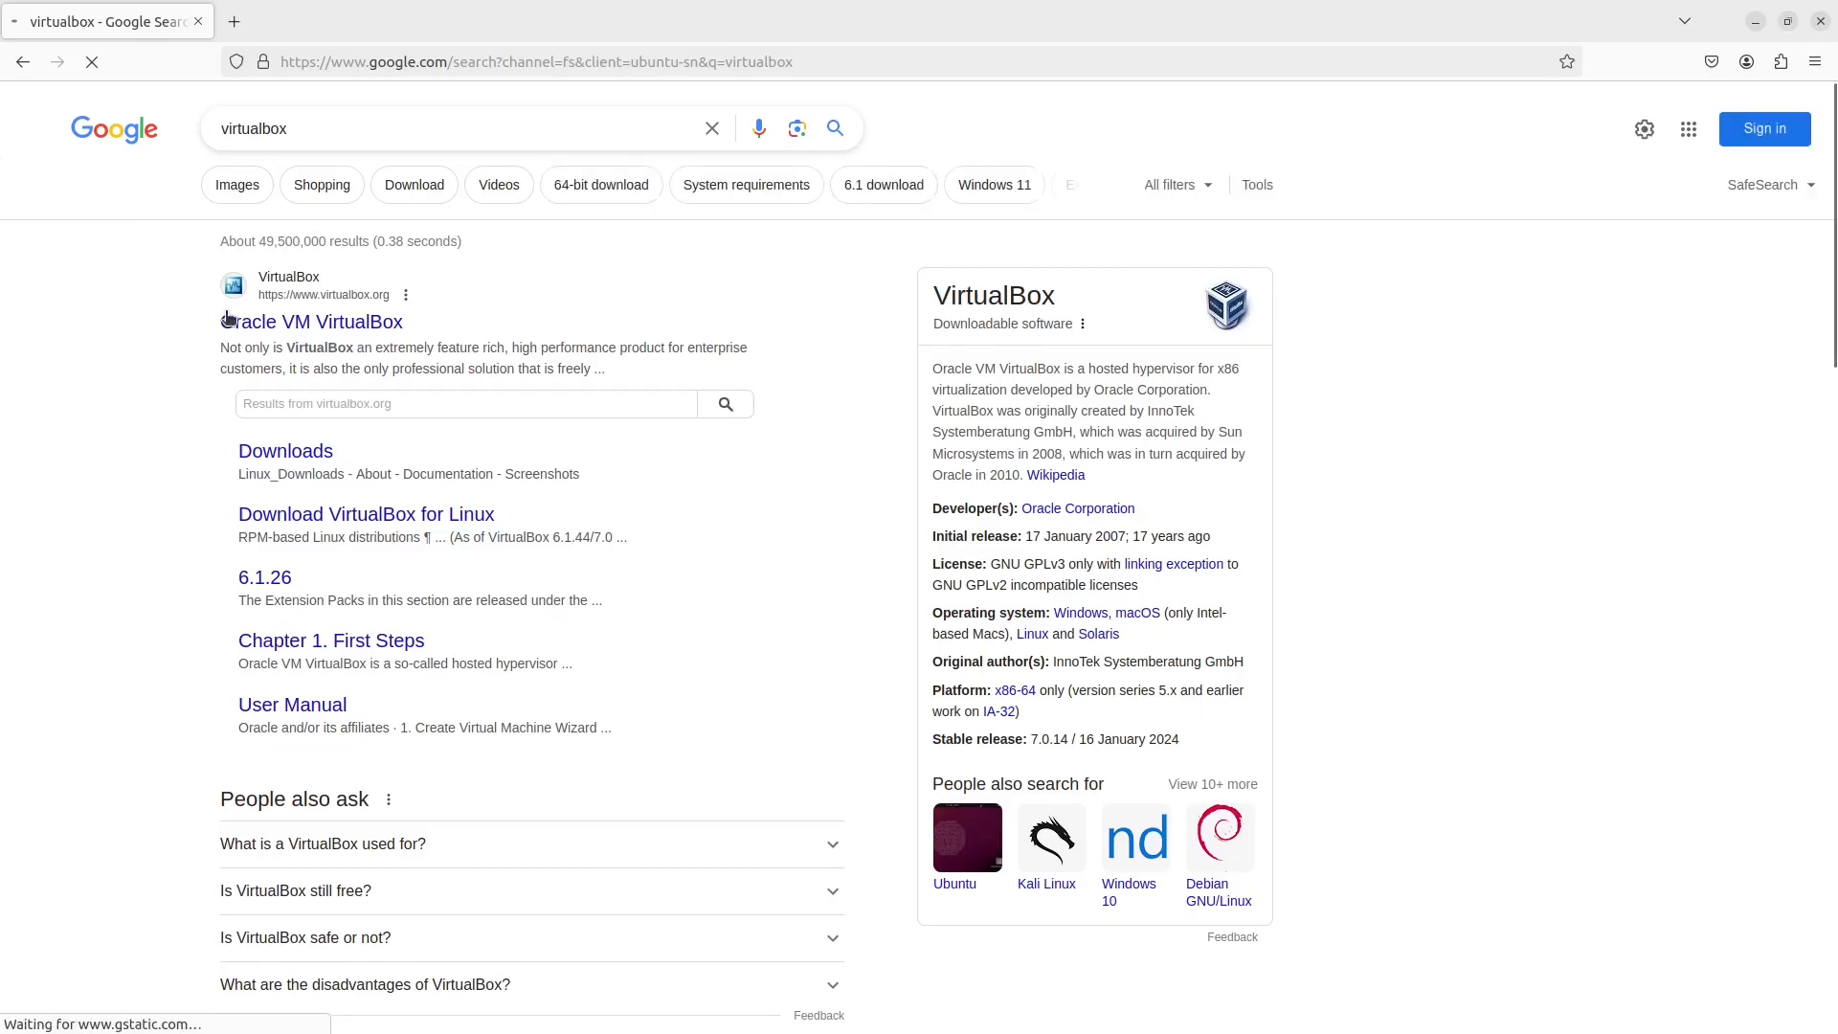
Step: Download the VirtualBox 7.0.14 package for Ubuntu 22.04 from the Linux distributions page of the VirtualBox website
click(348, 299)
click(67, 343)
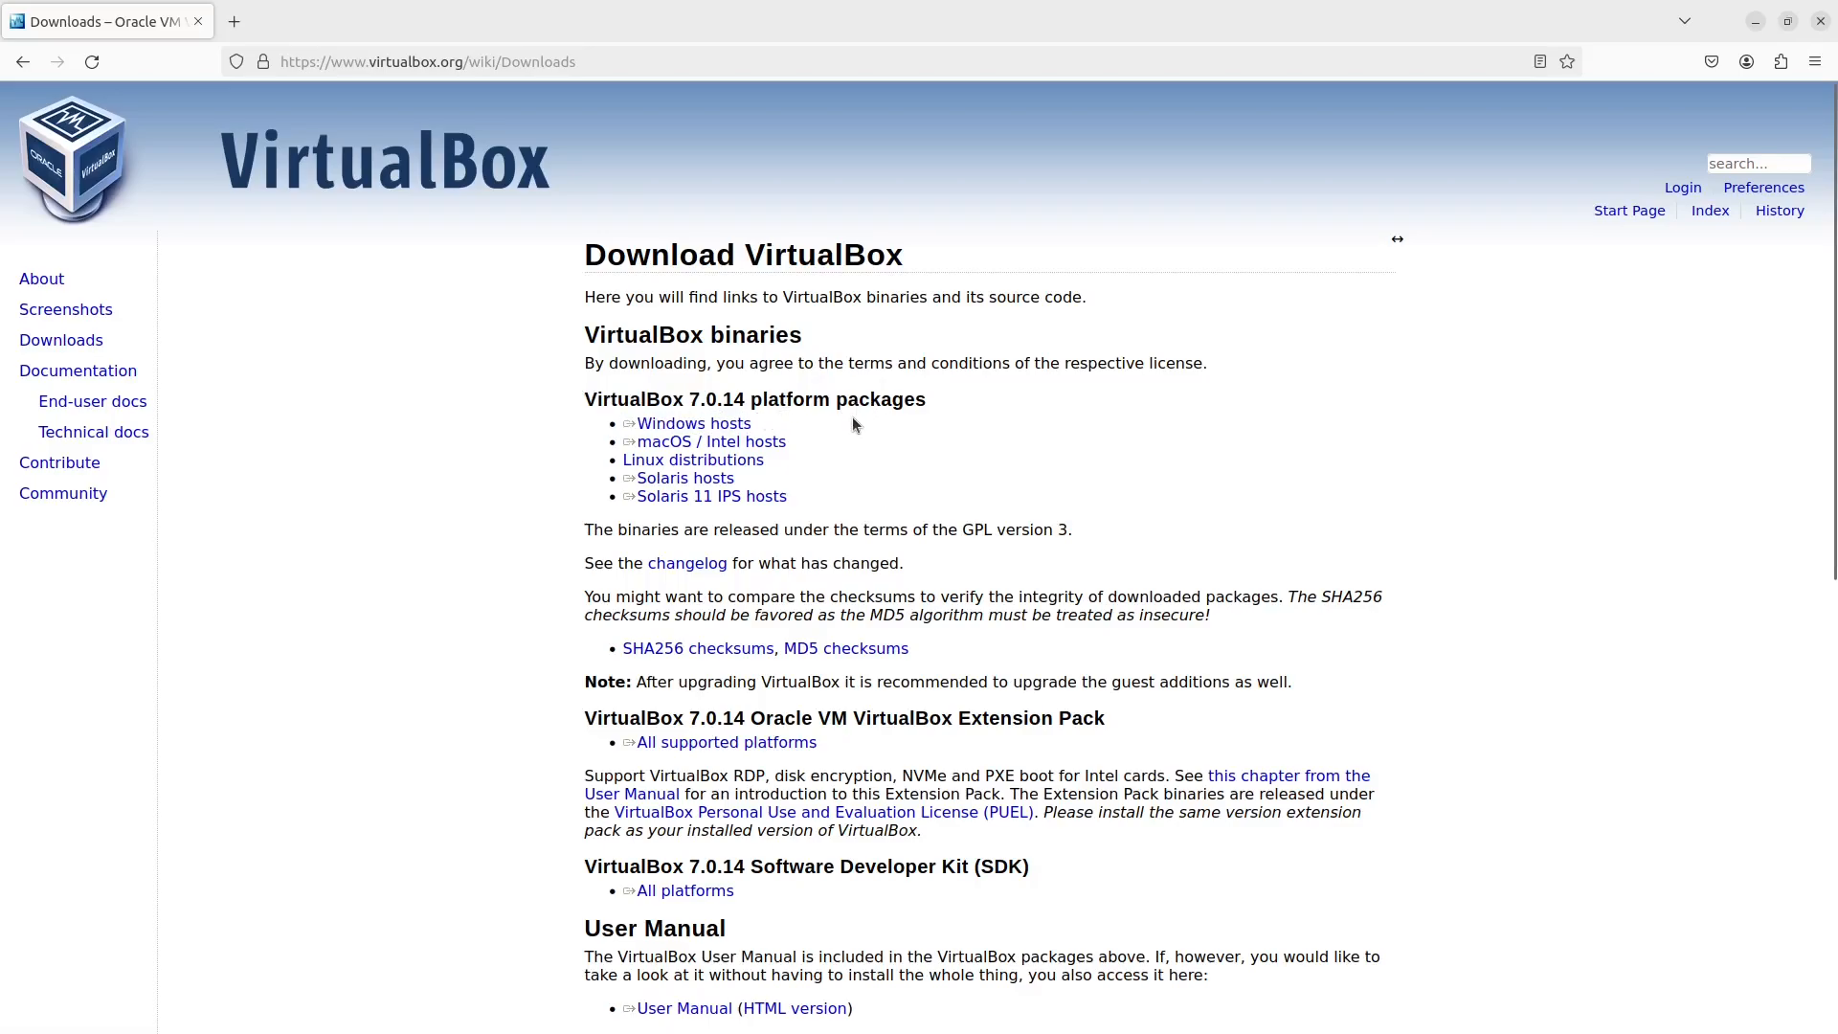
click(681, 463)
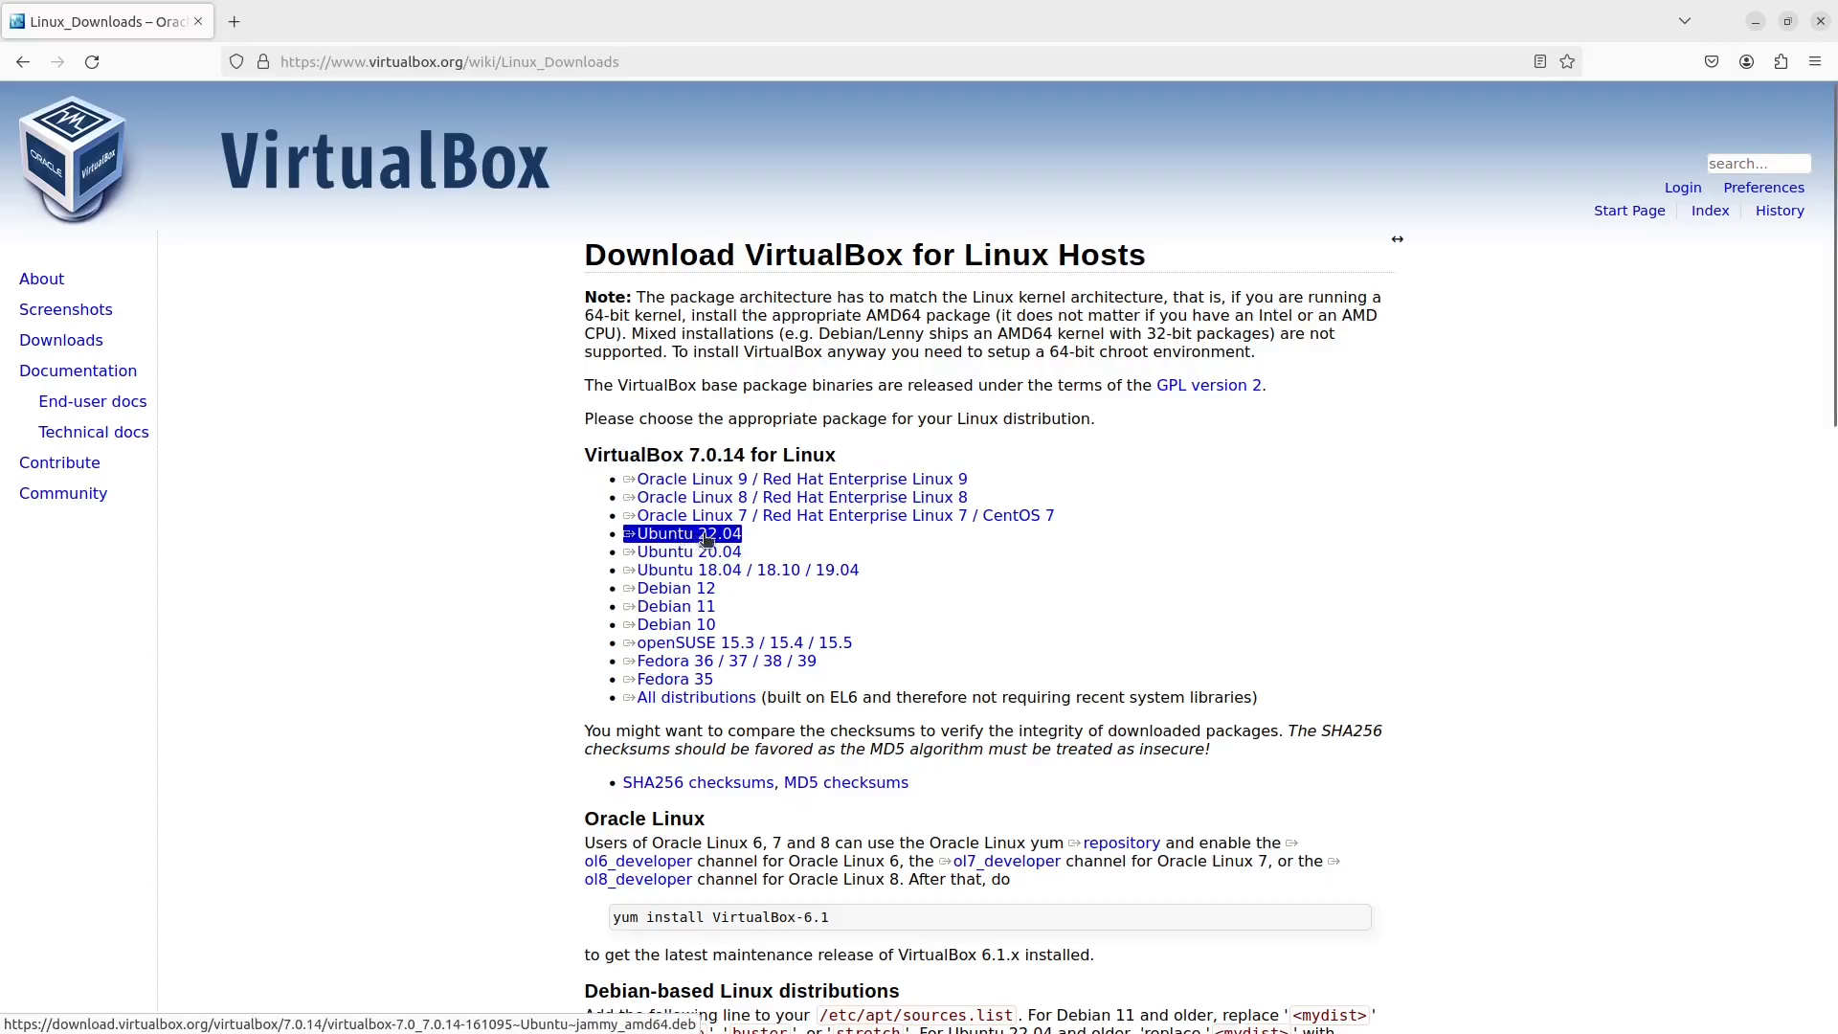
click(691, 535)
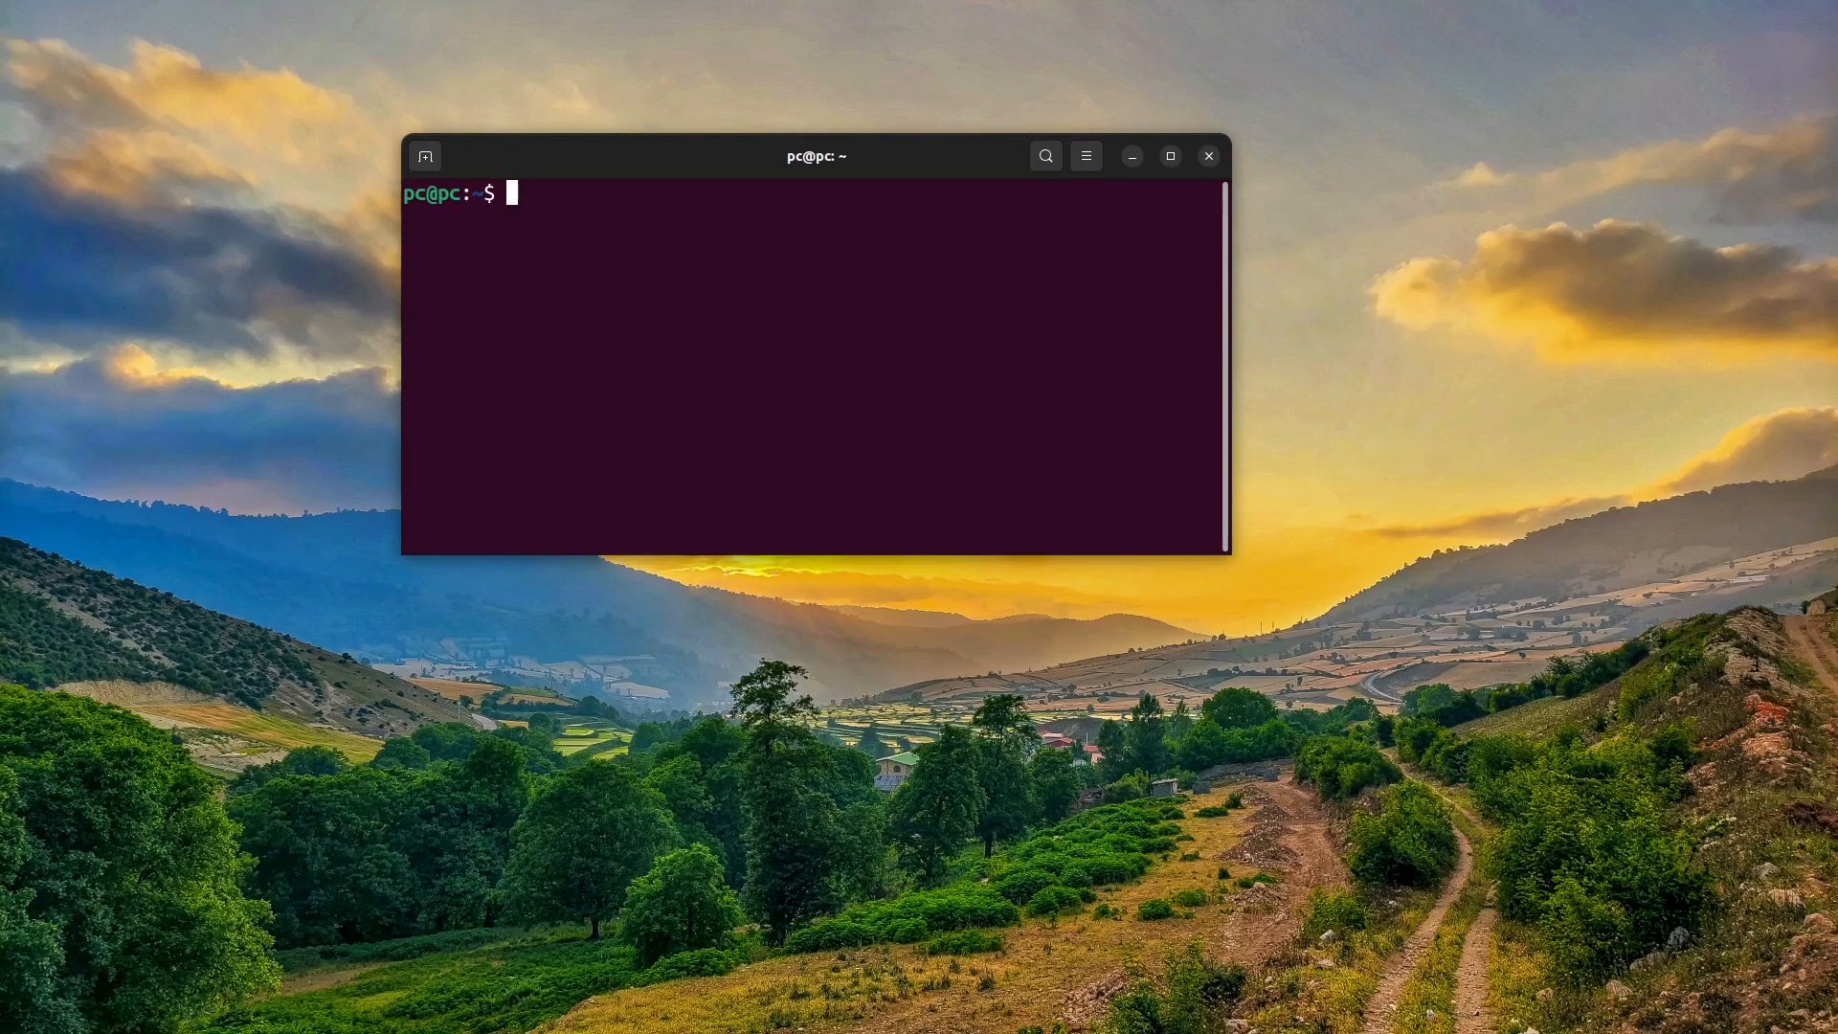
Step: Refresh the system's package lists with sudo apt update in a terminal and clear the output
text(sudo apt update)
key(Return)
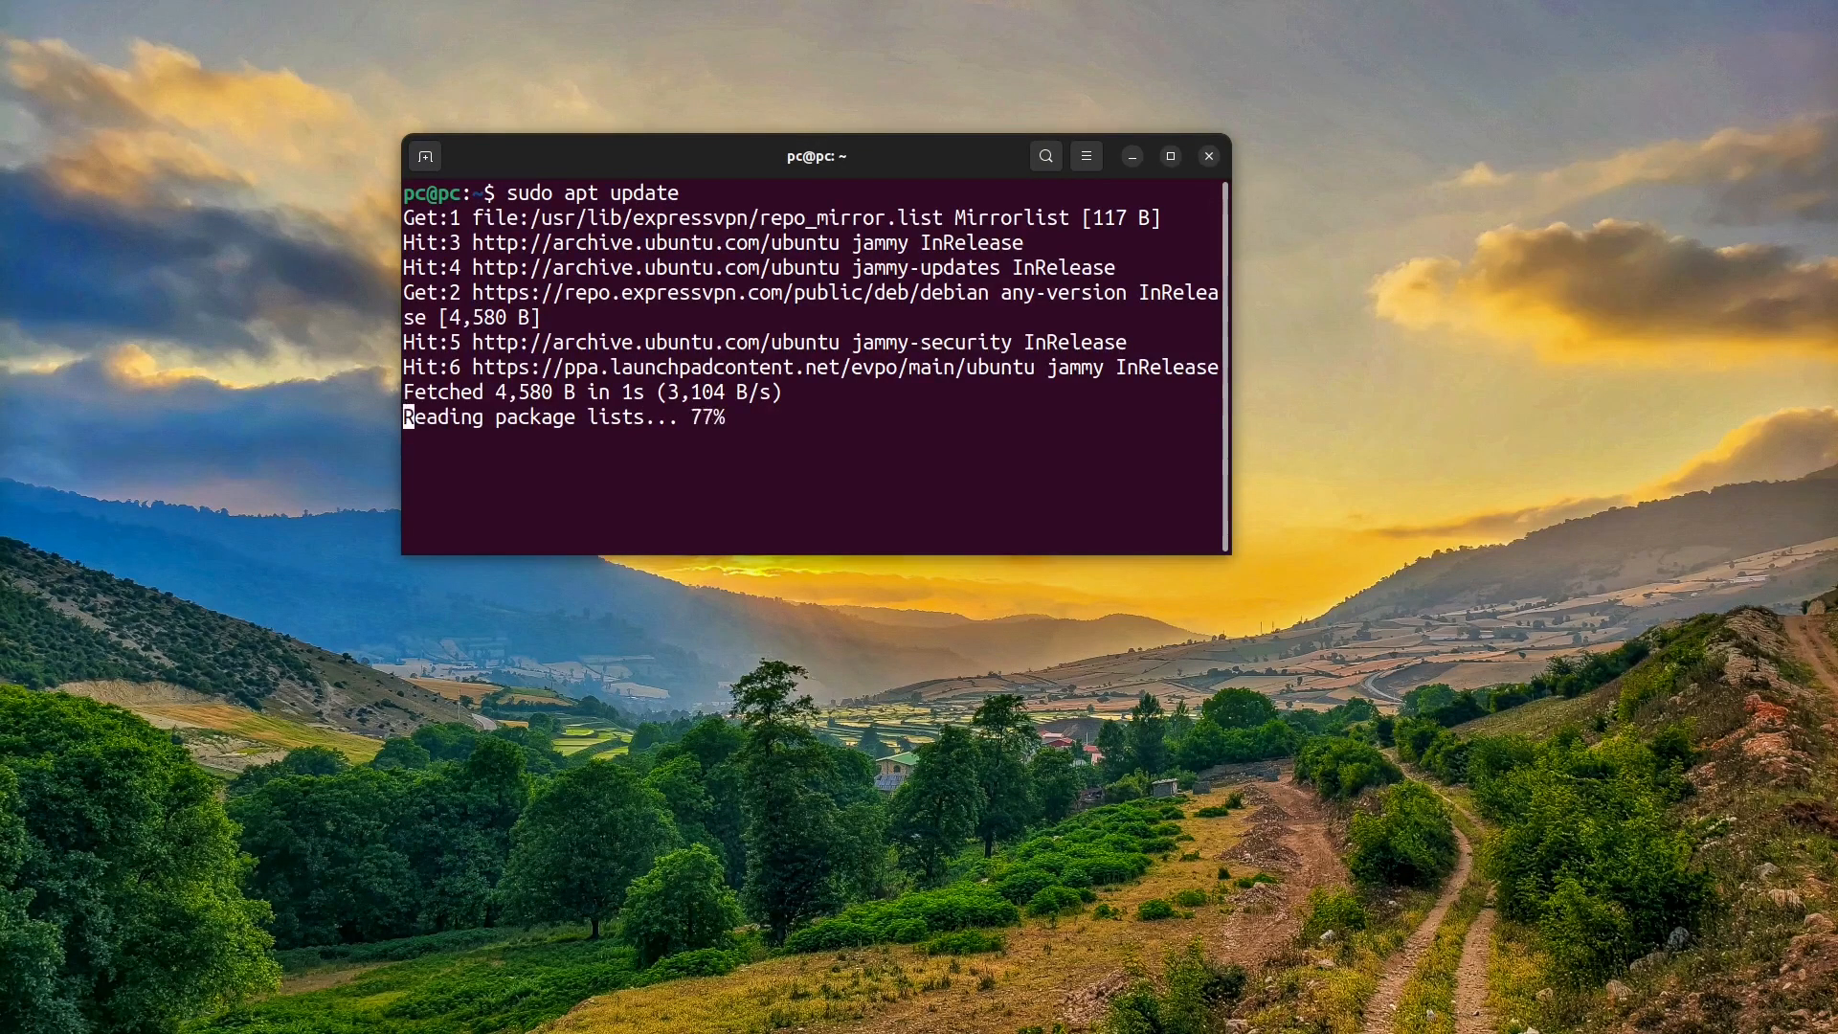
text(clear)
key(Return)
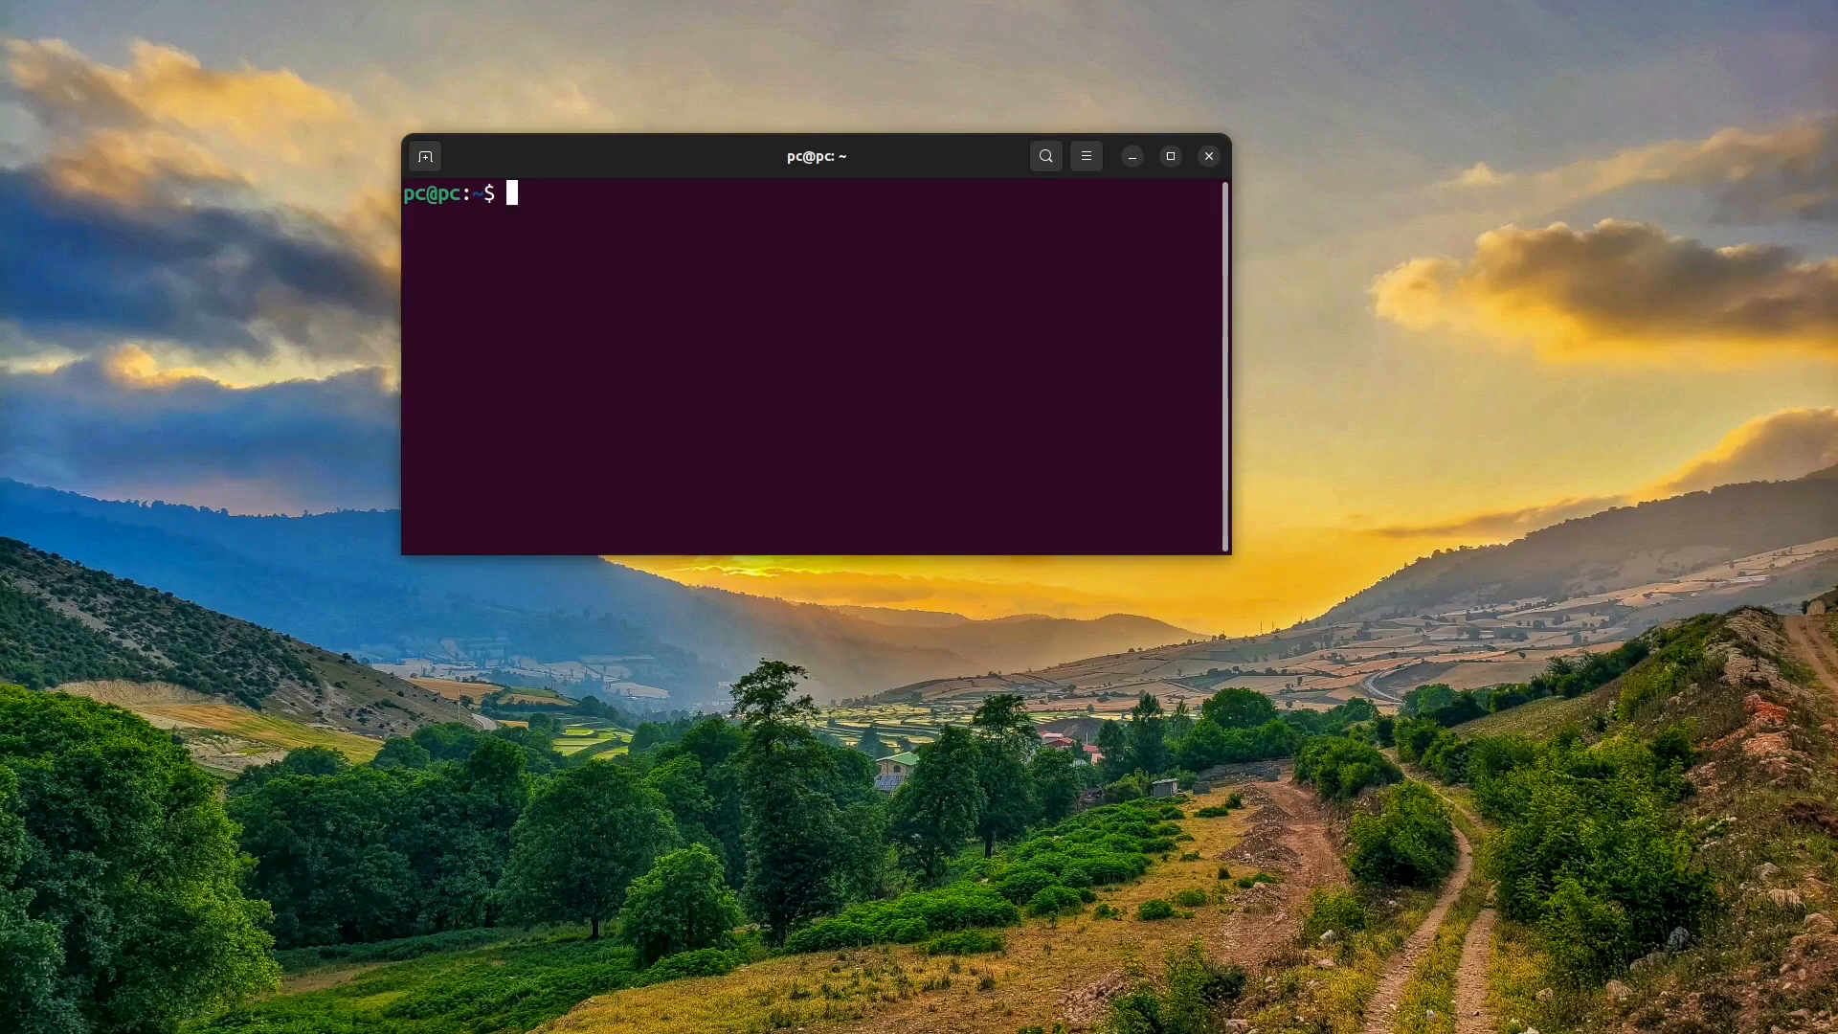
Step: Change to the Downloads directory in the terminal and list its contents
text(cd Downloads)
key(Return)
text(ls)
key(Return)
Step: Install virtualbox-7.0_7.0.14-161095~Ubuntu~jammy_amd64.deb with sudo dpkg -i, widening the terminal window to fit the command
text(s)
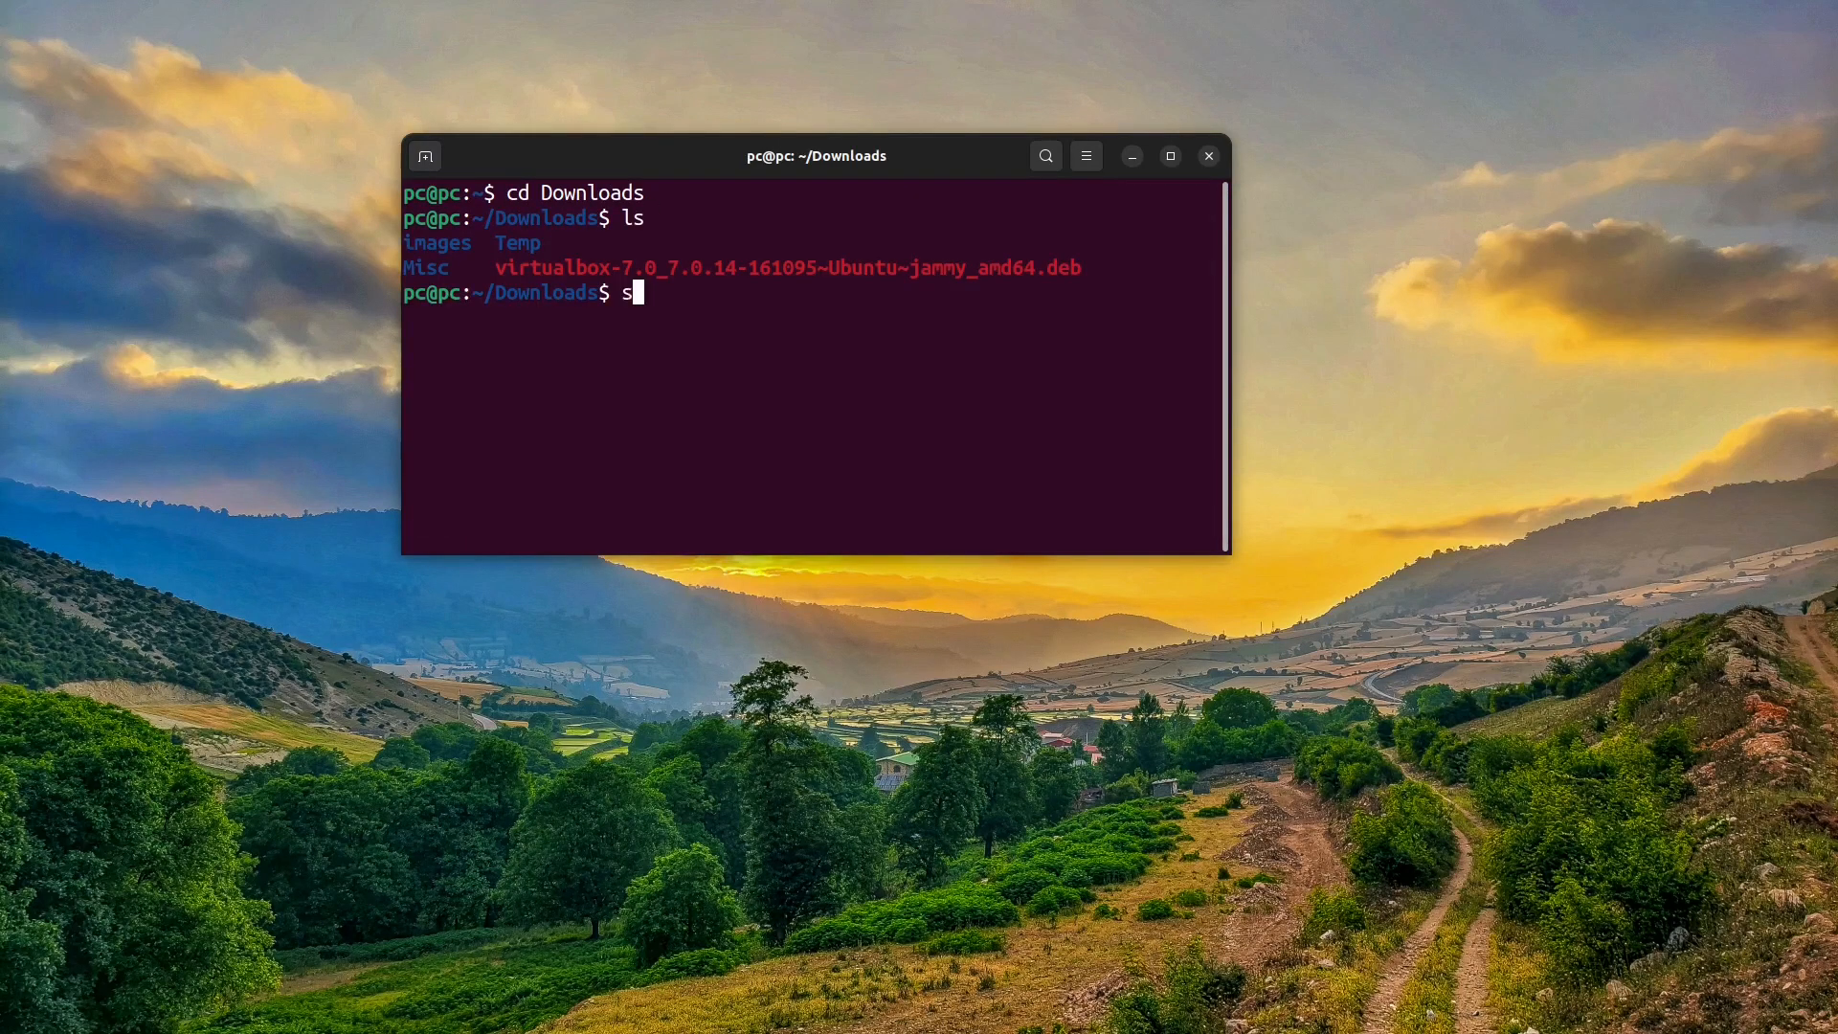
text(udo dpkg -i)
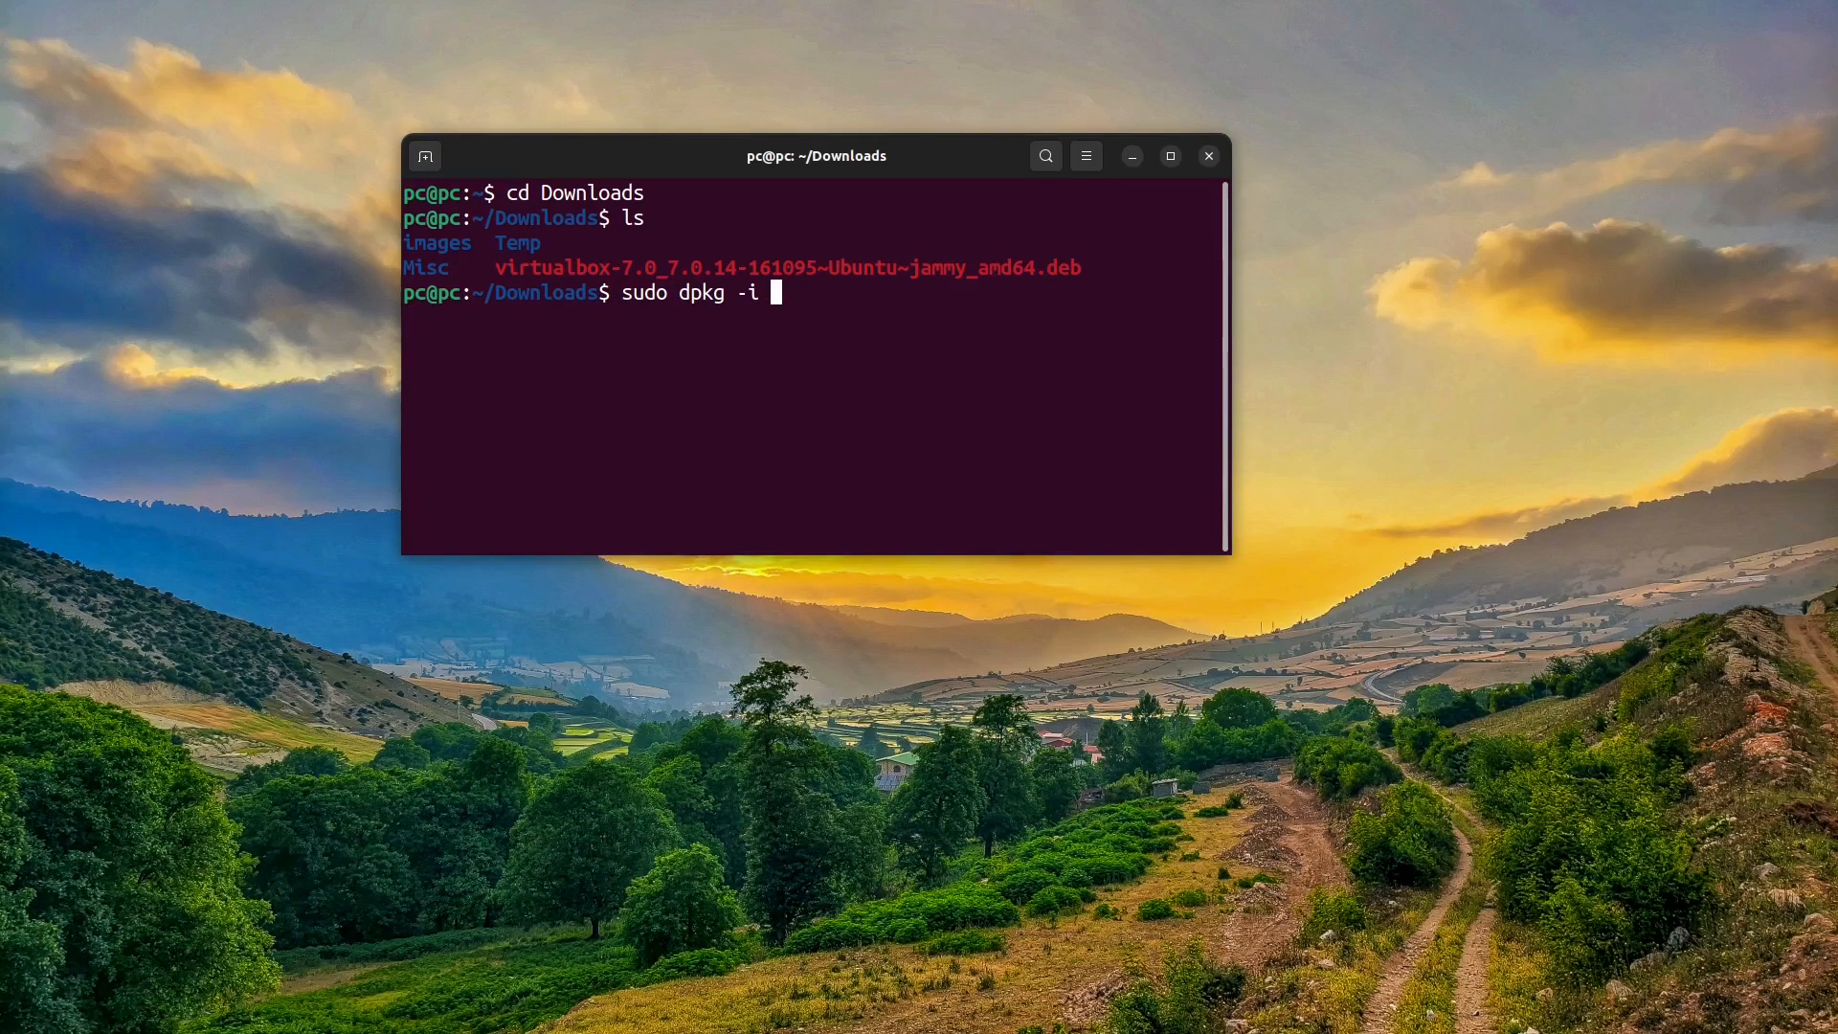
text(virtualbox-7.0_7.0.14-161095~Ubuntu~jammy_amd64.deb)
drag(1232, 198, 1455, 198)
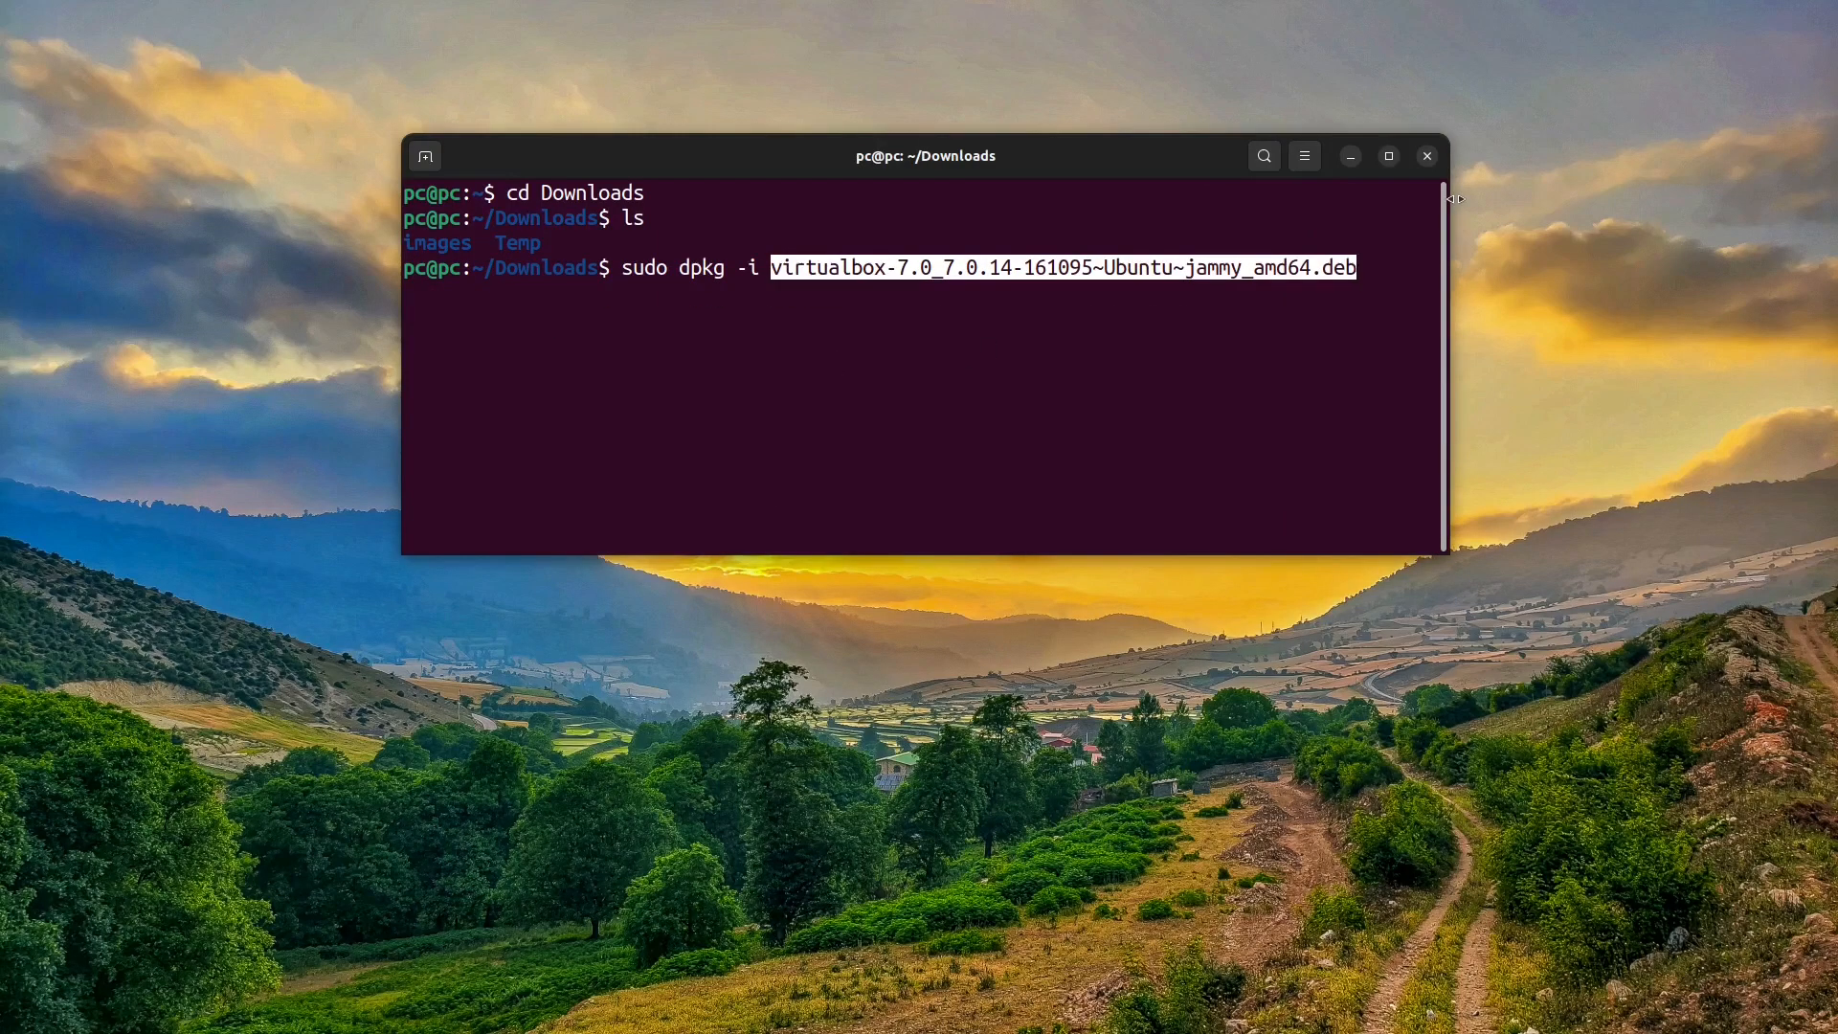
key(Return)
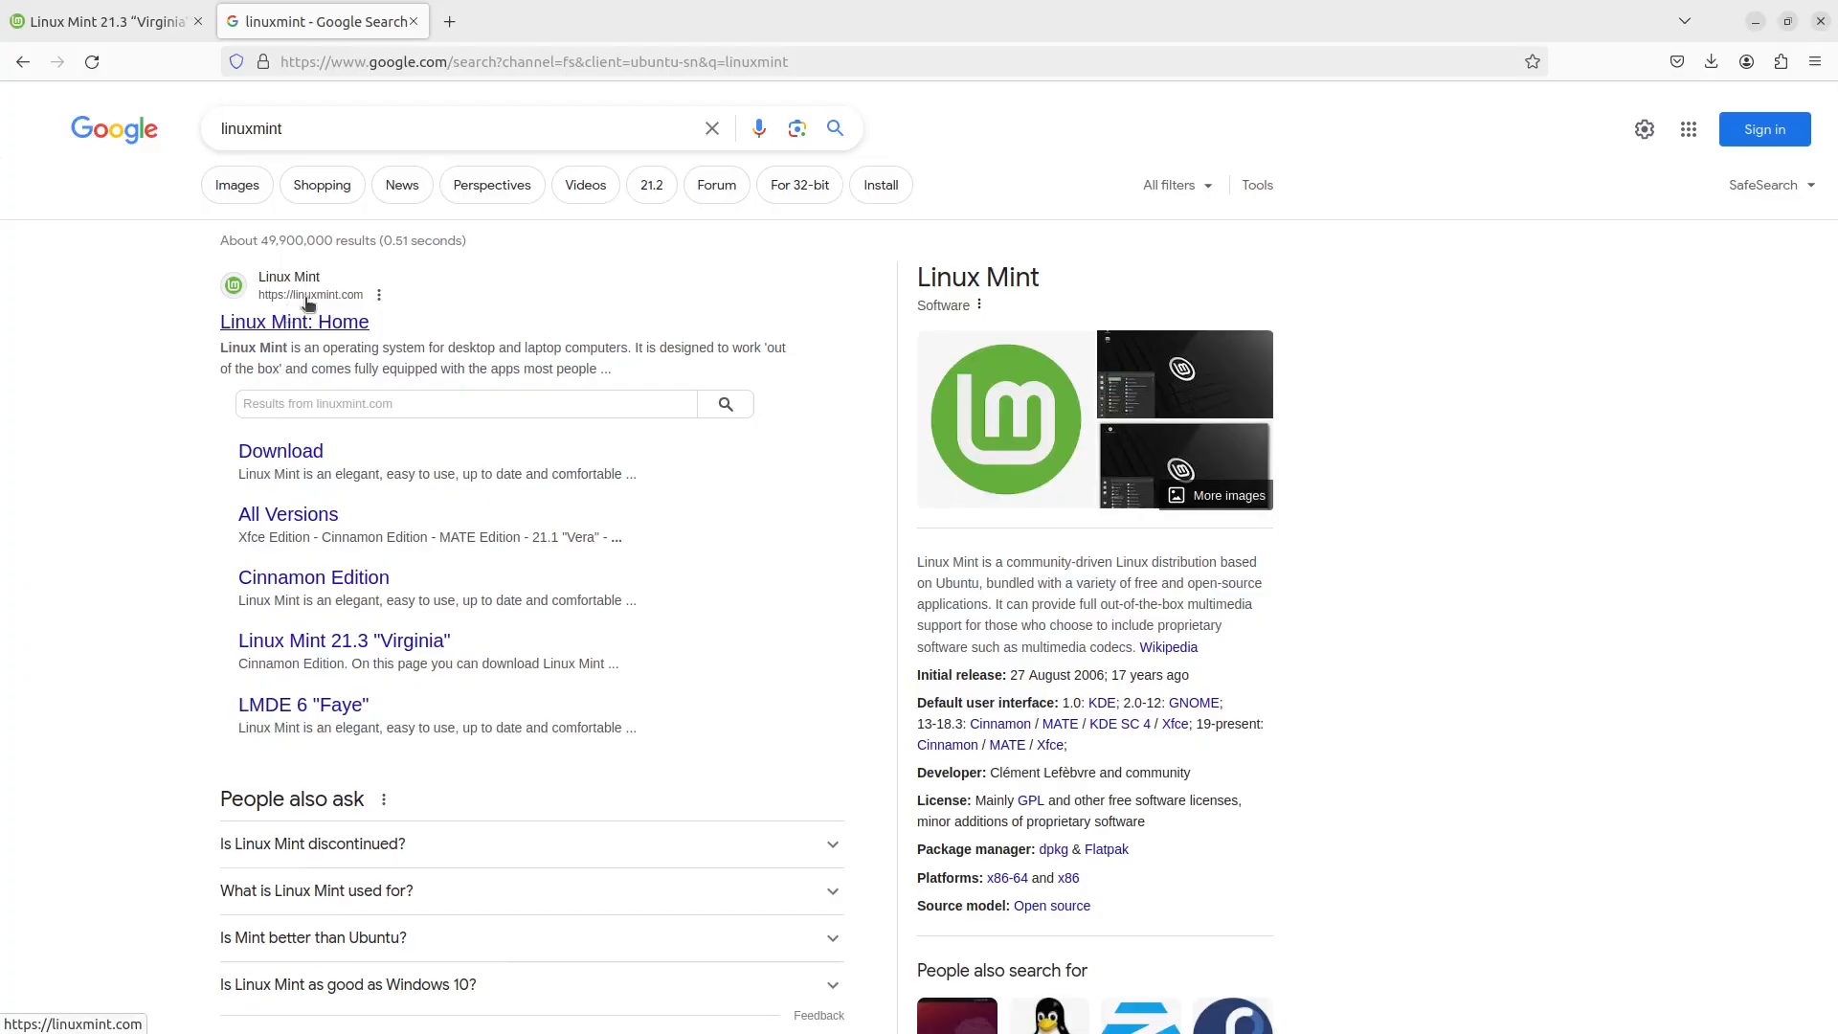
Step: Review the editions on the Linux Mint website and download the Linux Mint 21.3 Cinnamon 64-bit ISO from the Clarkson University mirror
click(288, 320)
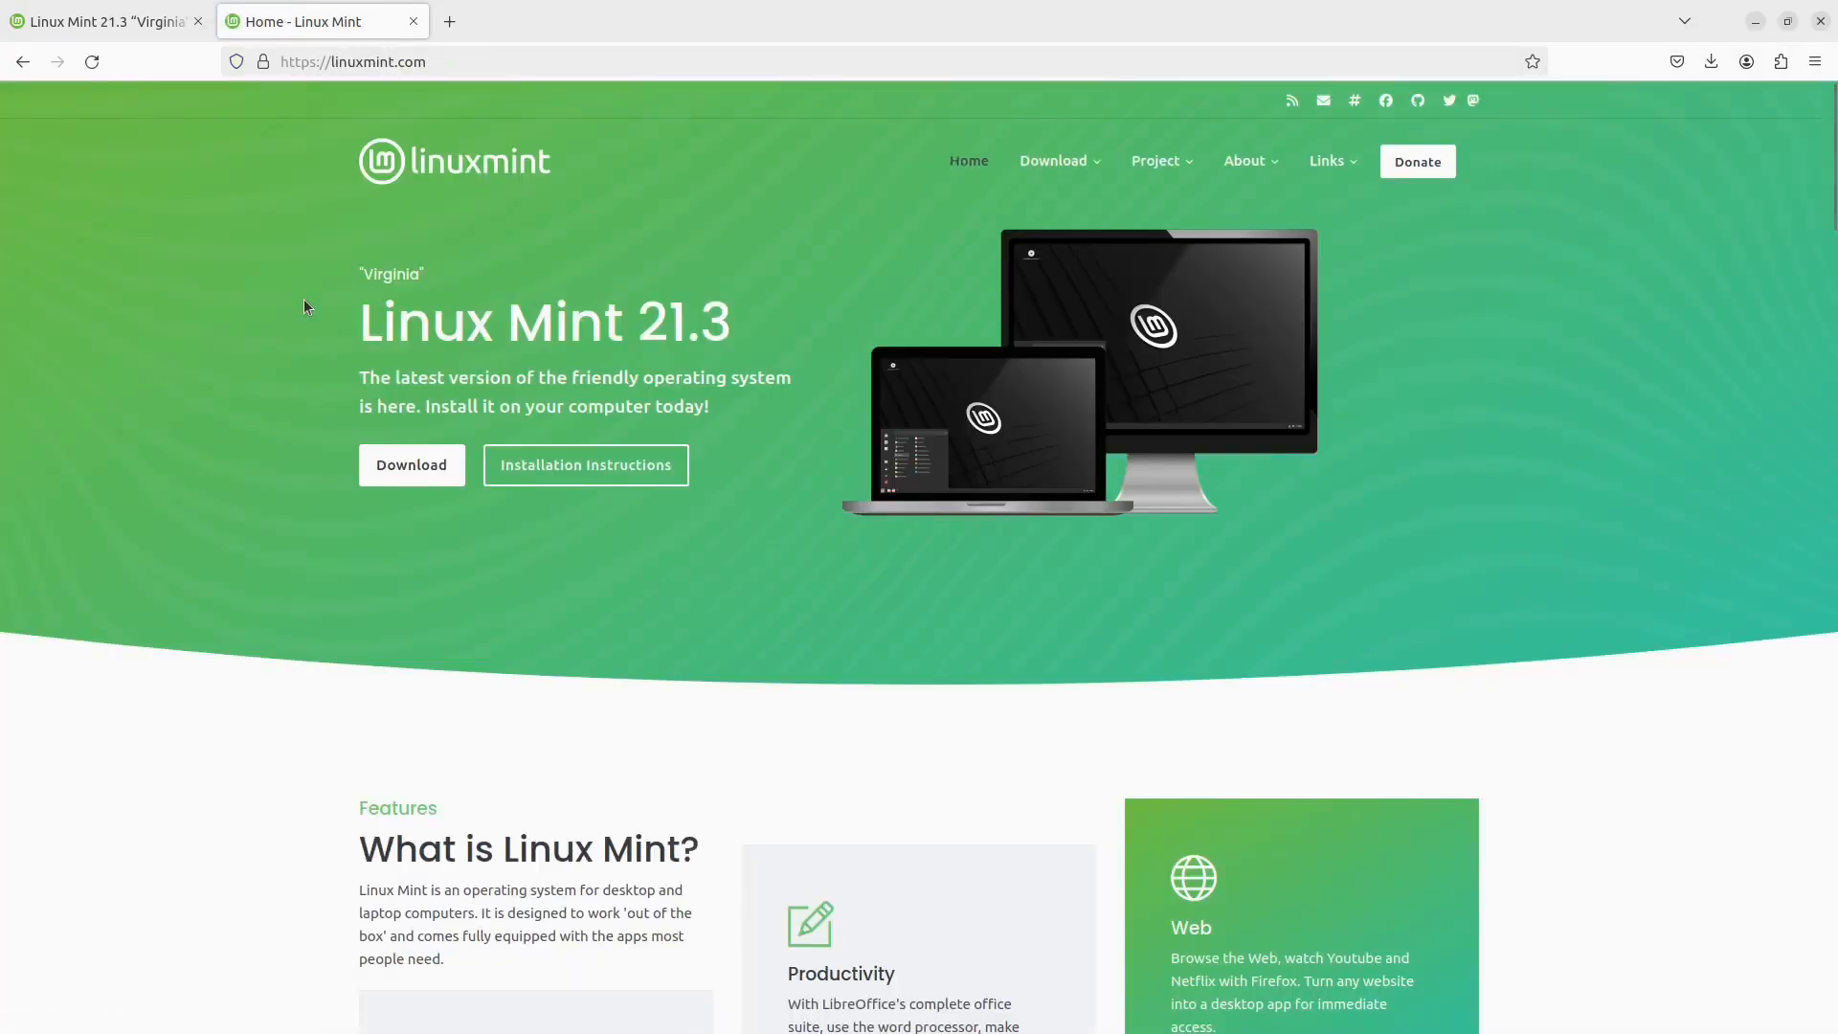
click(380, 484)
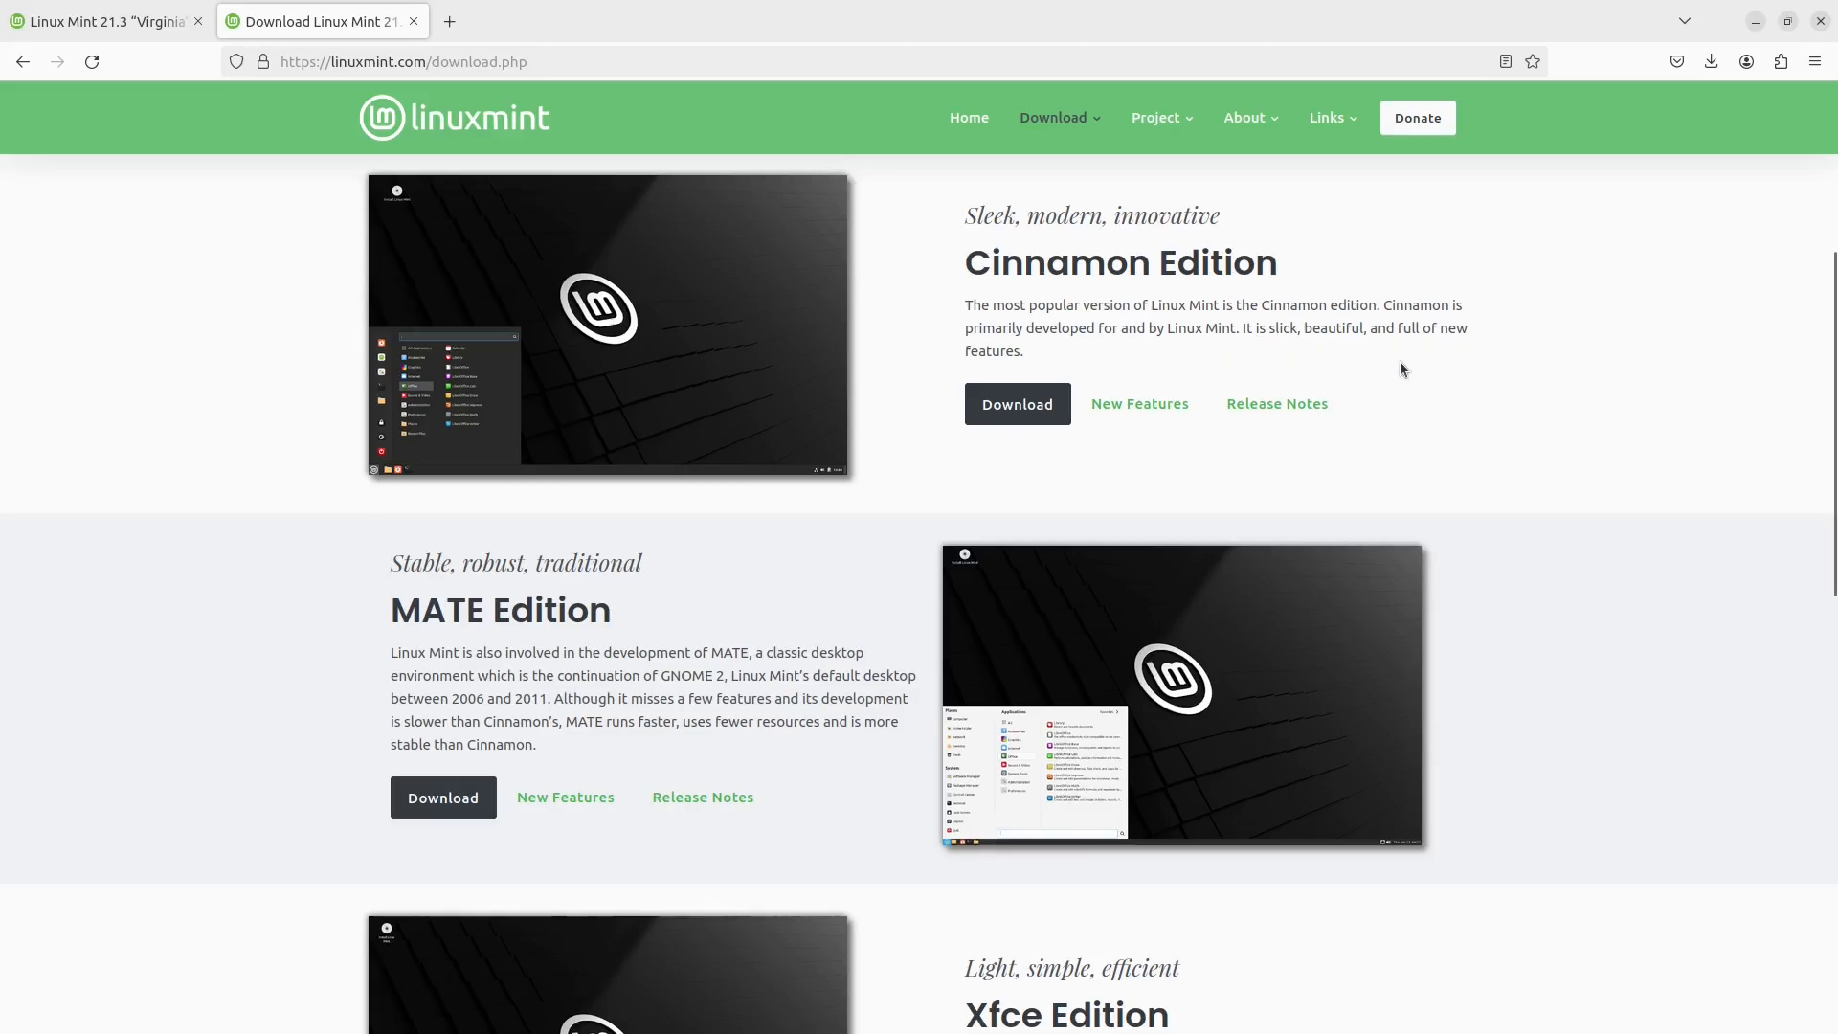
scroll(1503, 382, down, 3)
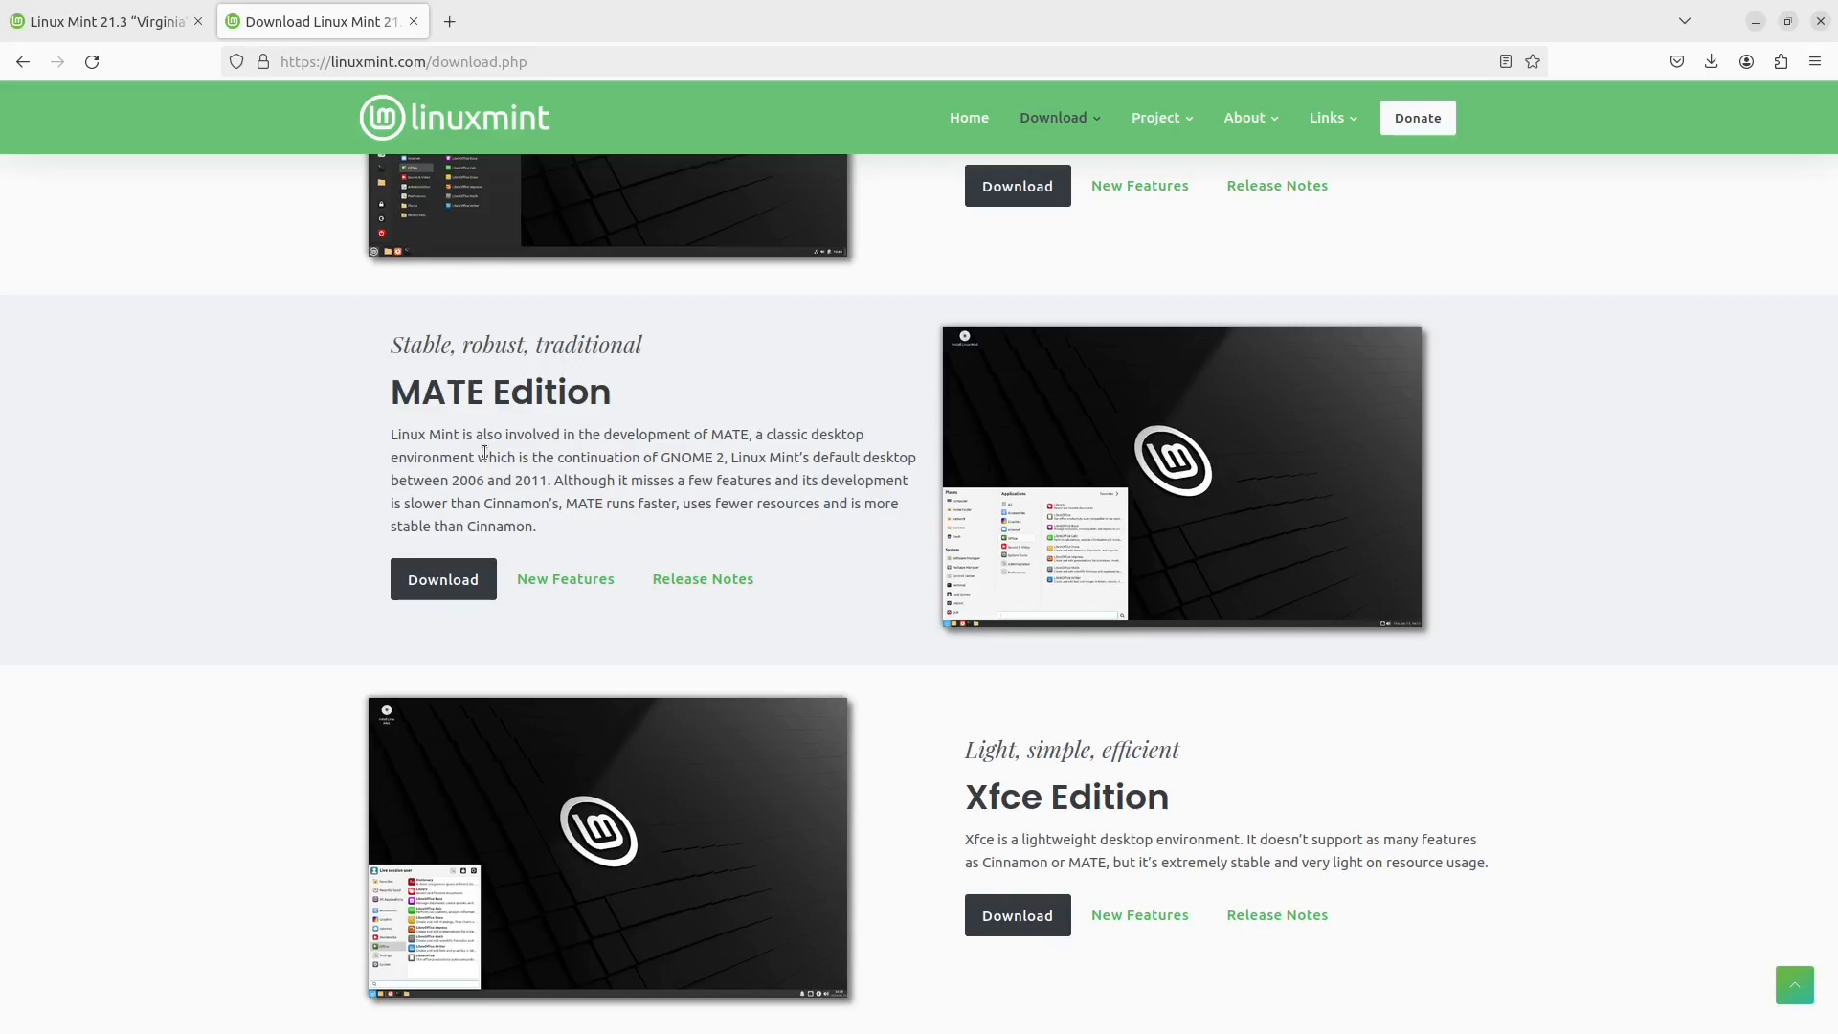
scroll(733, 573, down, 2)
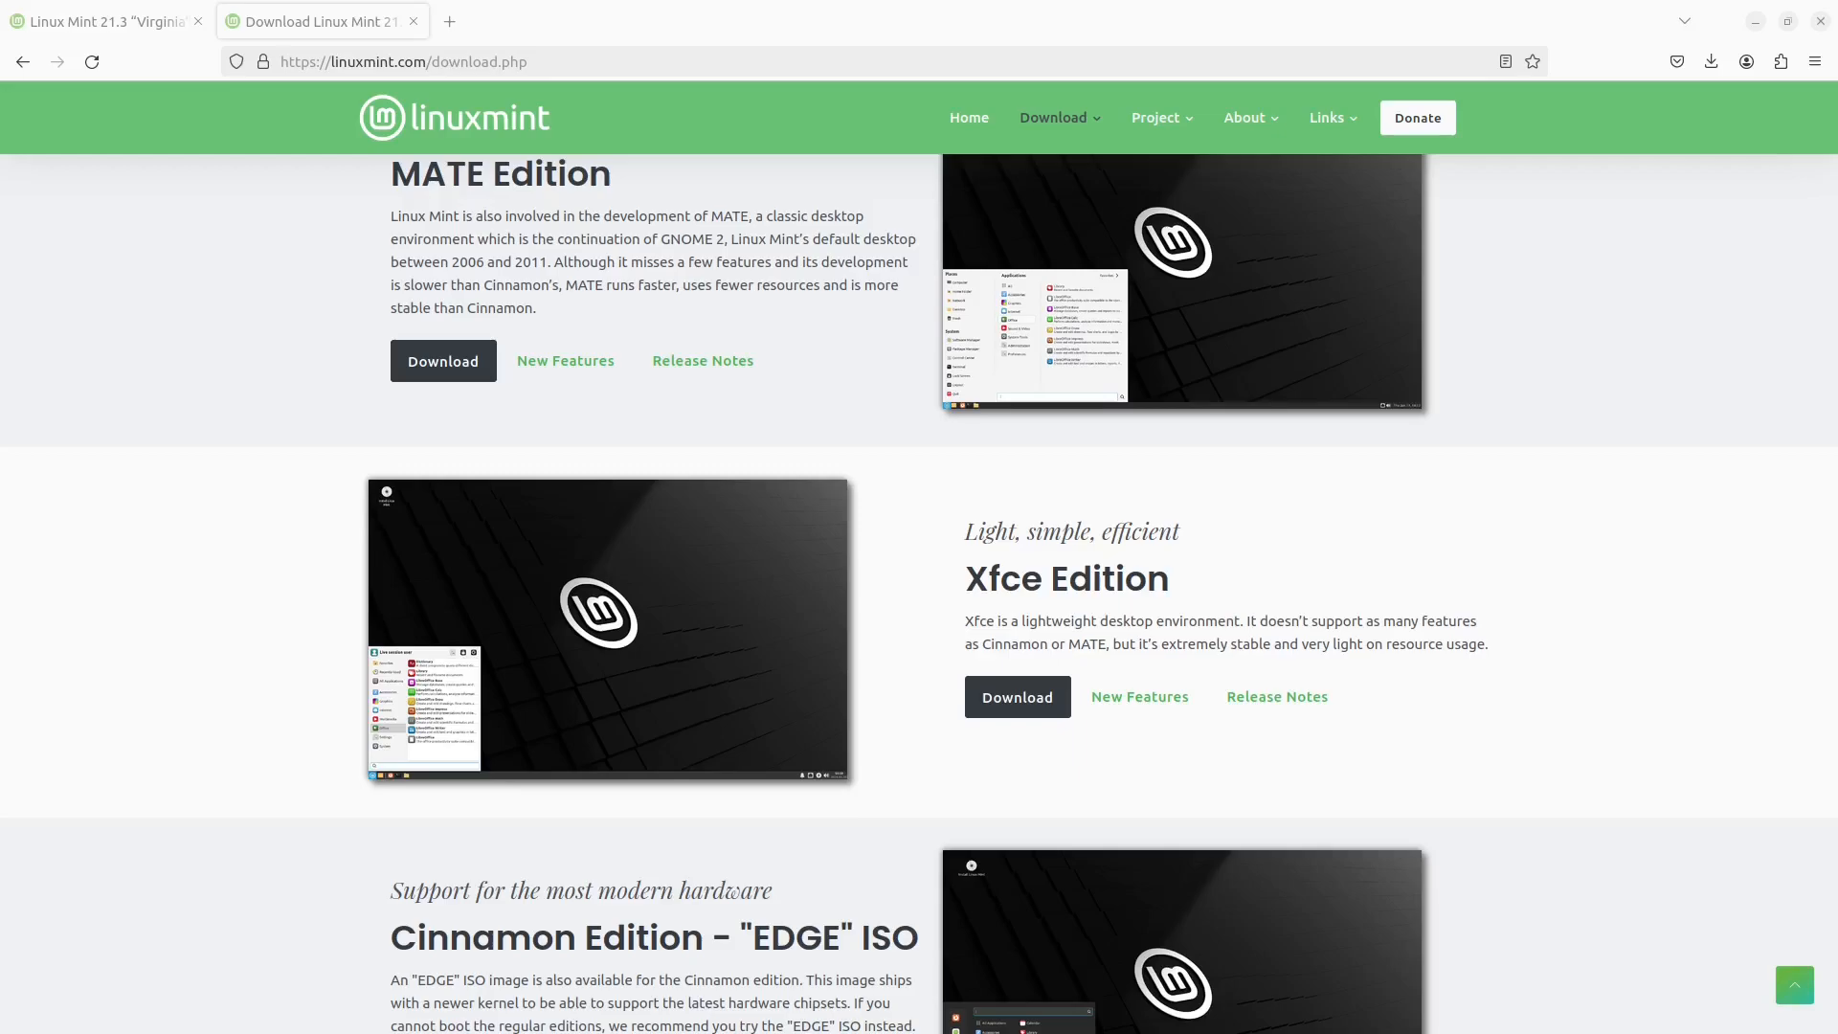
scroll(790, 648, down, 3)
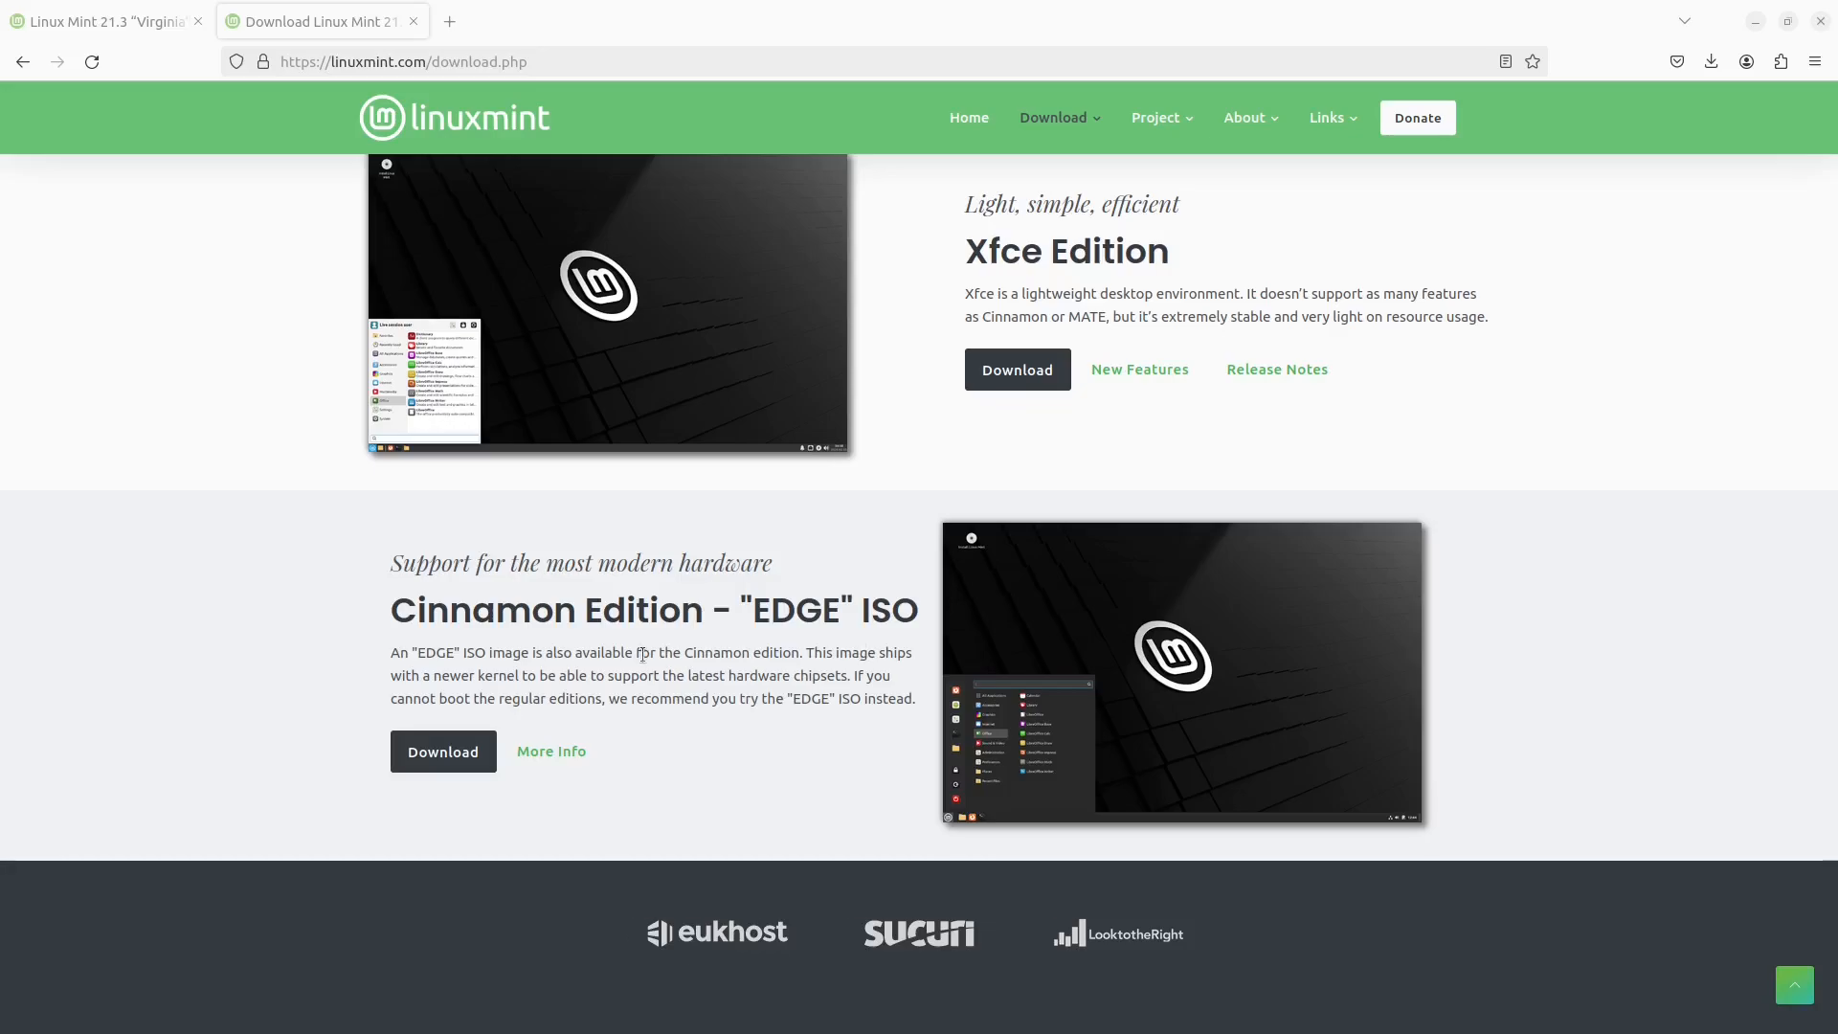
scroll(800, 680, up, 7)
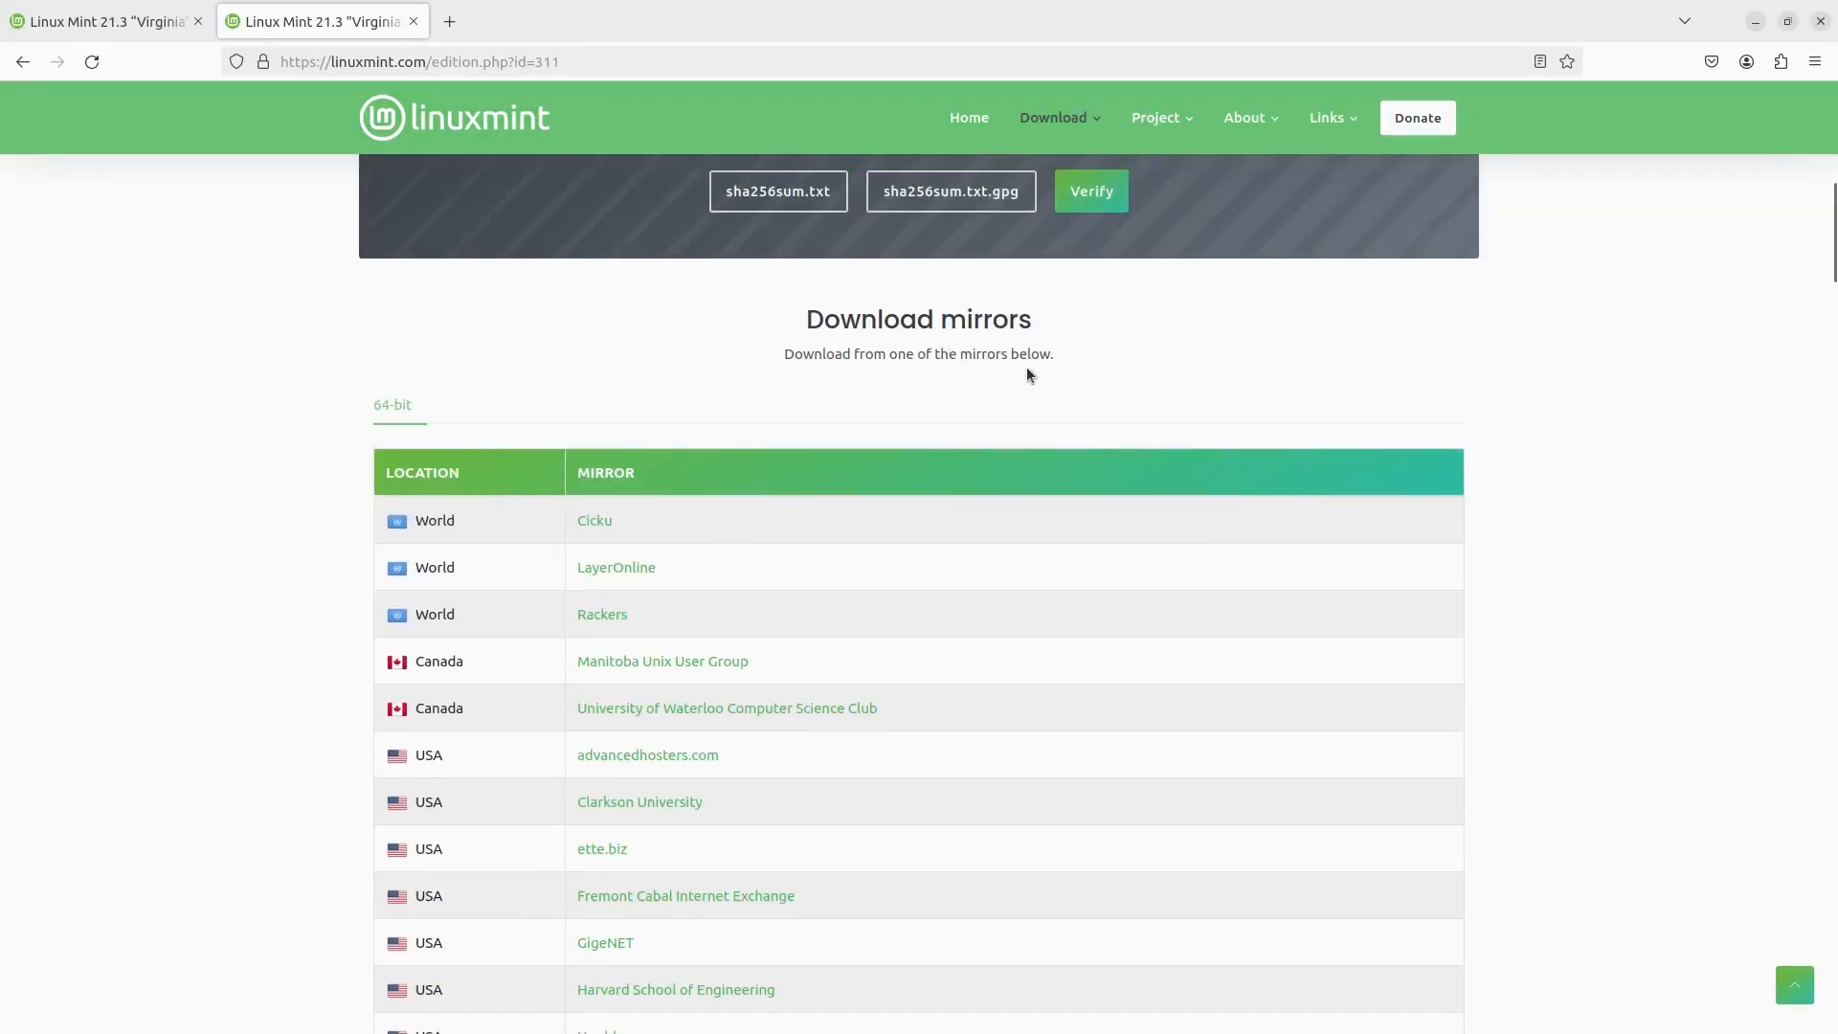
scroll(1026, 365, down, 5)
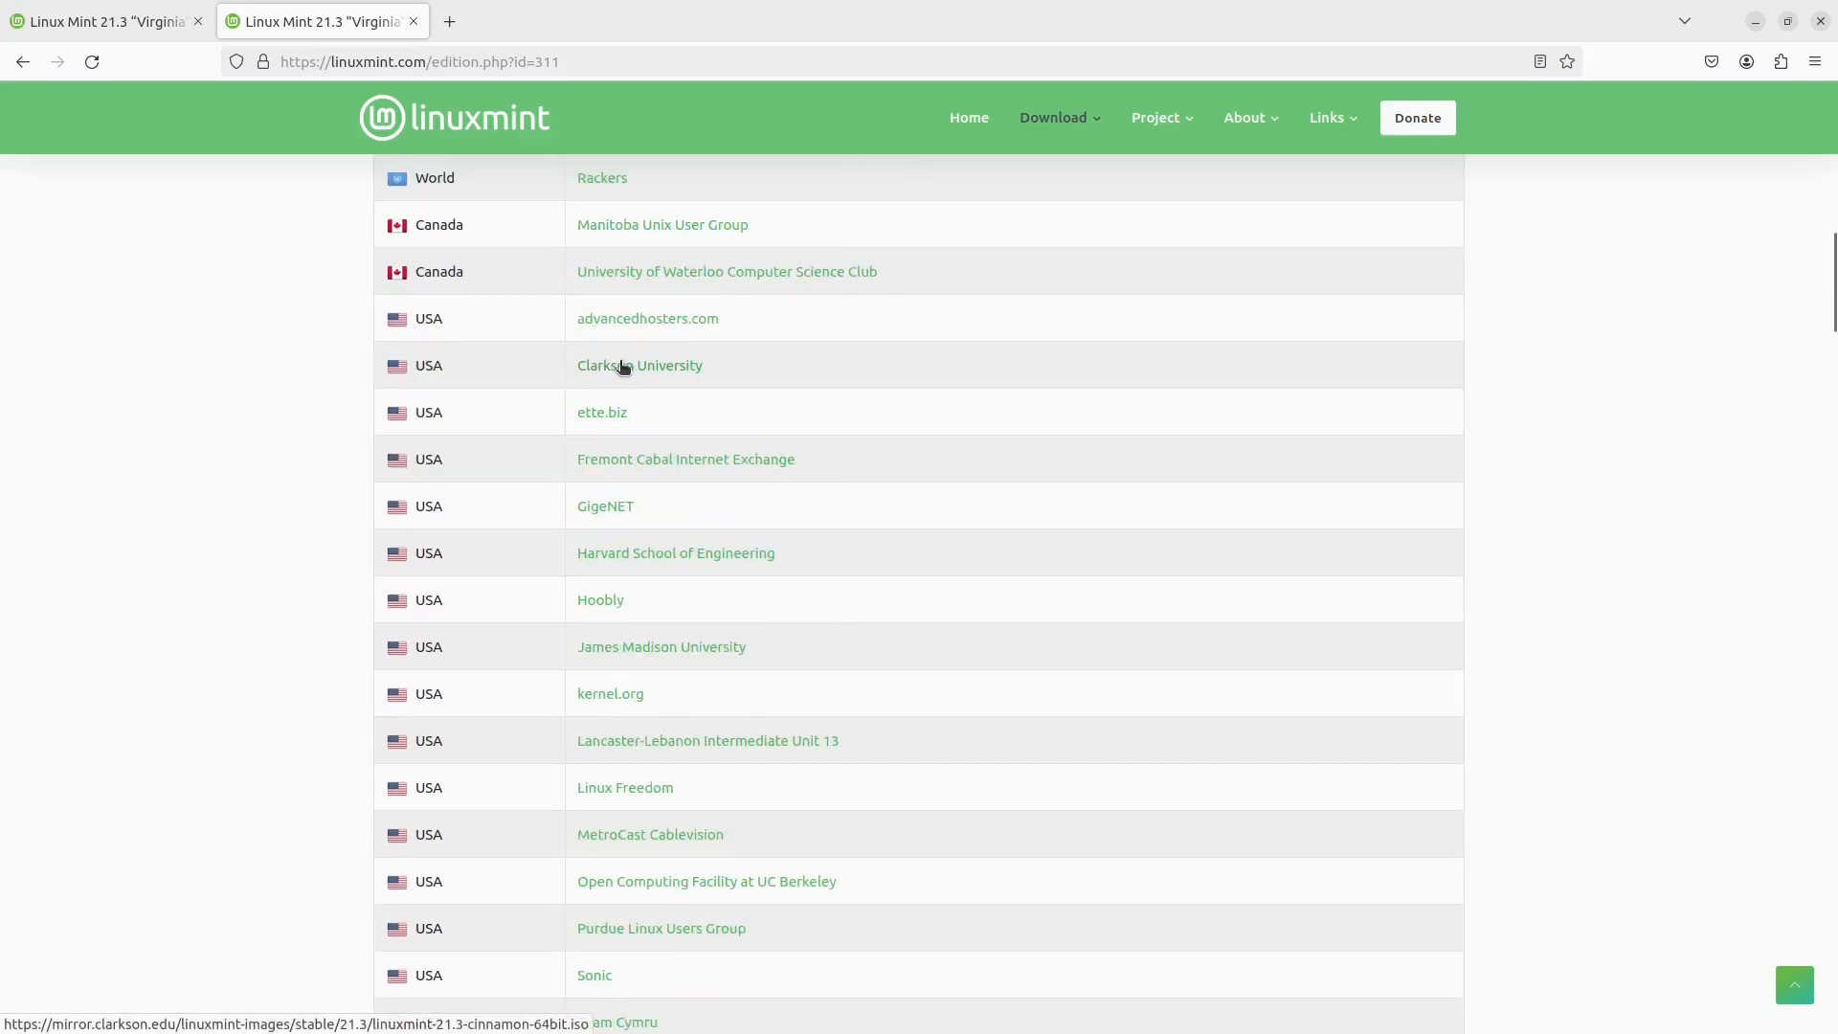
click(639, 365)
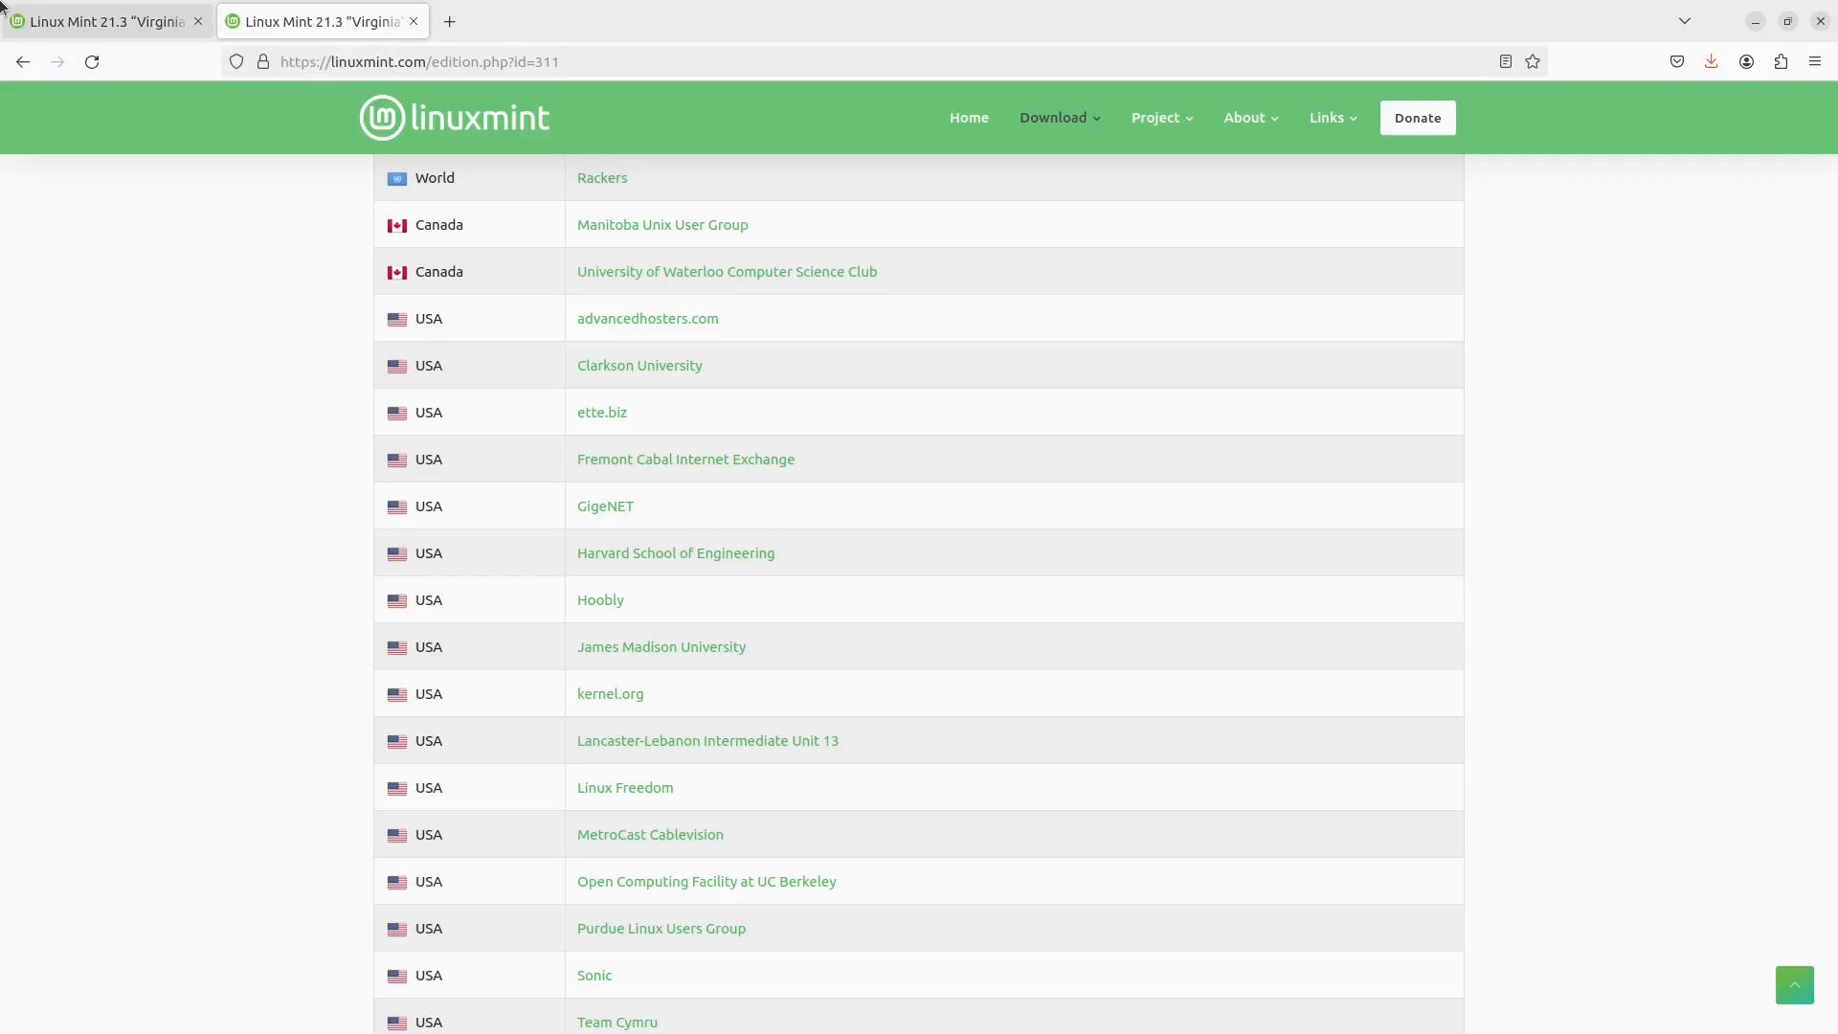
Step: Switch to VirtualBox and start a new virtual machine named LinuxMint in the folder /home/pc/VirtualBoxVMs\LinuxMint
click(1755, 21)
click(856, 95)
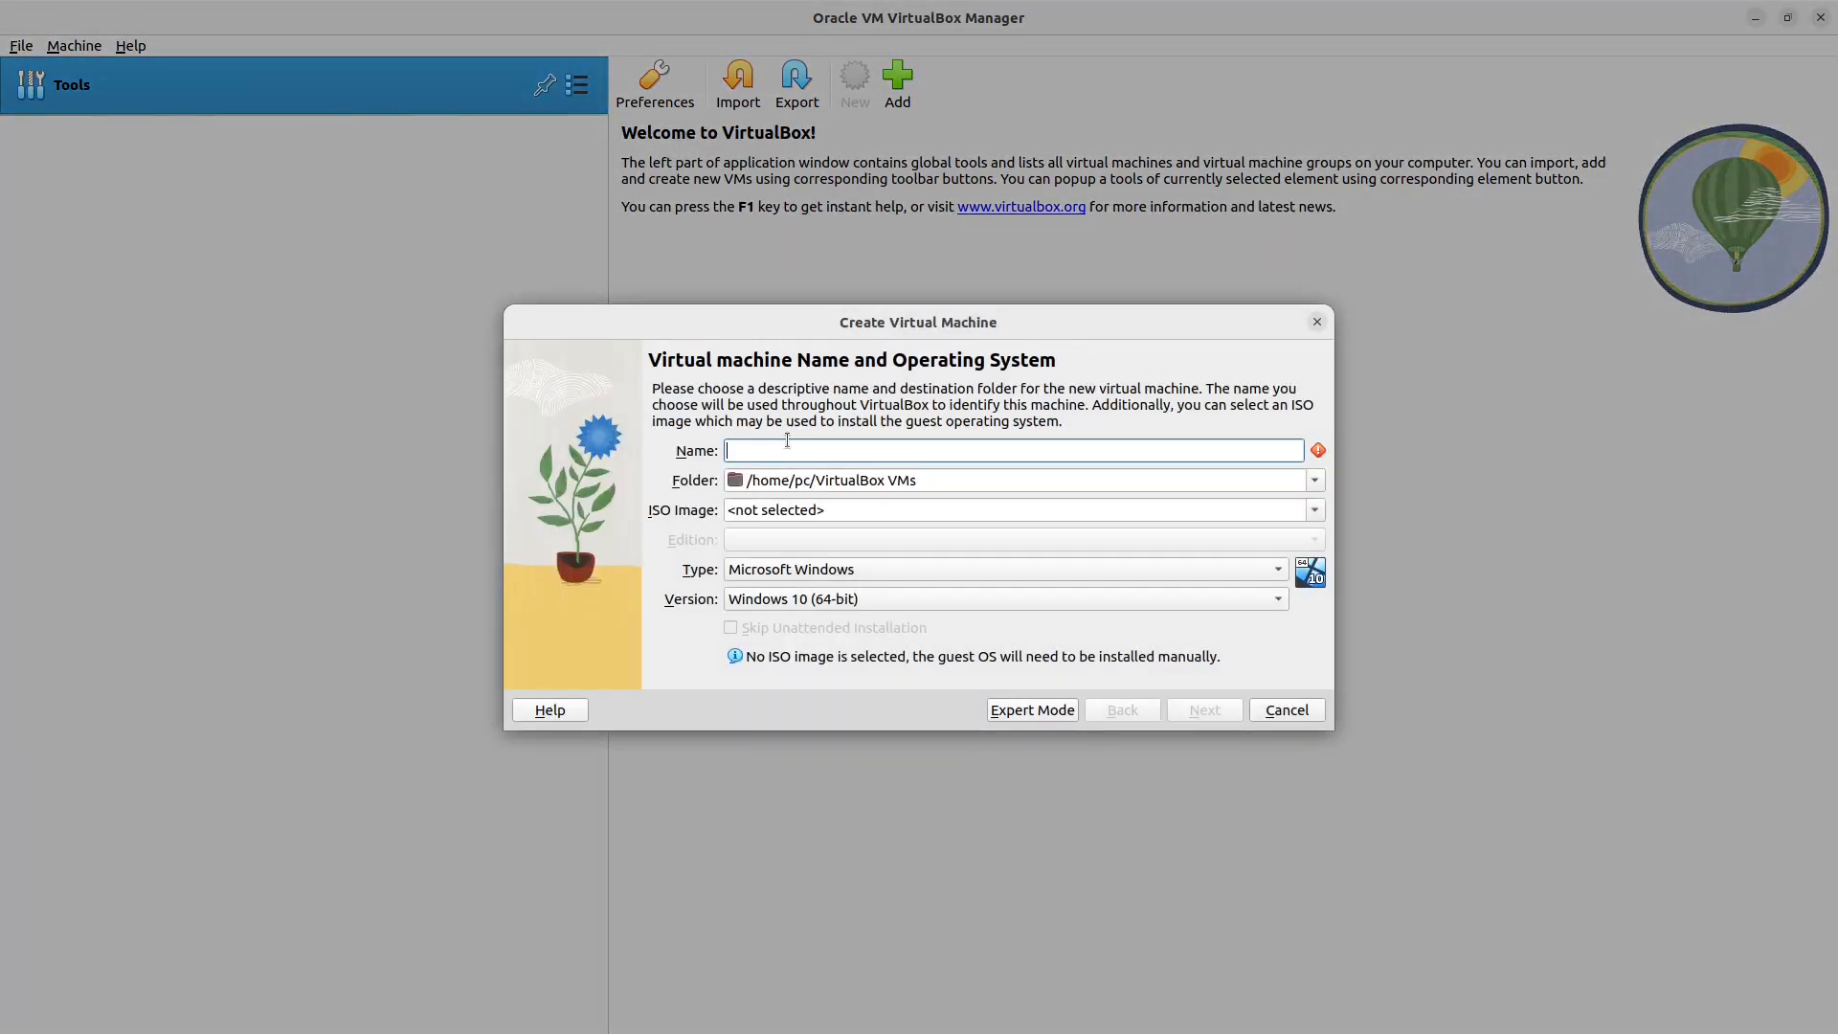
text(Linux)
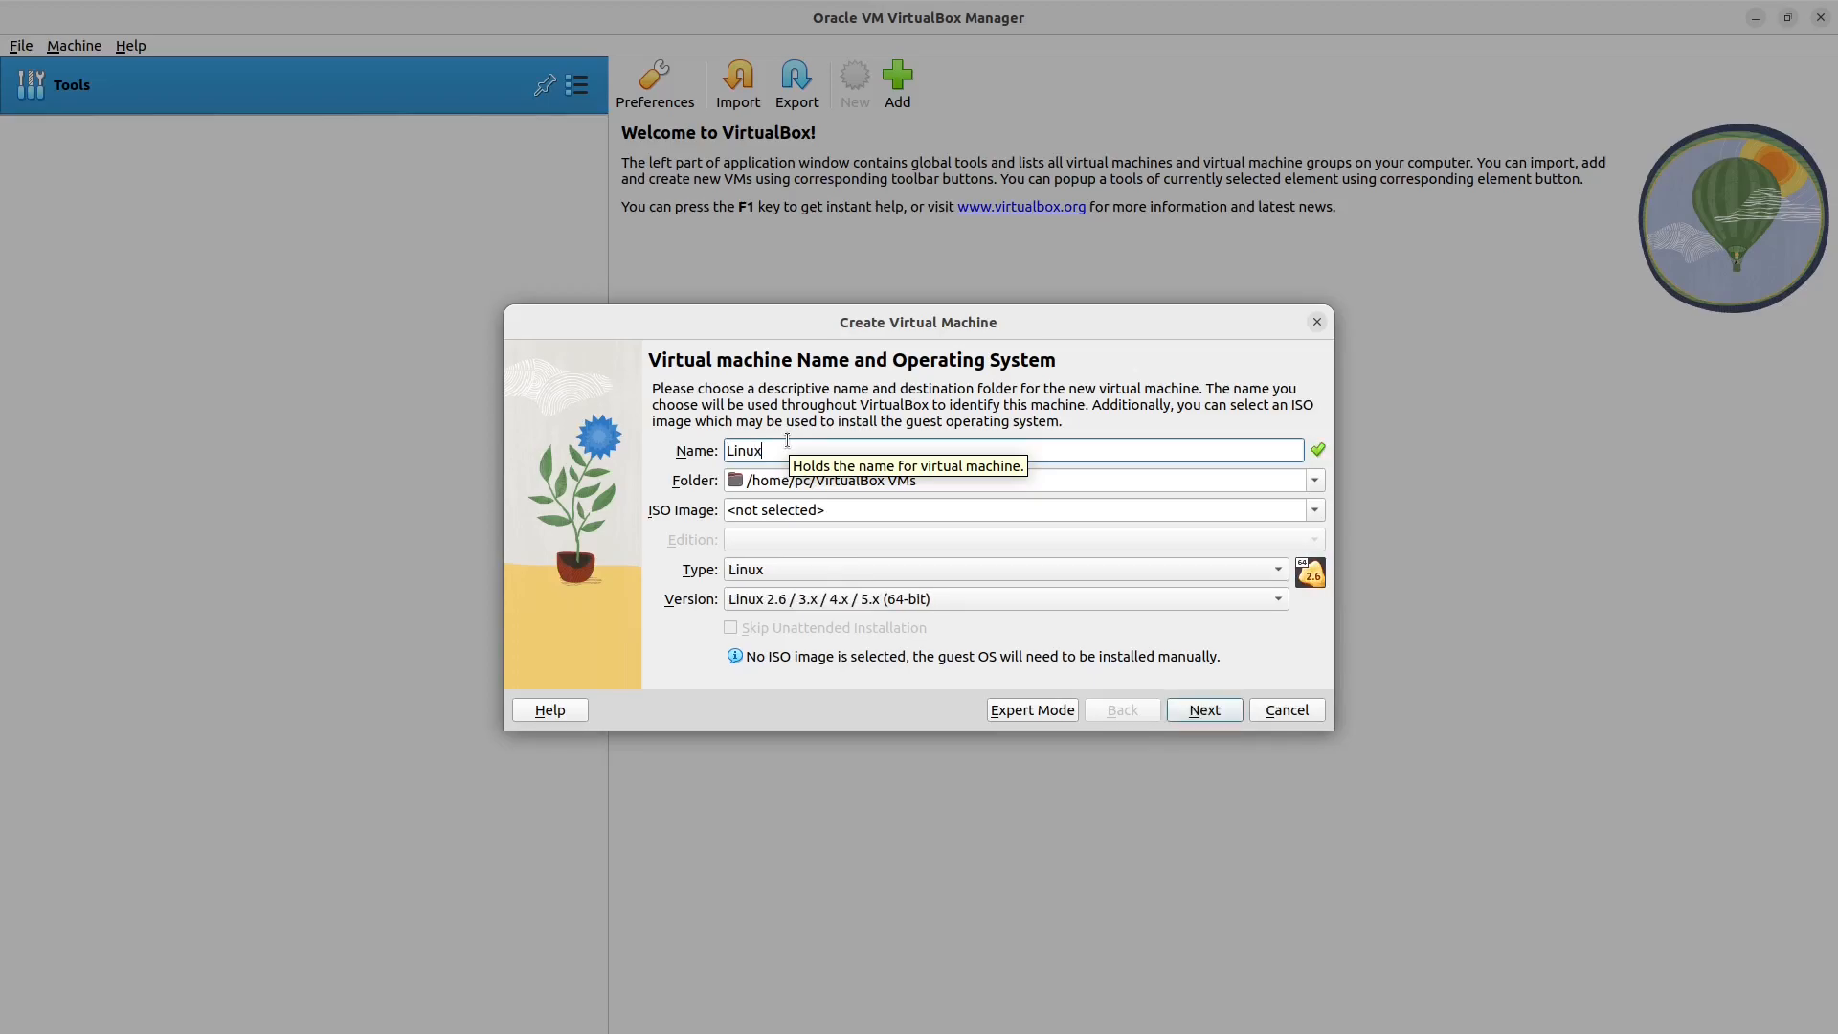
text(Mint)
click(890, 481)
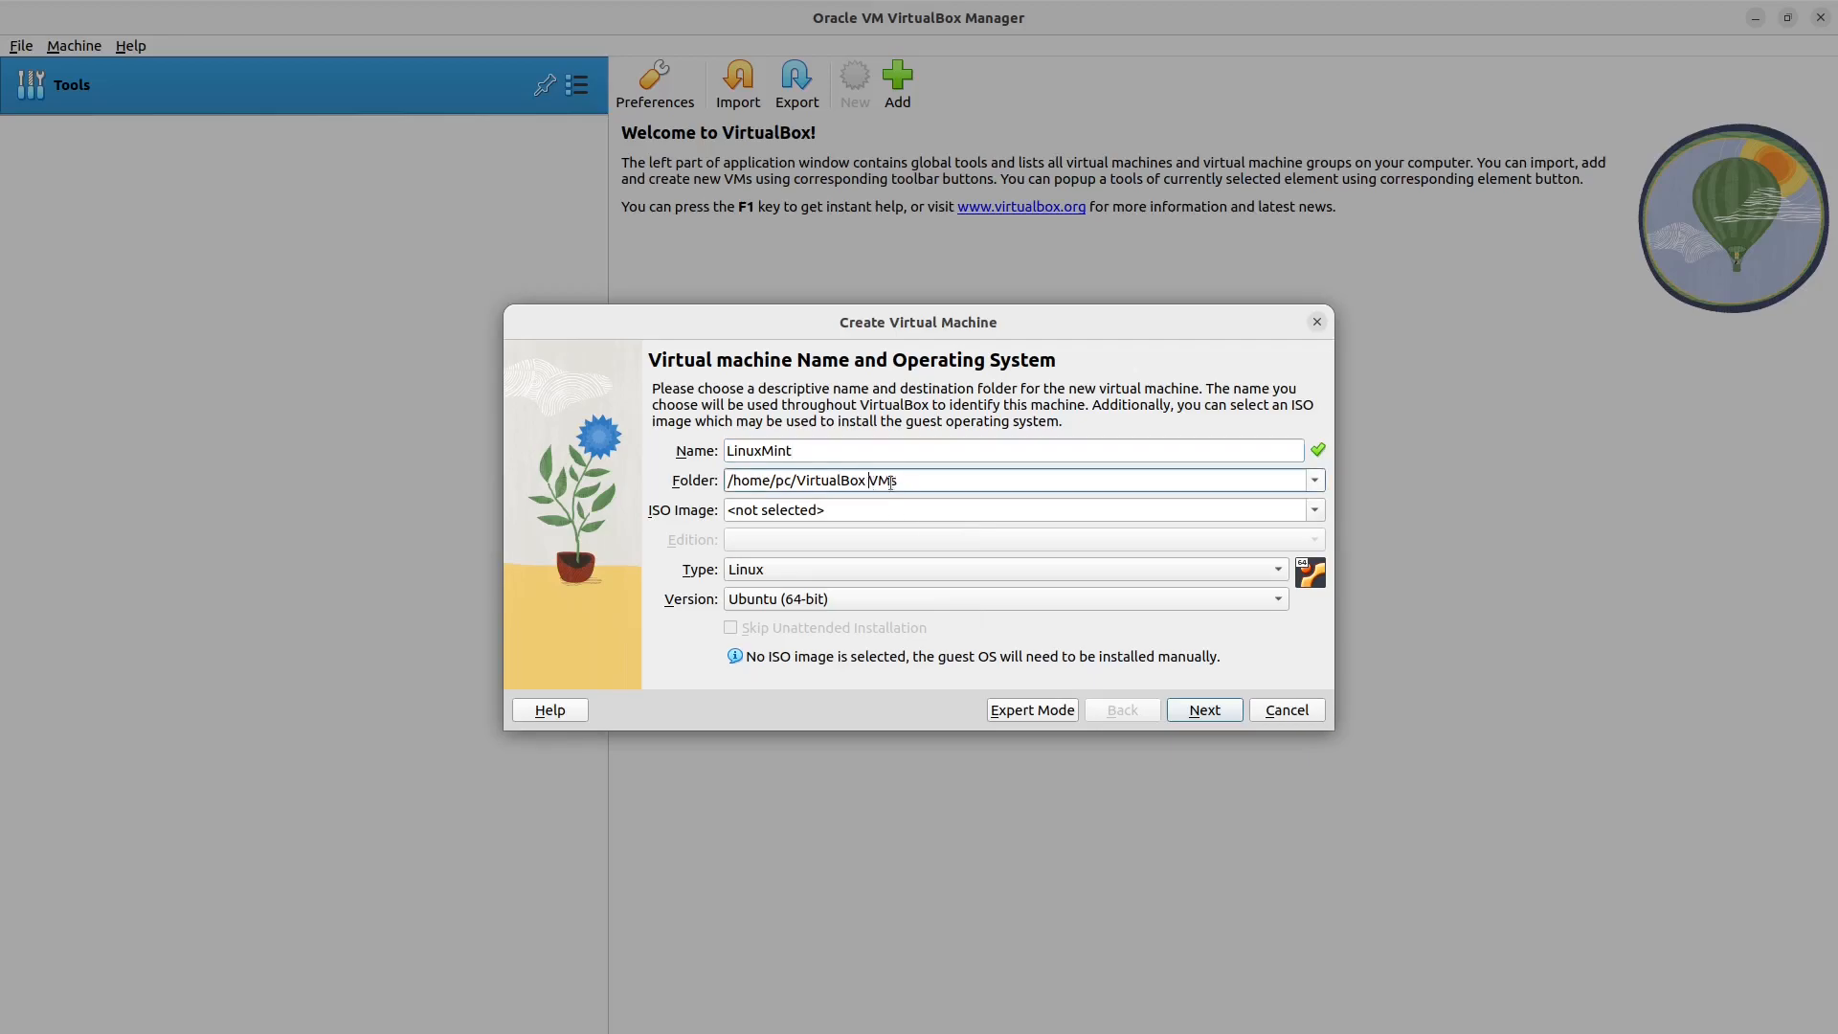
key(BackSpace)
text(\LinuxMint)
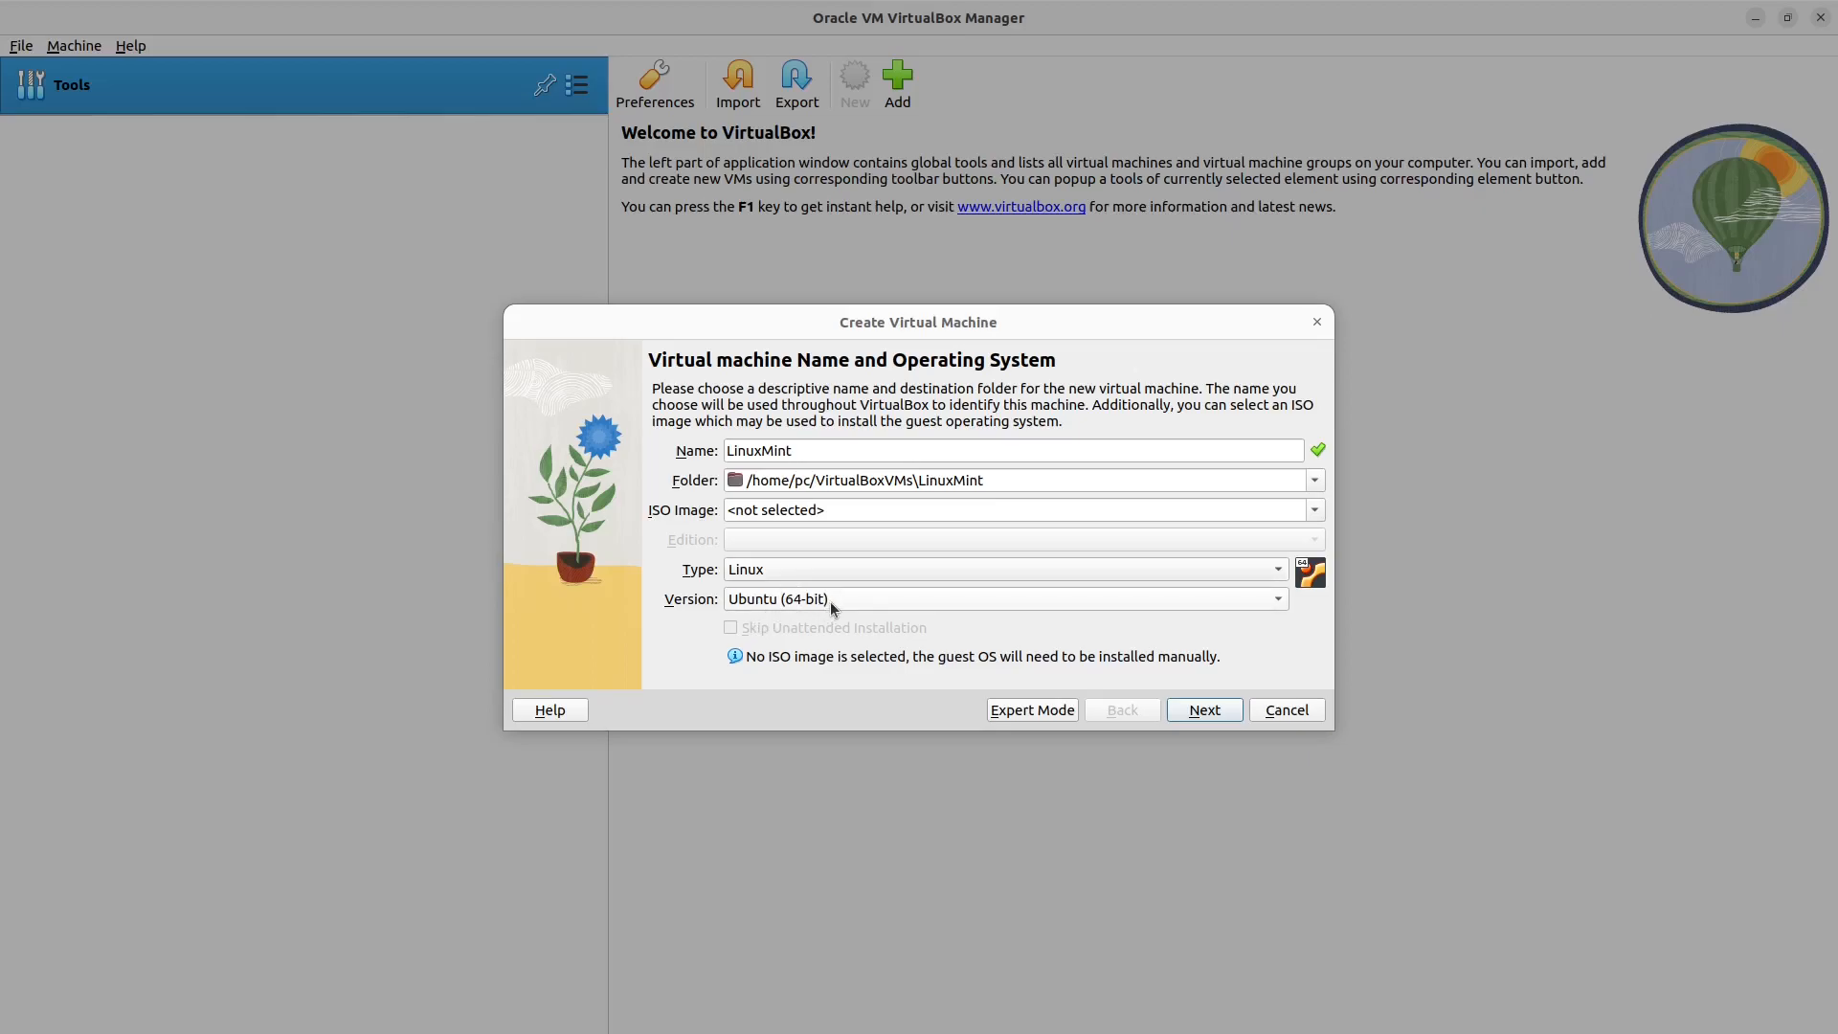
Step: Give the new virtual machine 4096 MB of base memory and 2 processors
click(1208, 713)
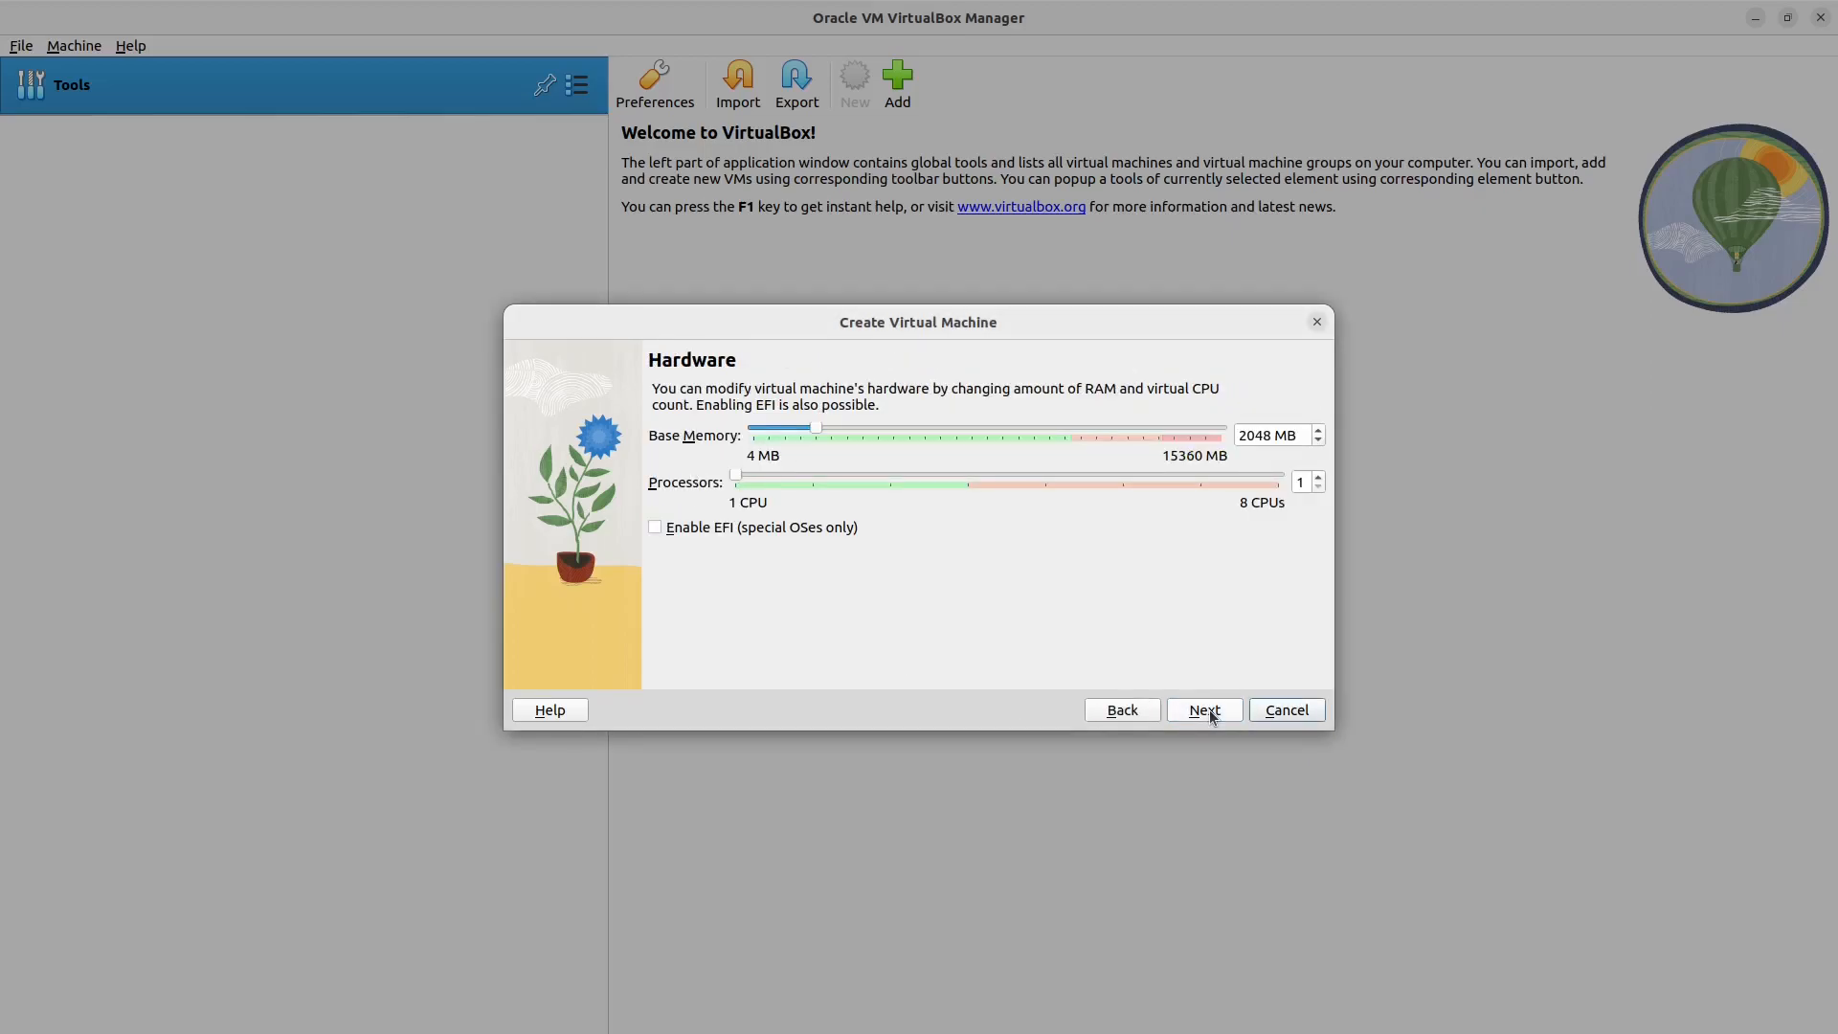
drag(848, 427, 878, 428)
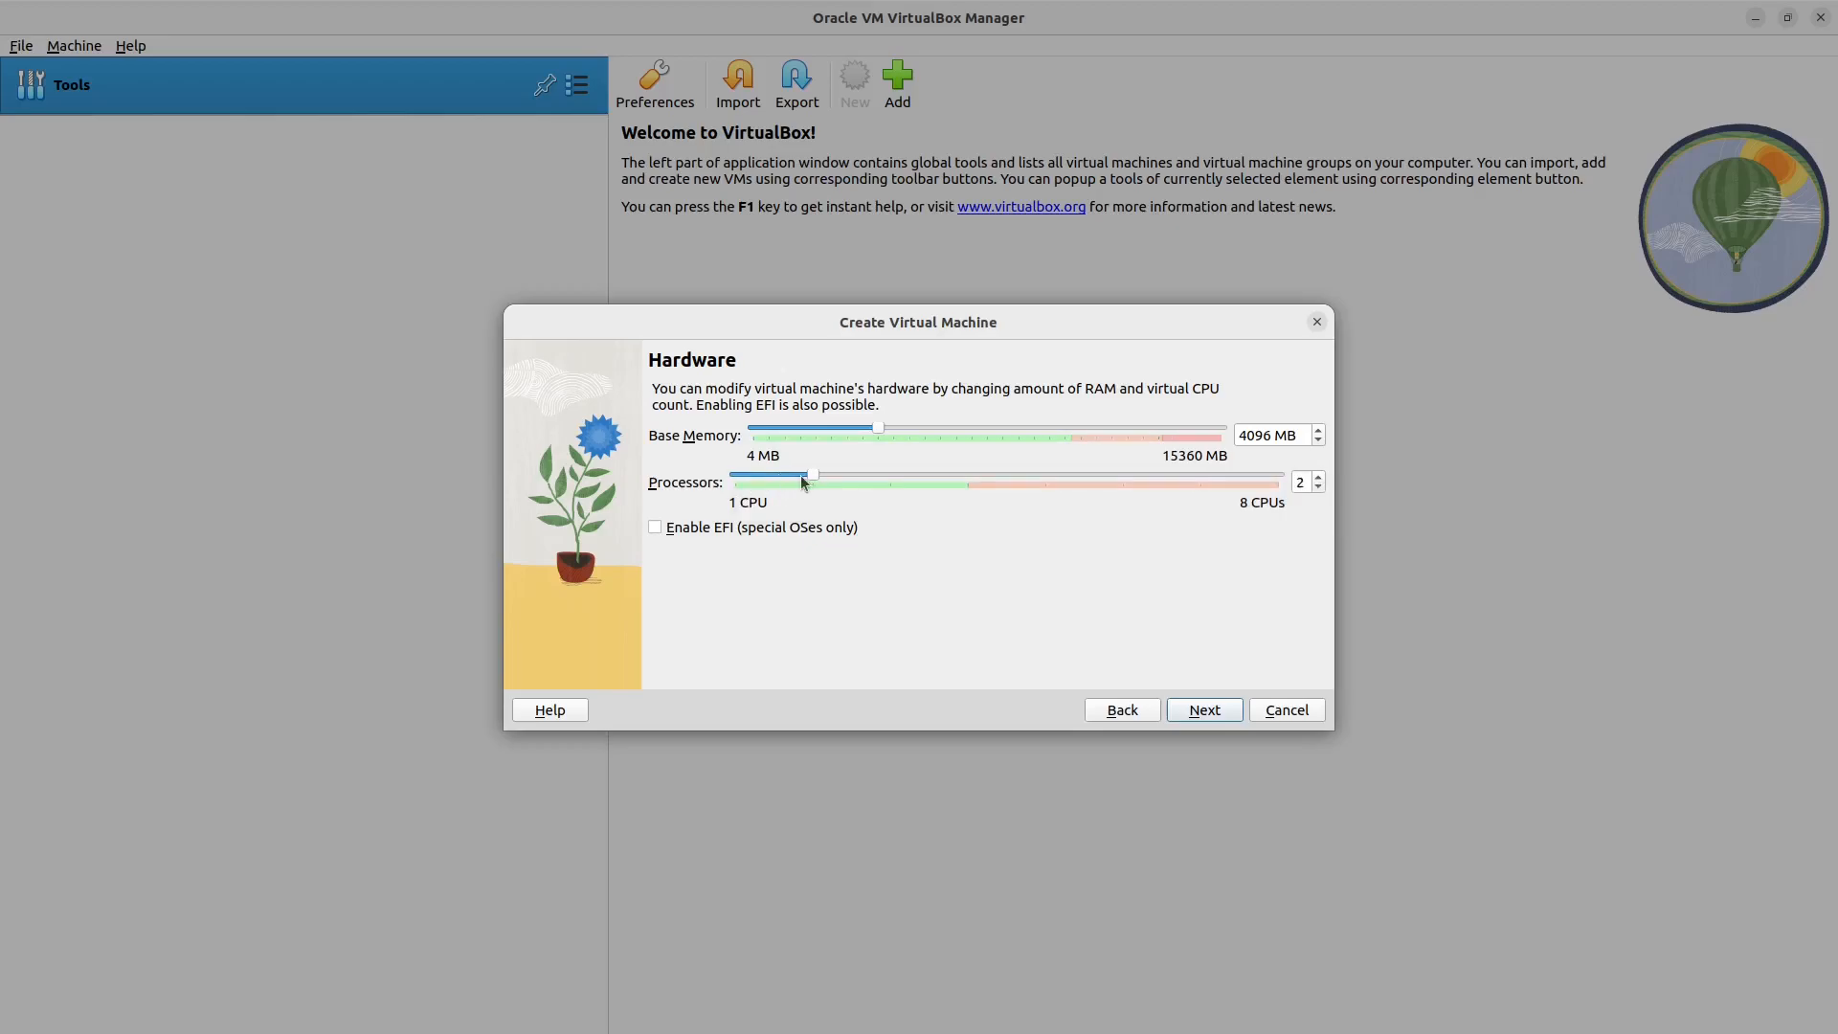
click(1205, 714)
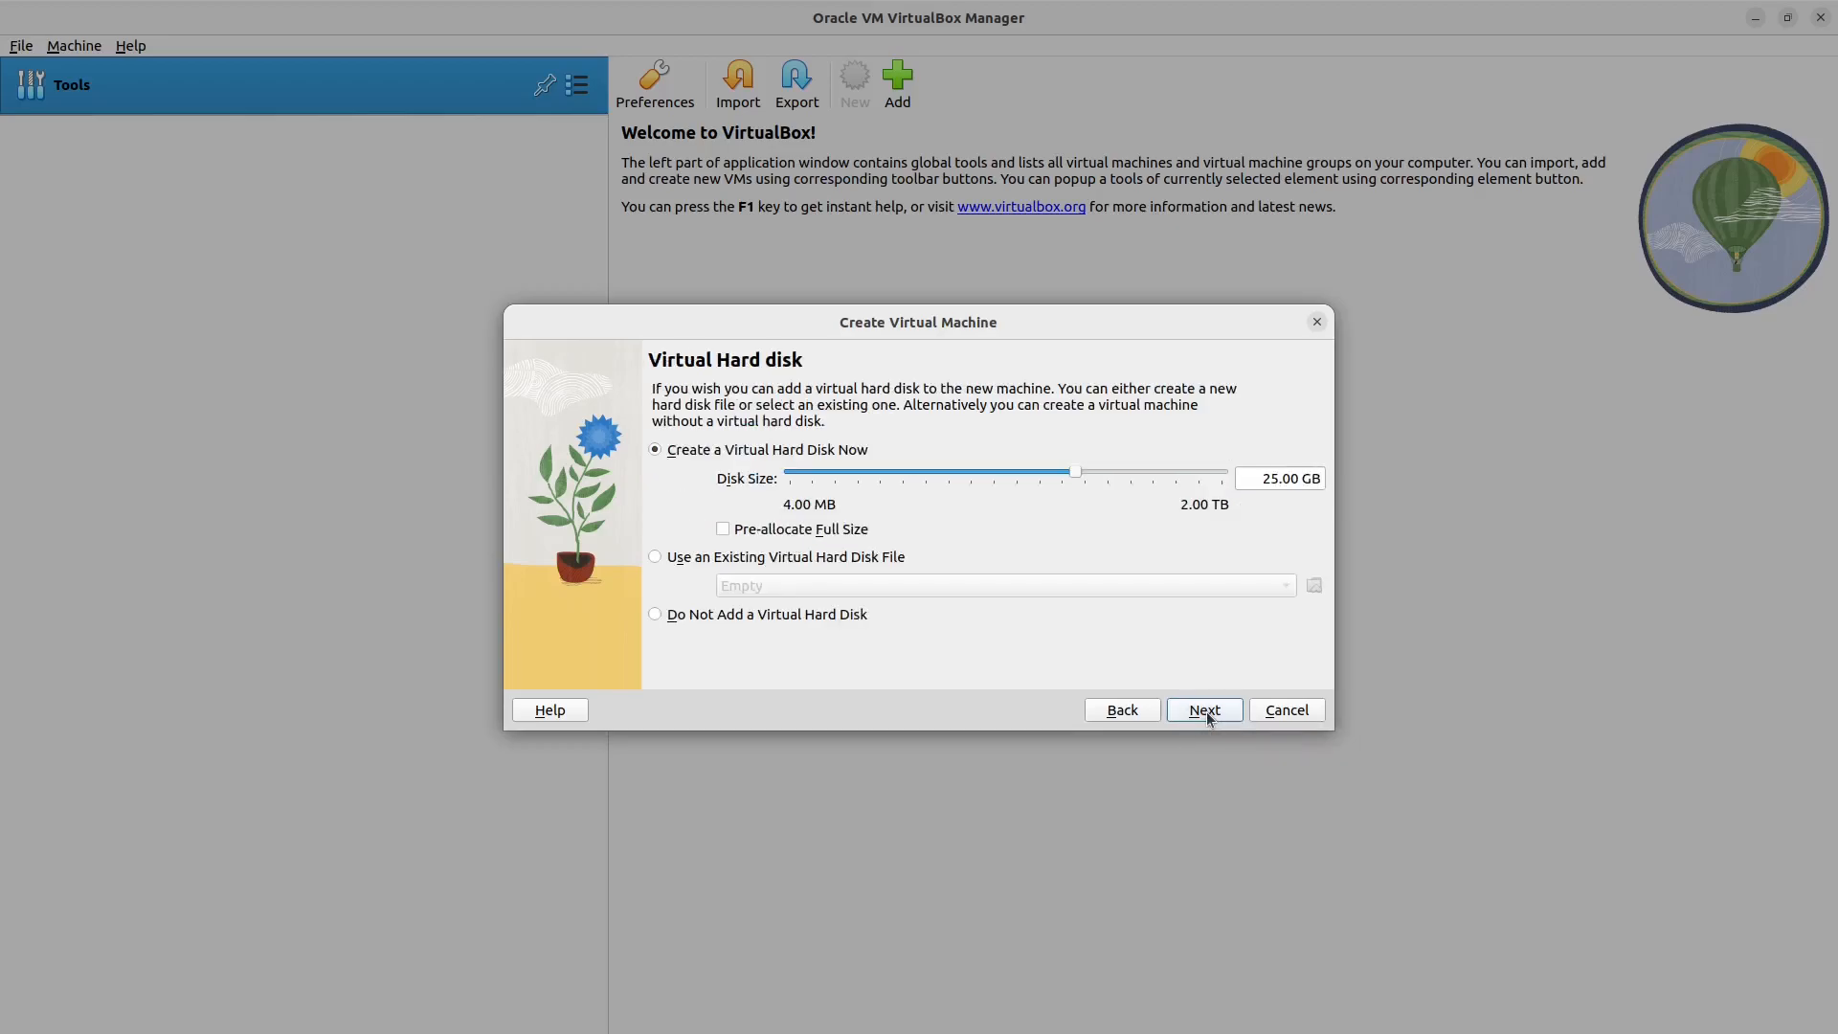
Step: Create a virtual hard disk of 70 GB for the machine and finish creating it
click(1268, 477)
key(BackSpace)
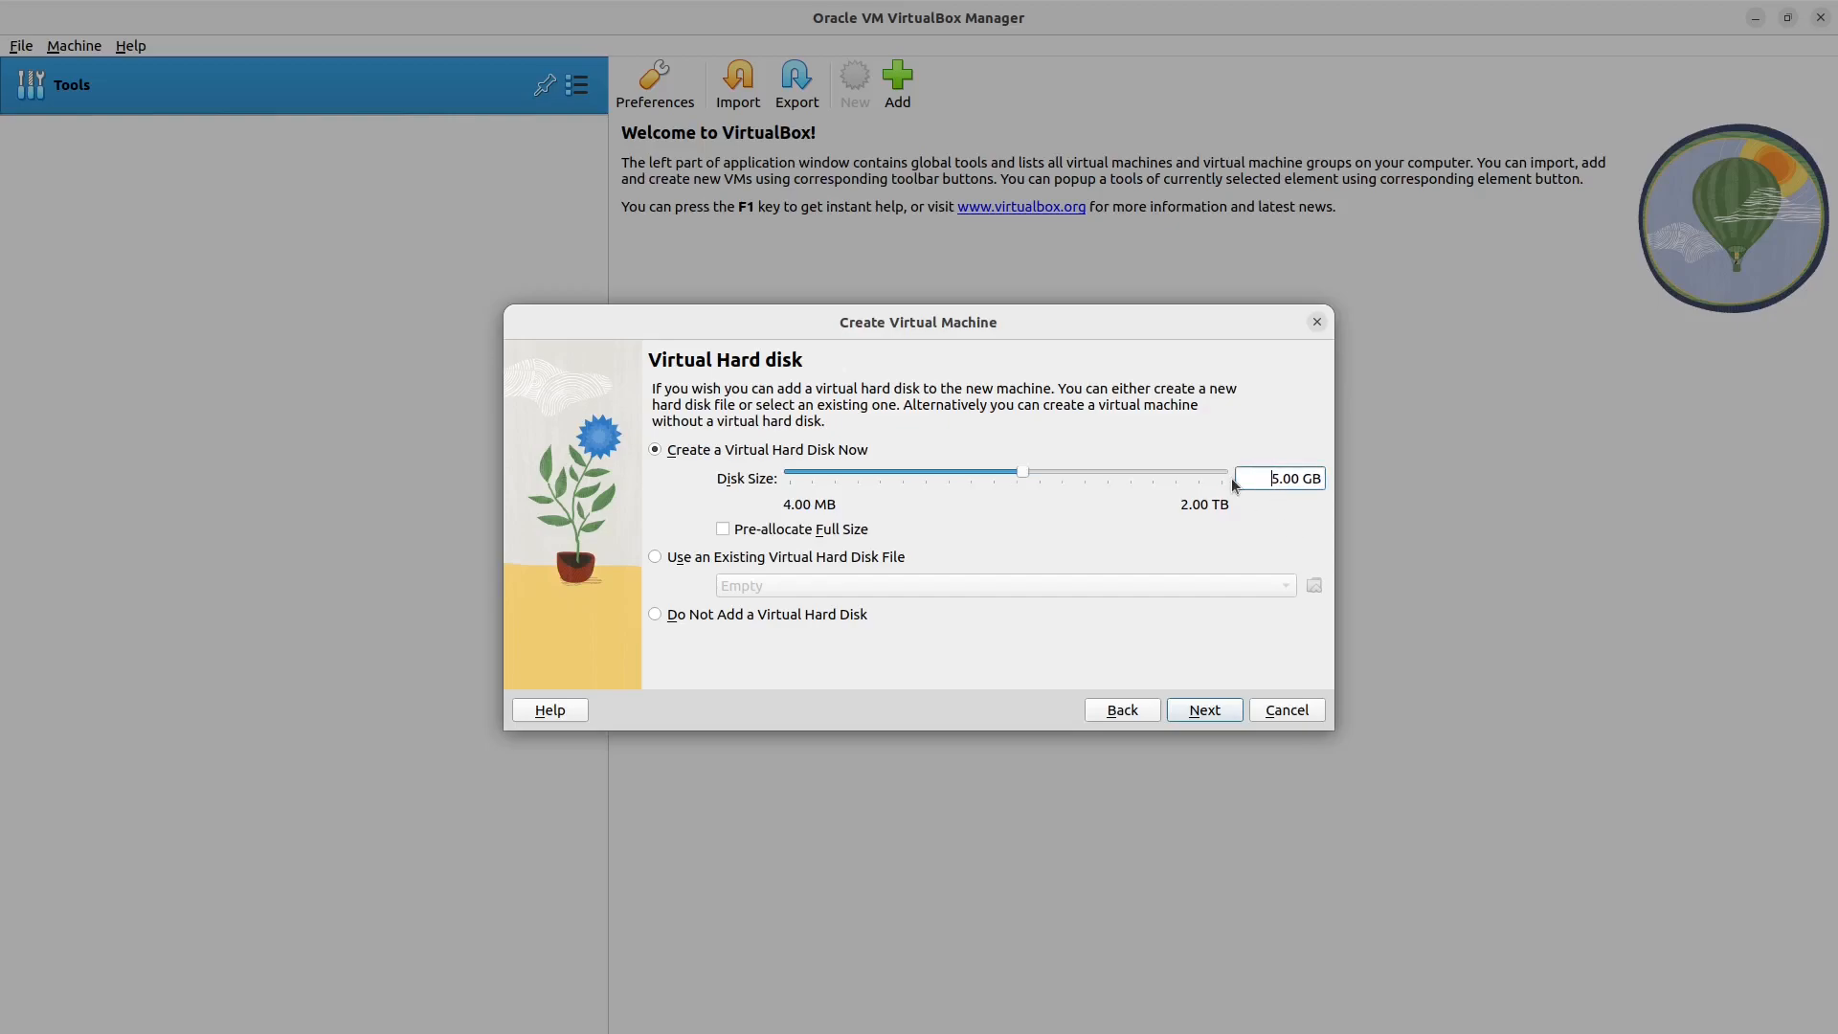
text(70)
key(Delete)
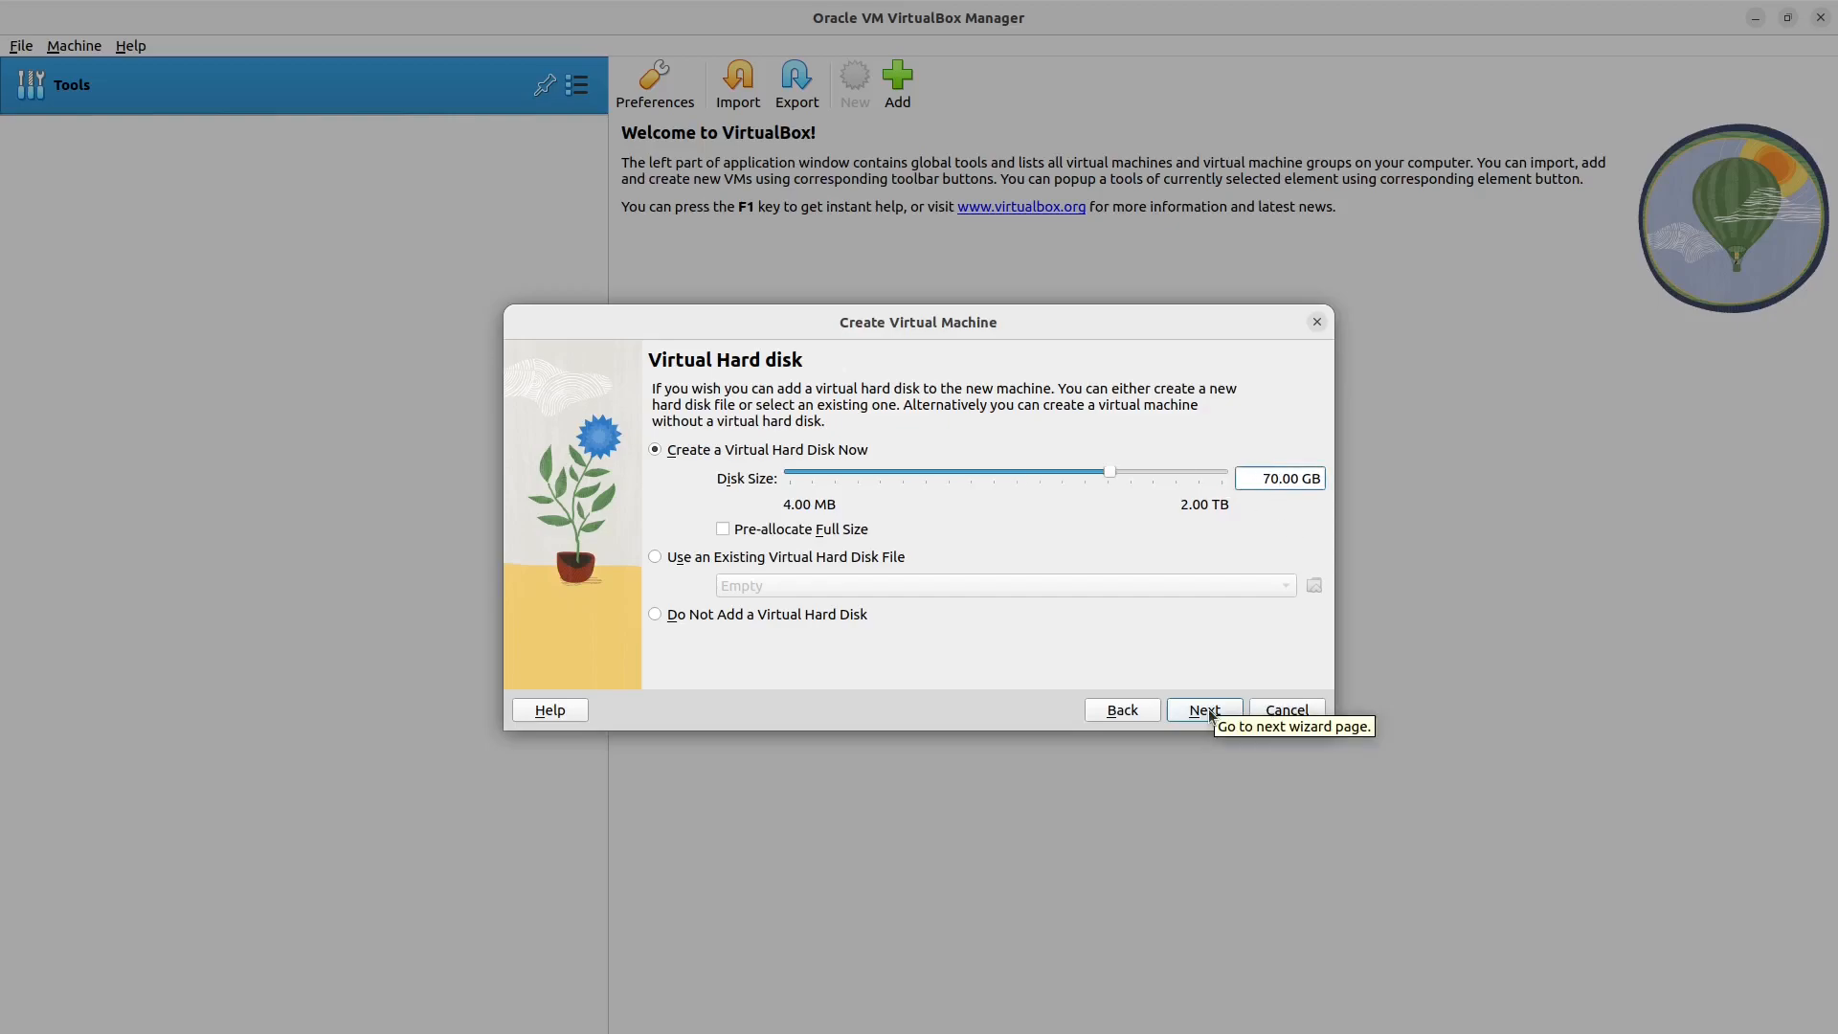
click(1208, 713)
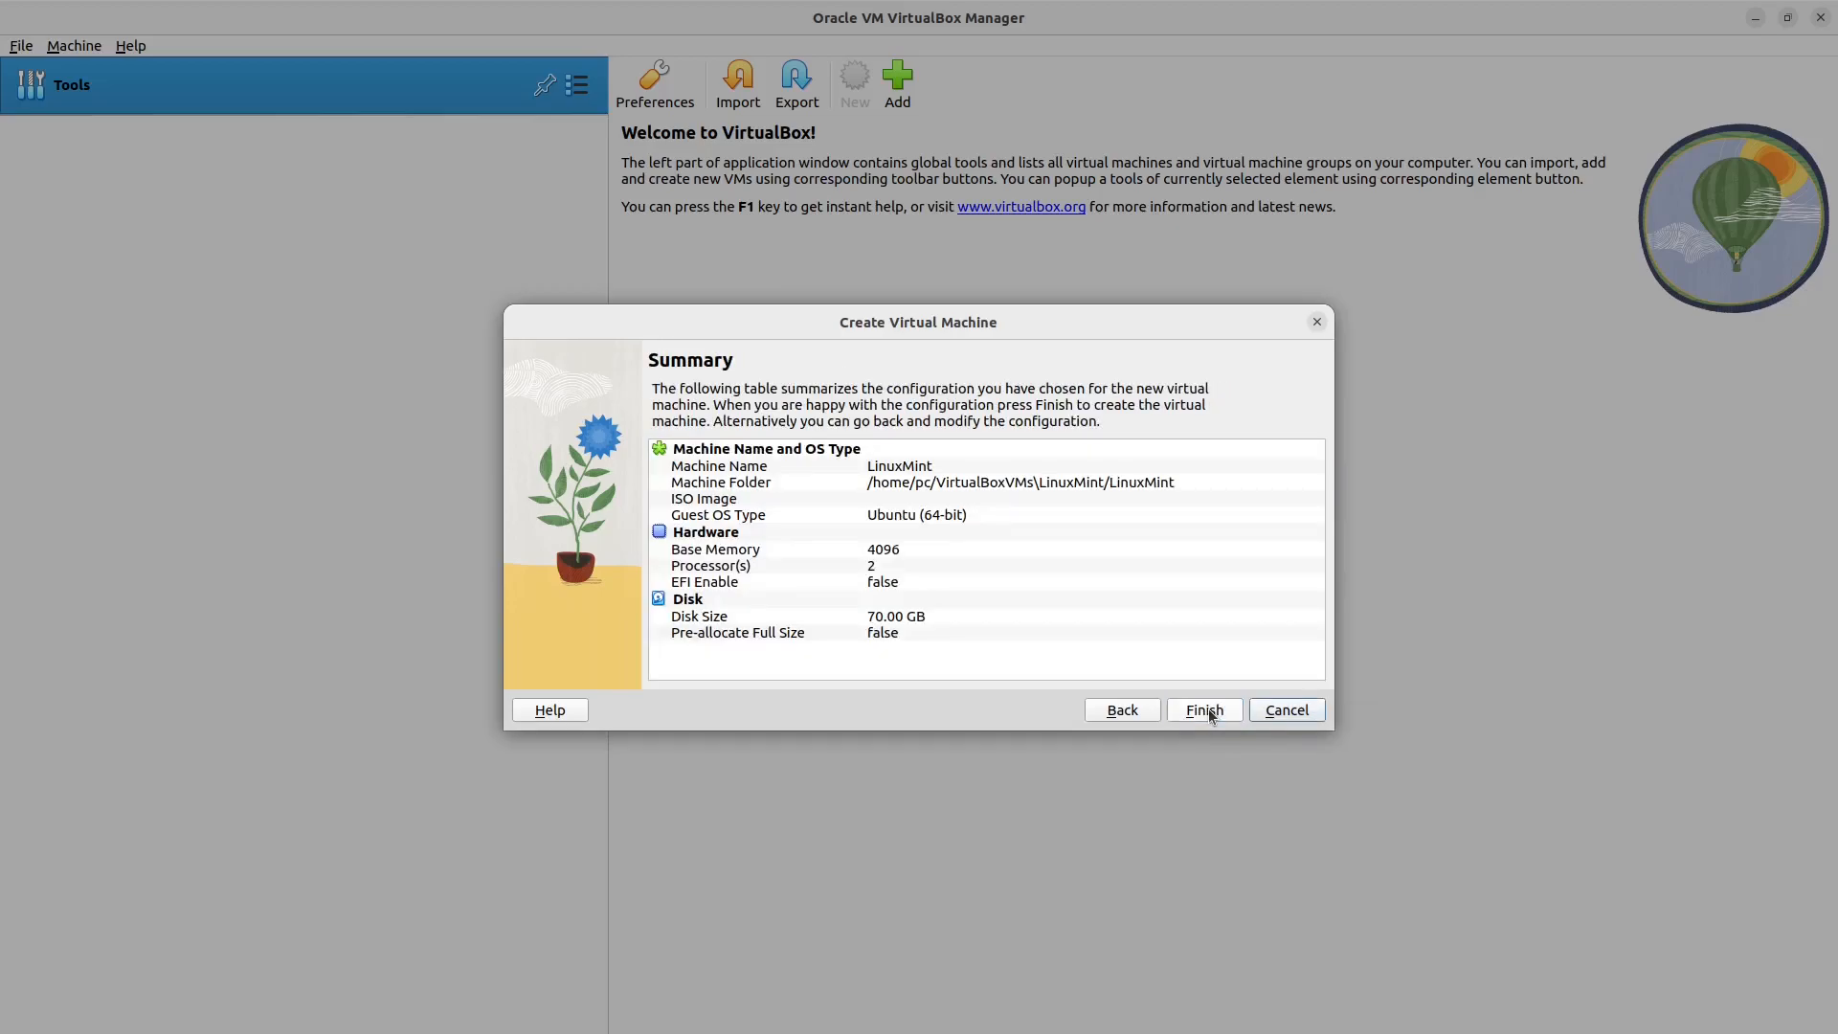
click(1205, 710)
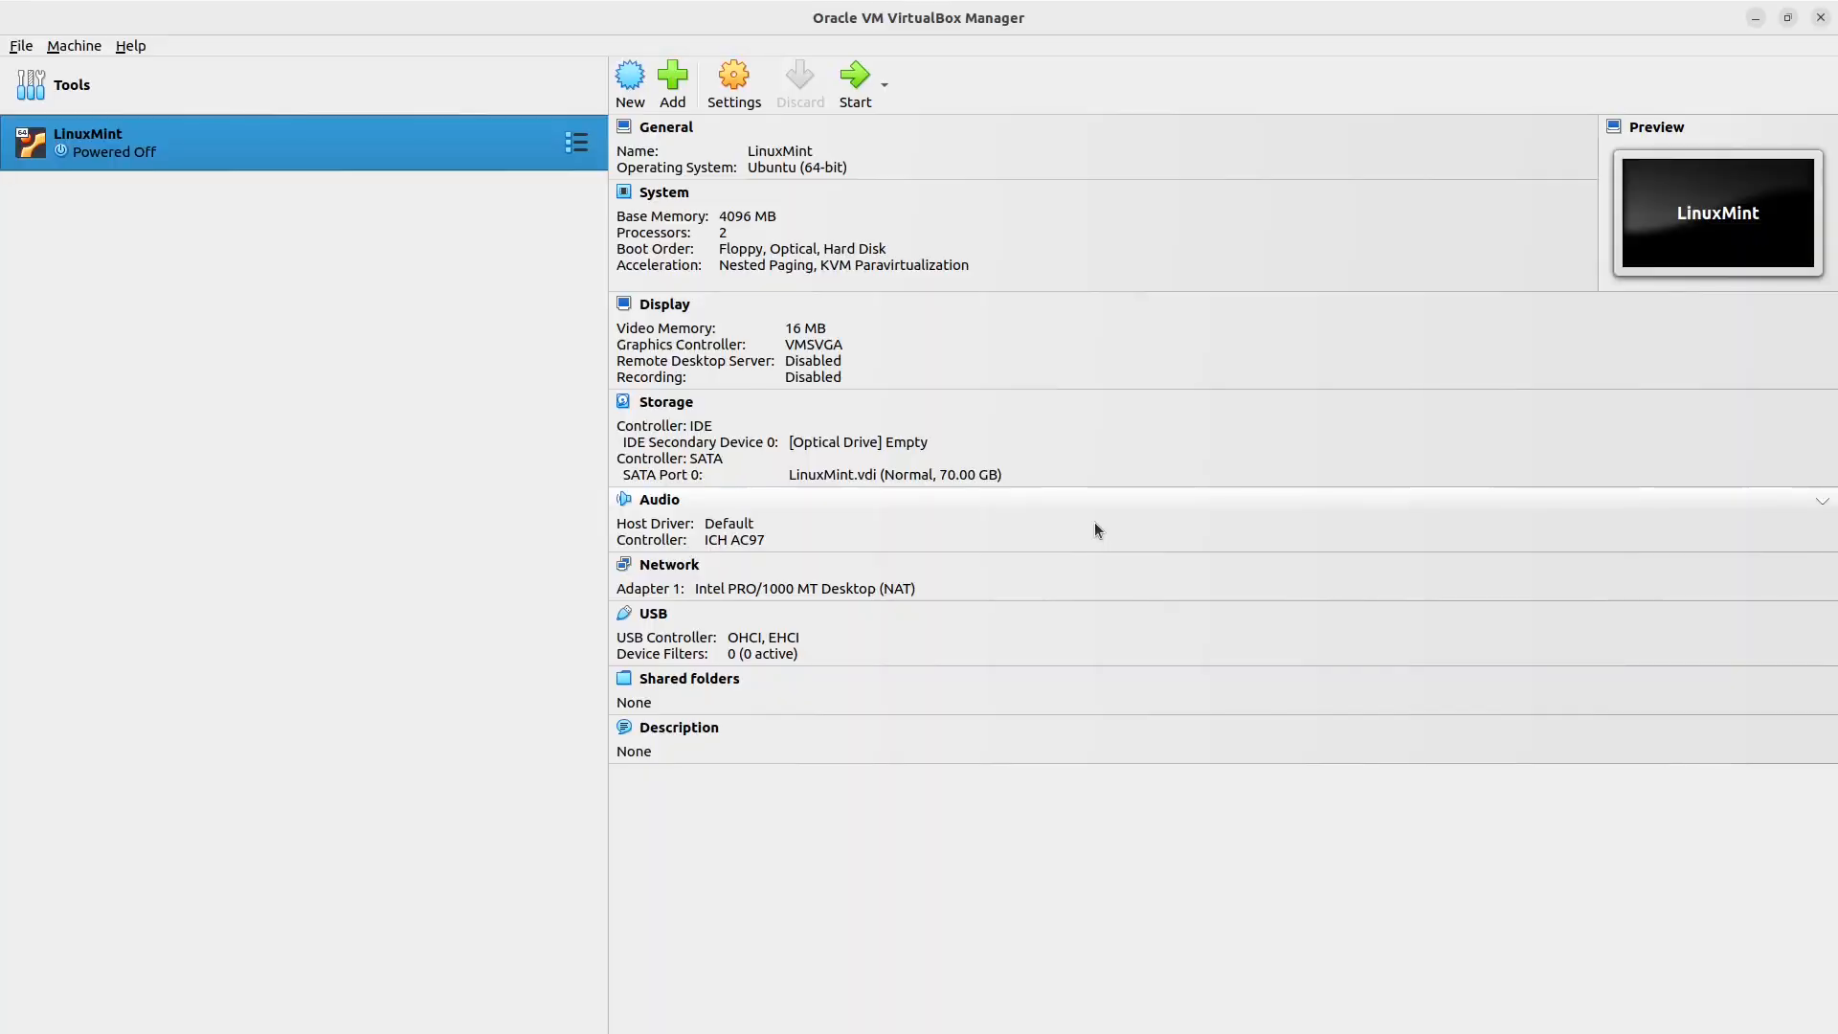
Step: Set both the shared clipboard and drag'n'drop of the LinuxMint machine to Bidirectional
click(733, 84)
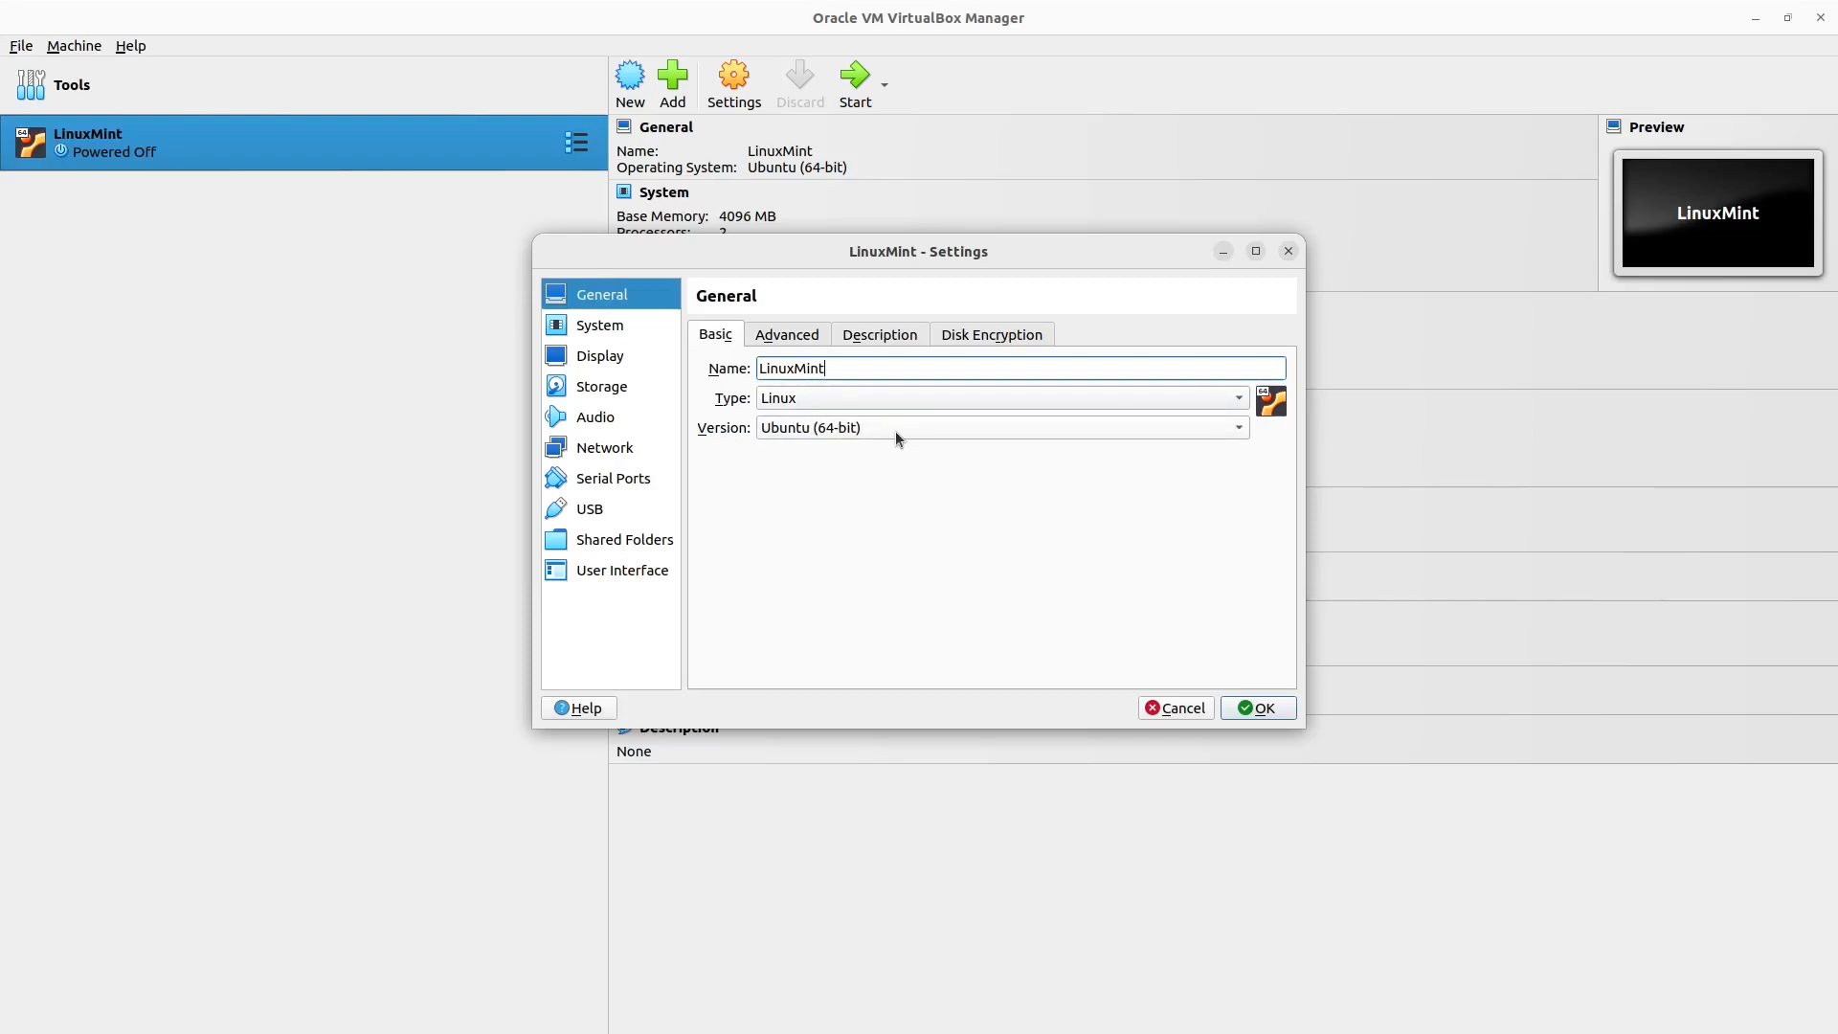
click(807, 340)
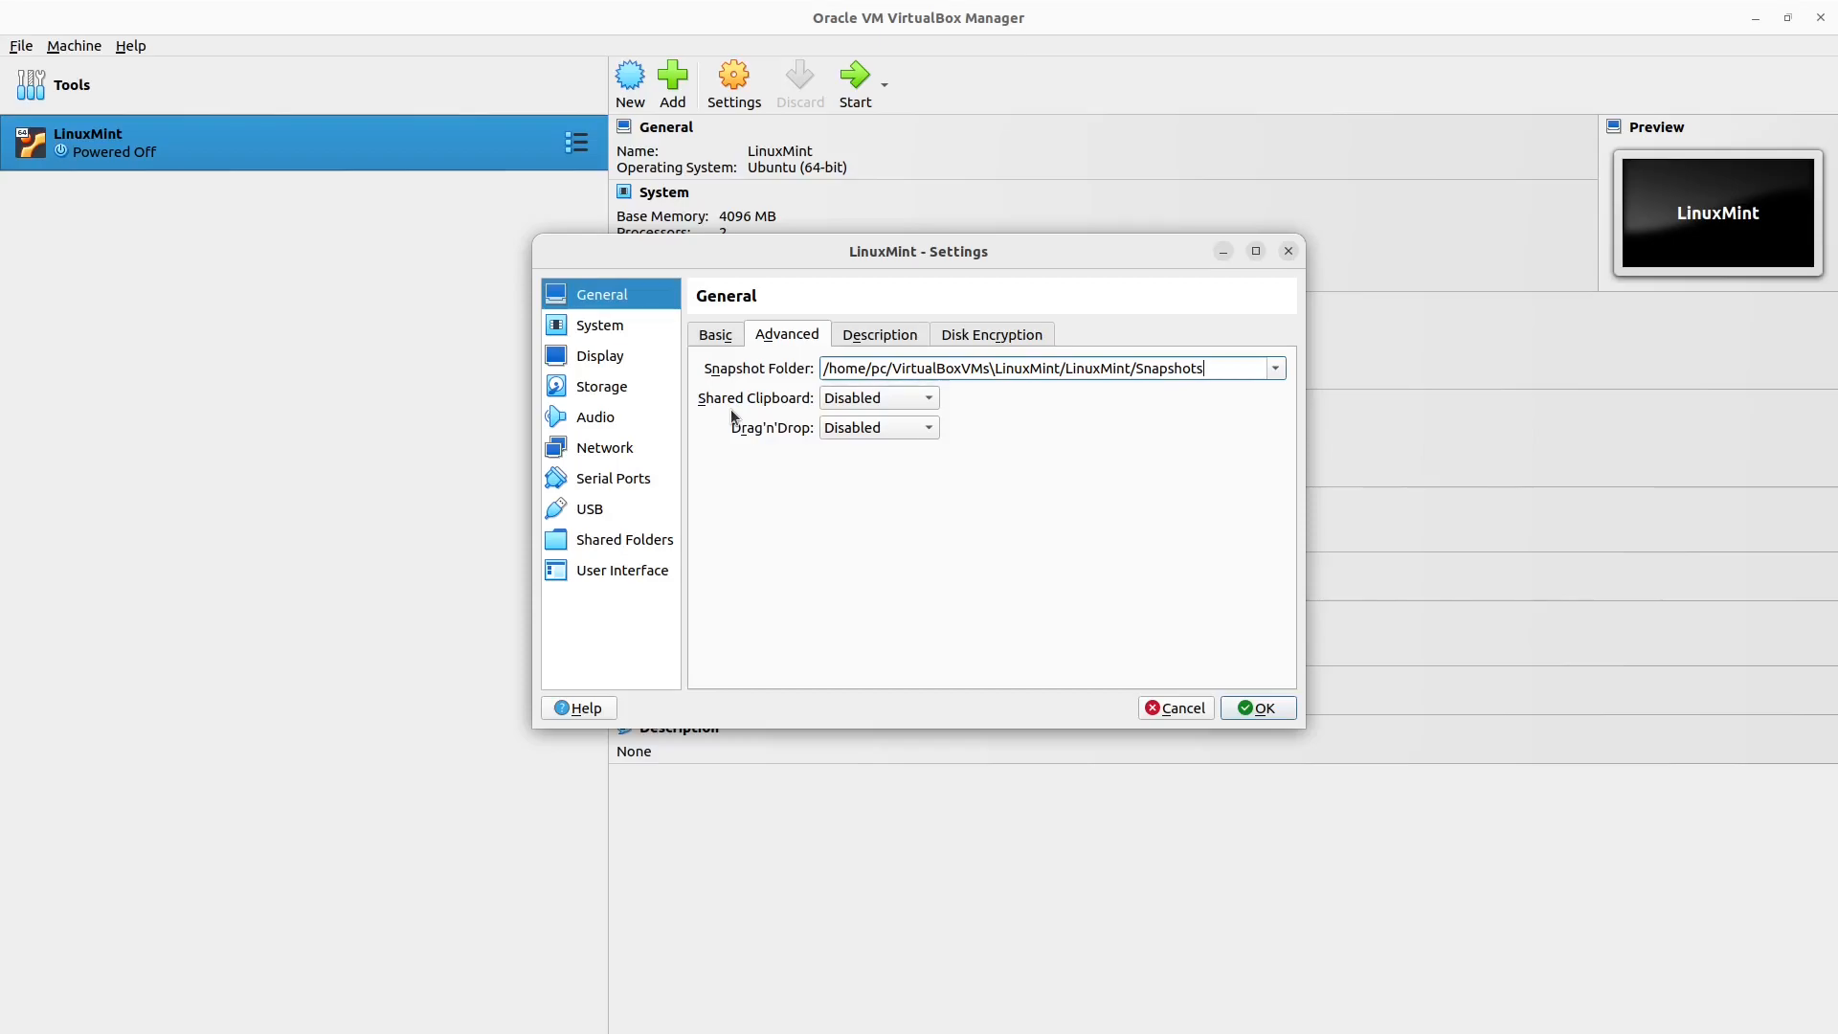
click(931, 402)
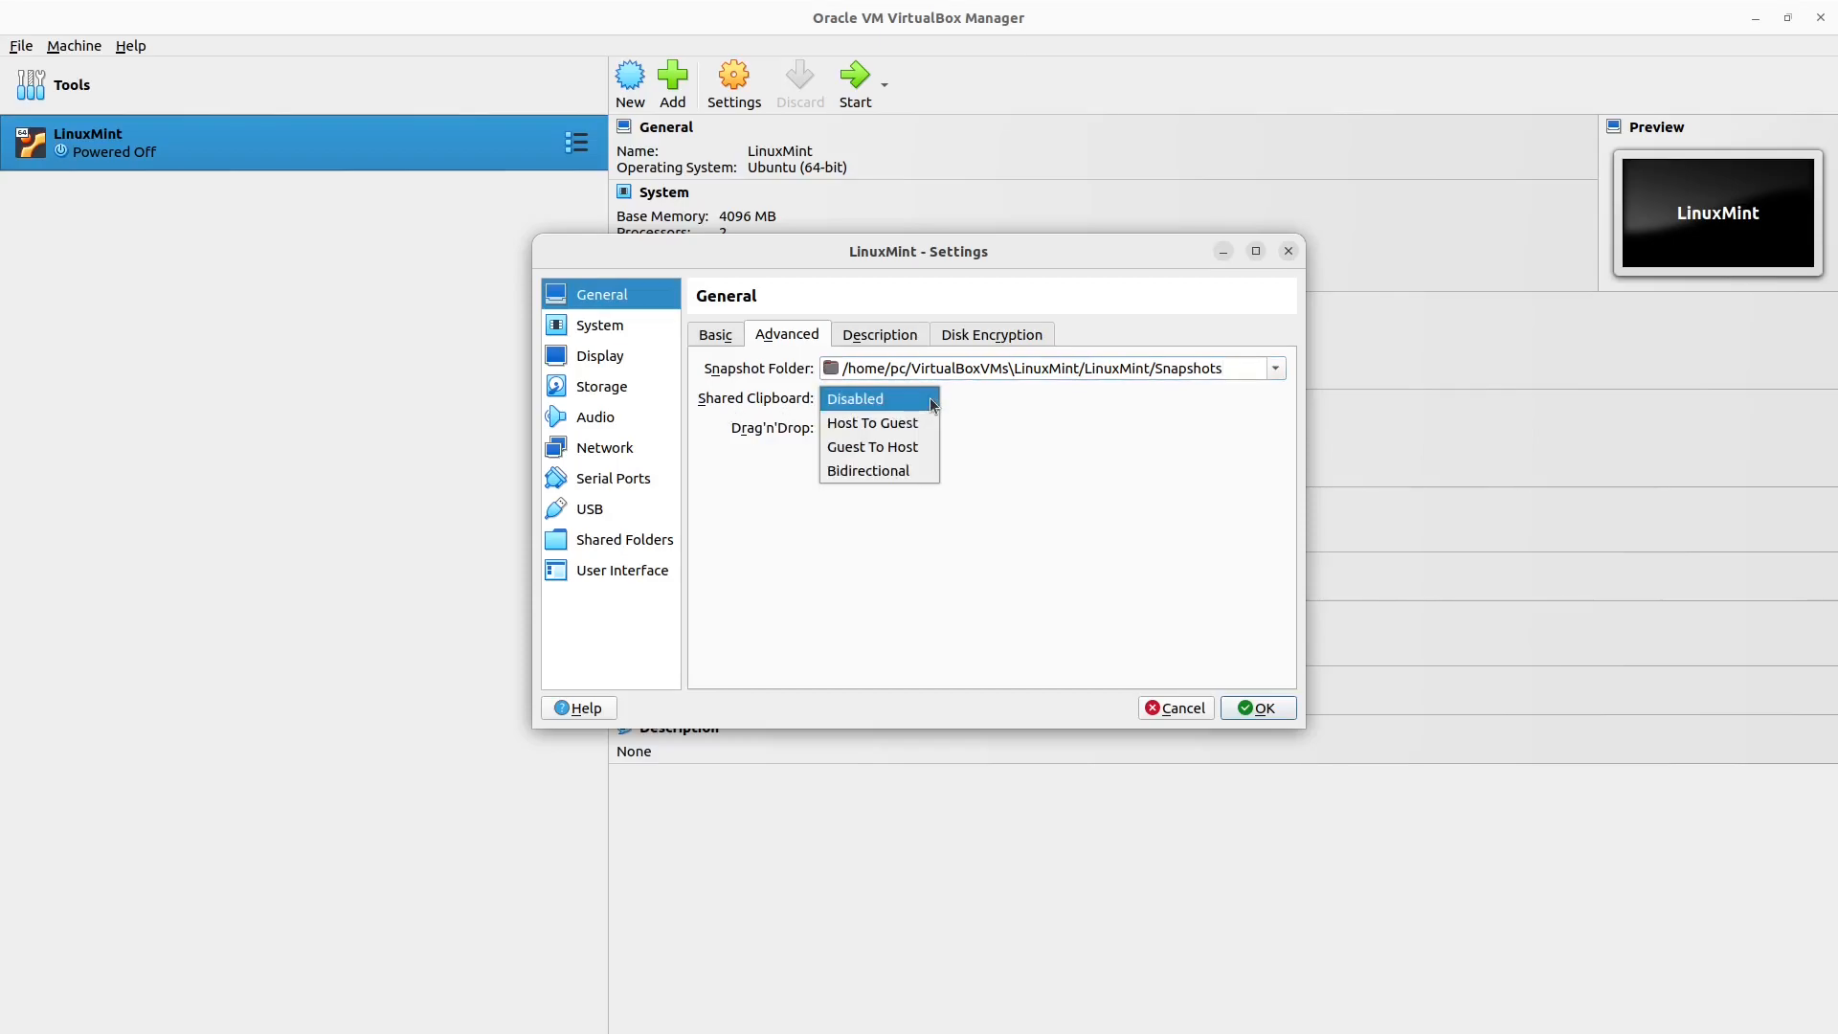
click(834, 473)
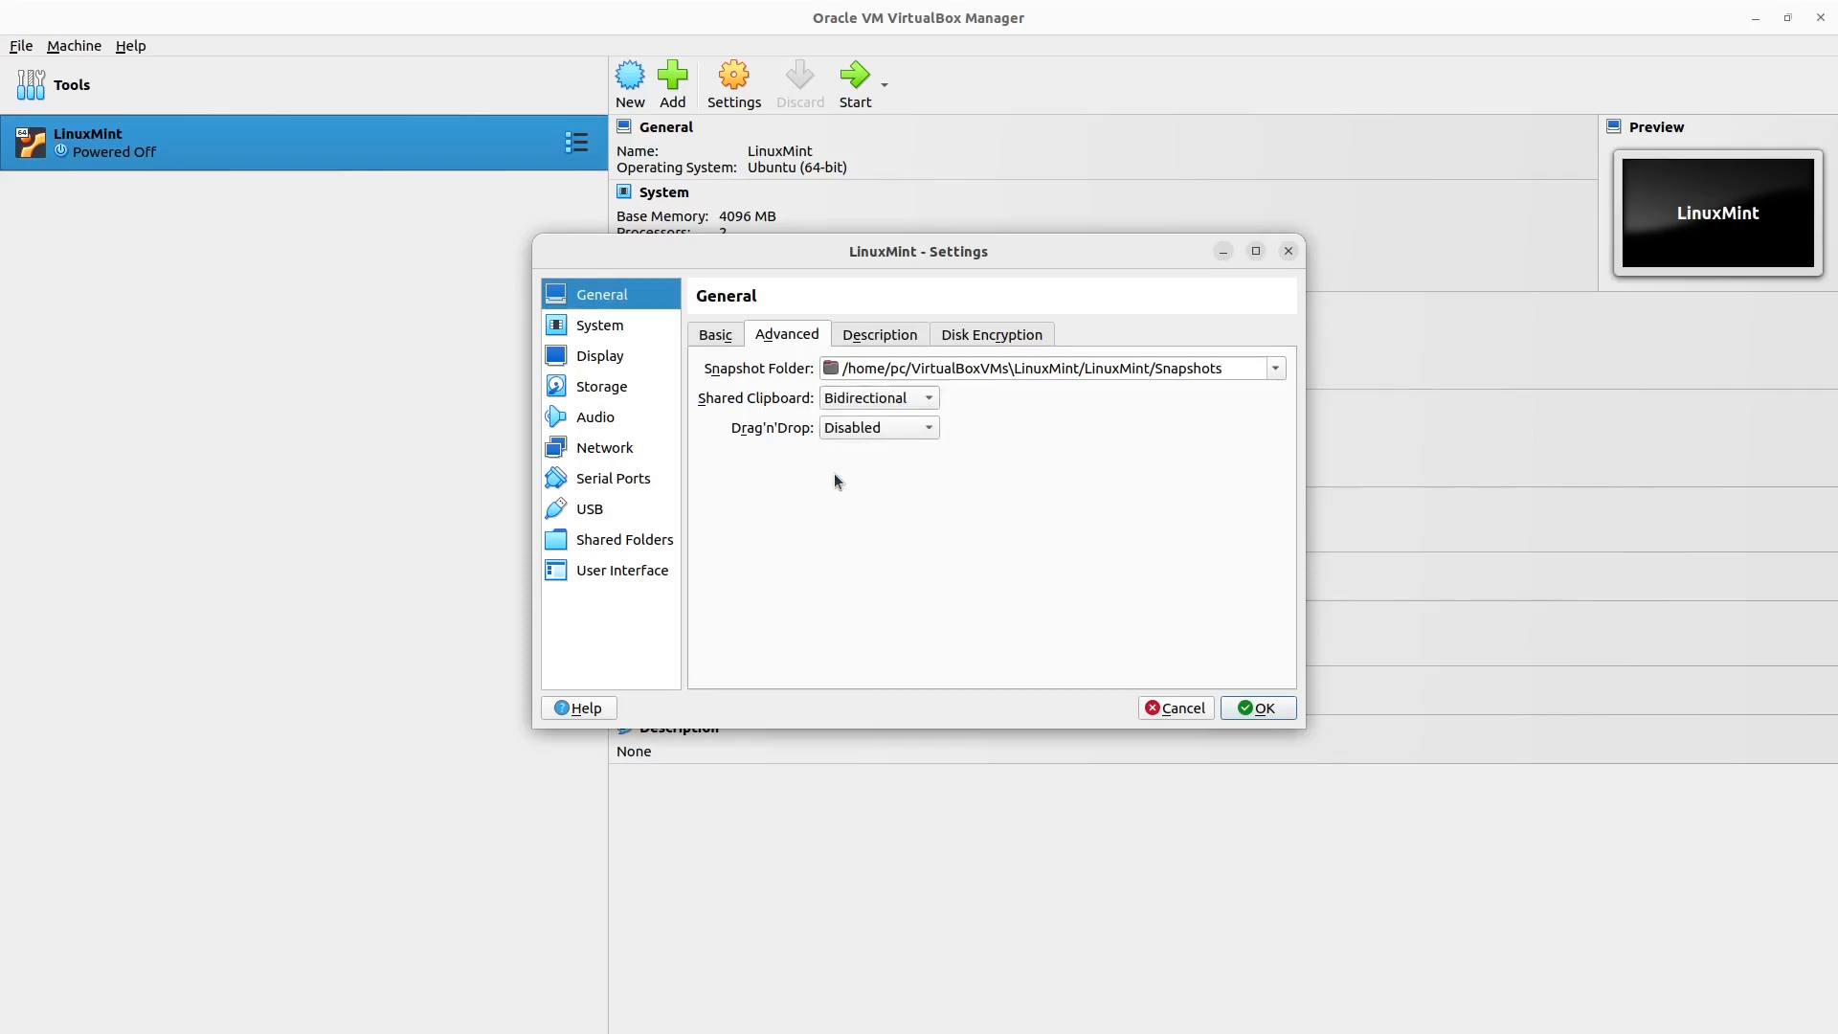
click(921, 428)
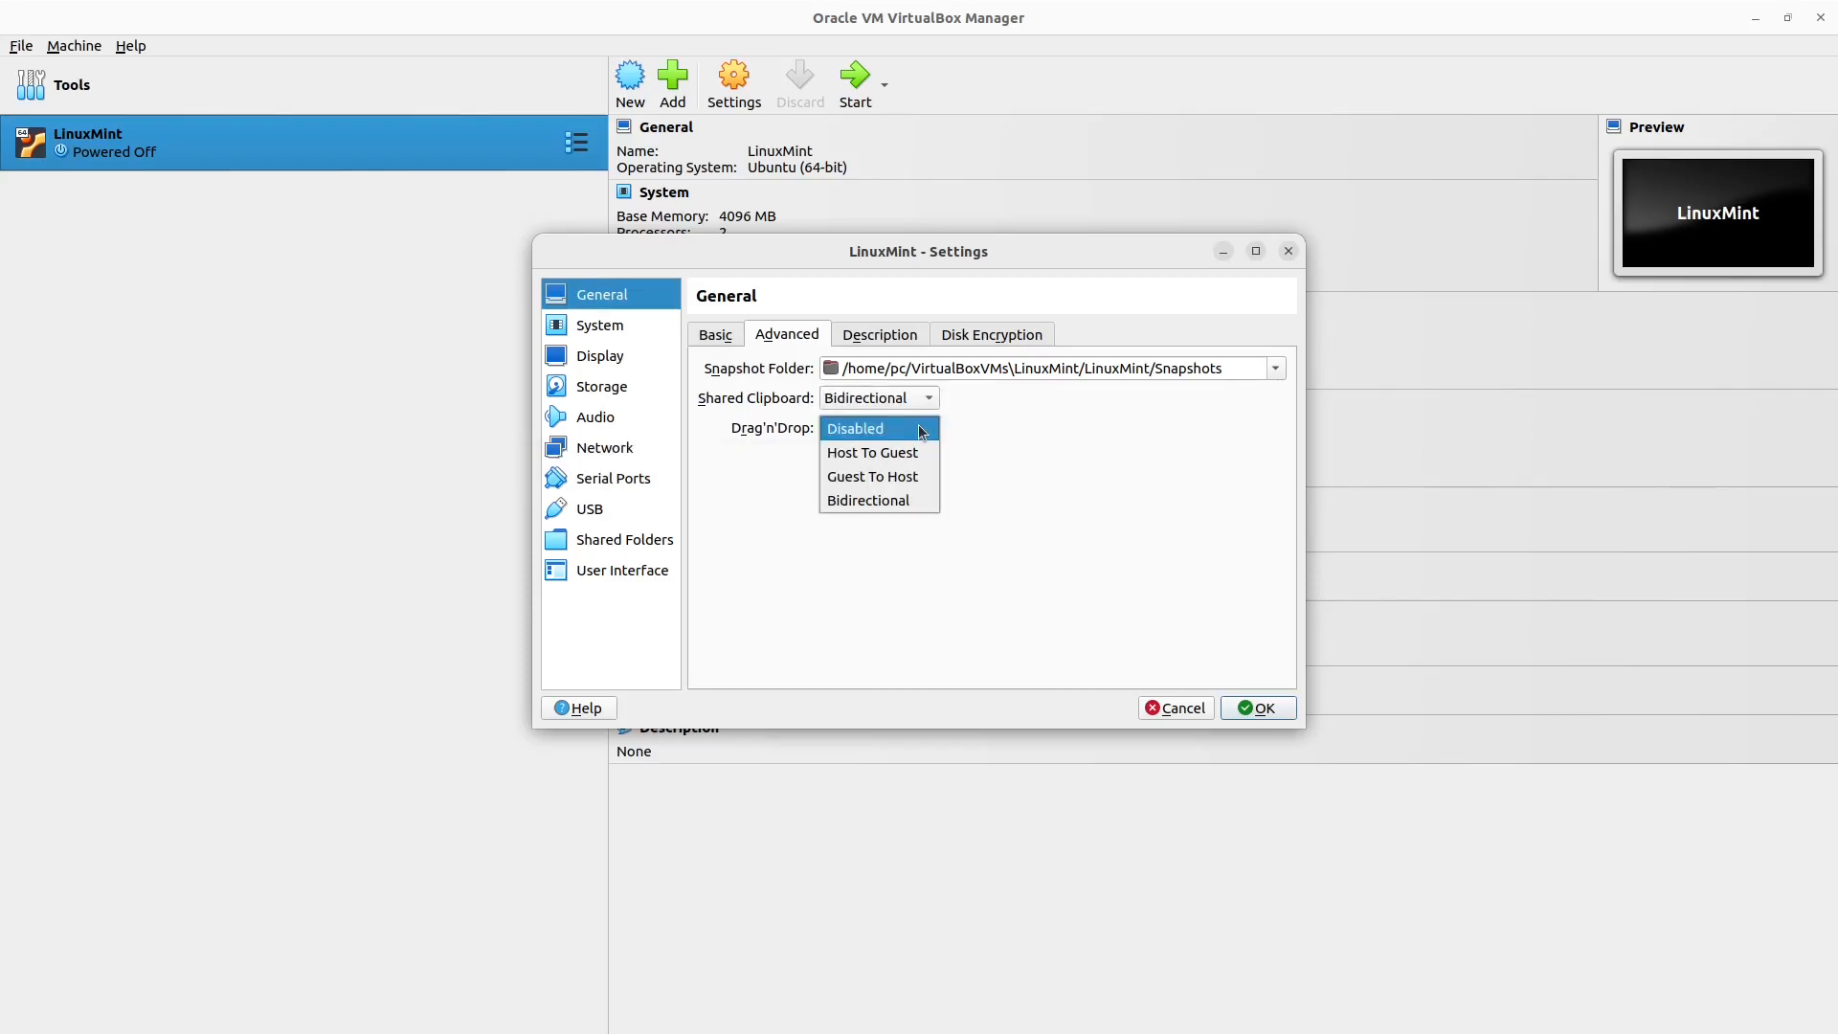
click(864, 499)
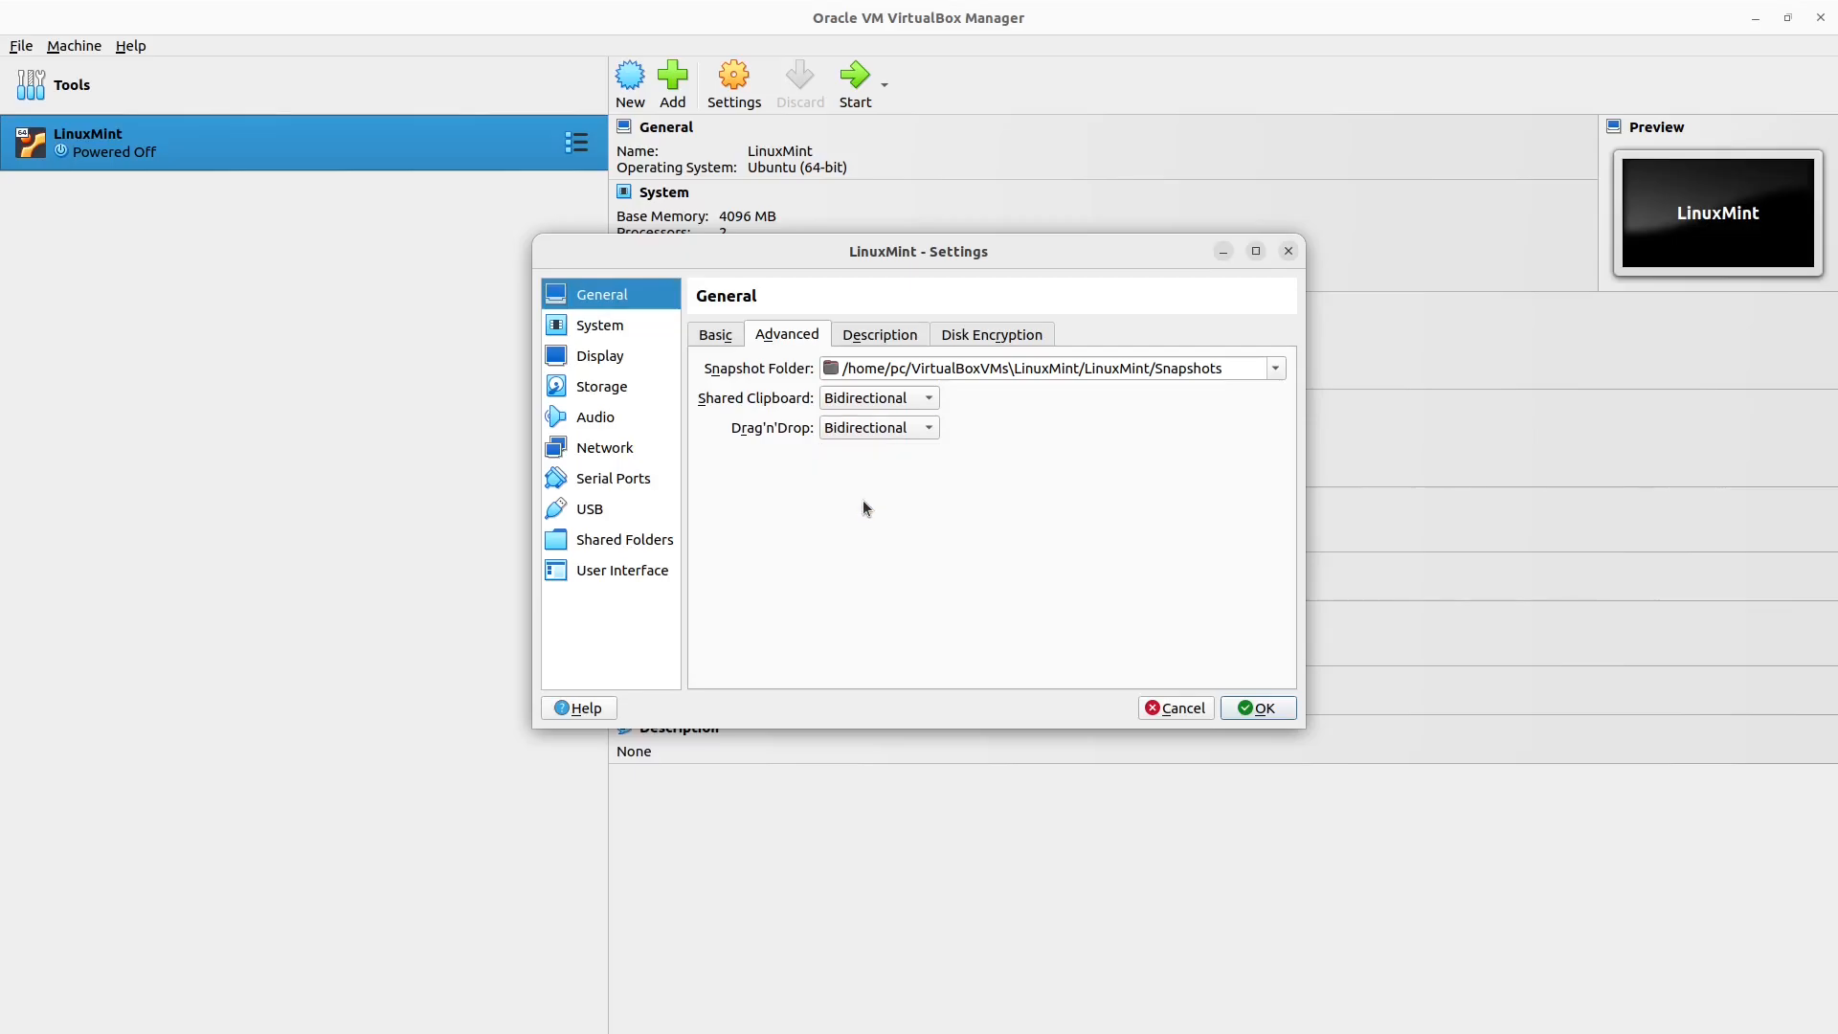
Step: Move Floppy to the end of the machine's boot order and exclude it from booting
click(612, 328)
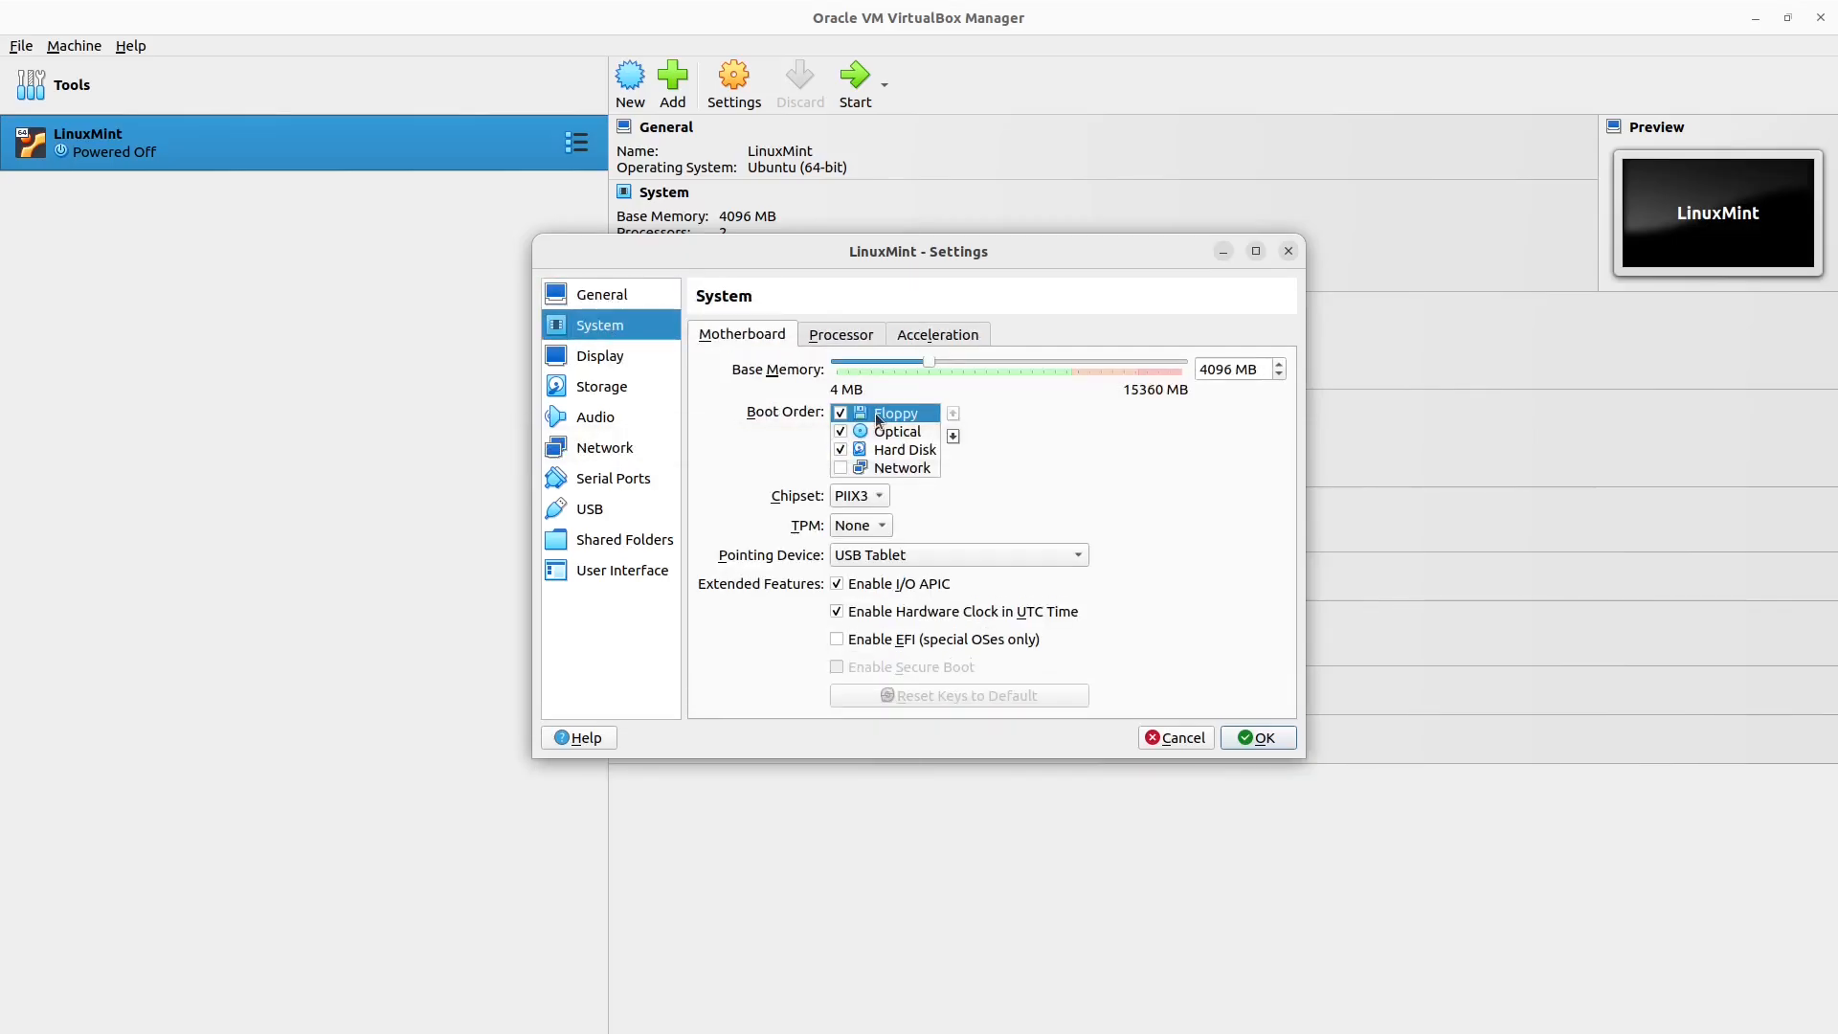
click(954, 438)
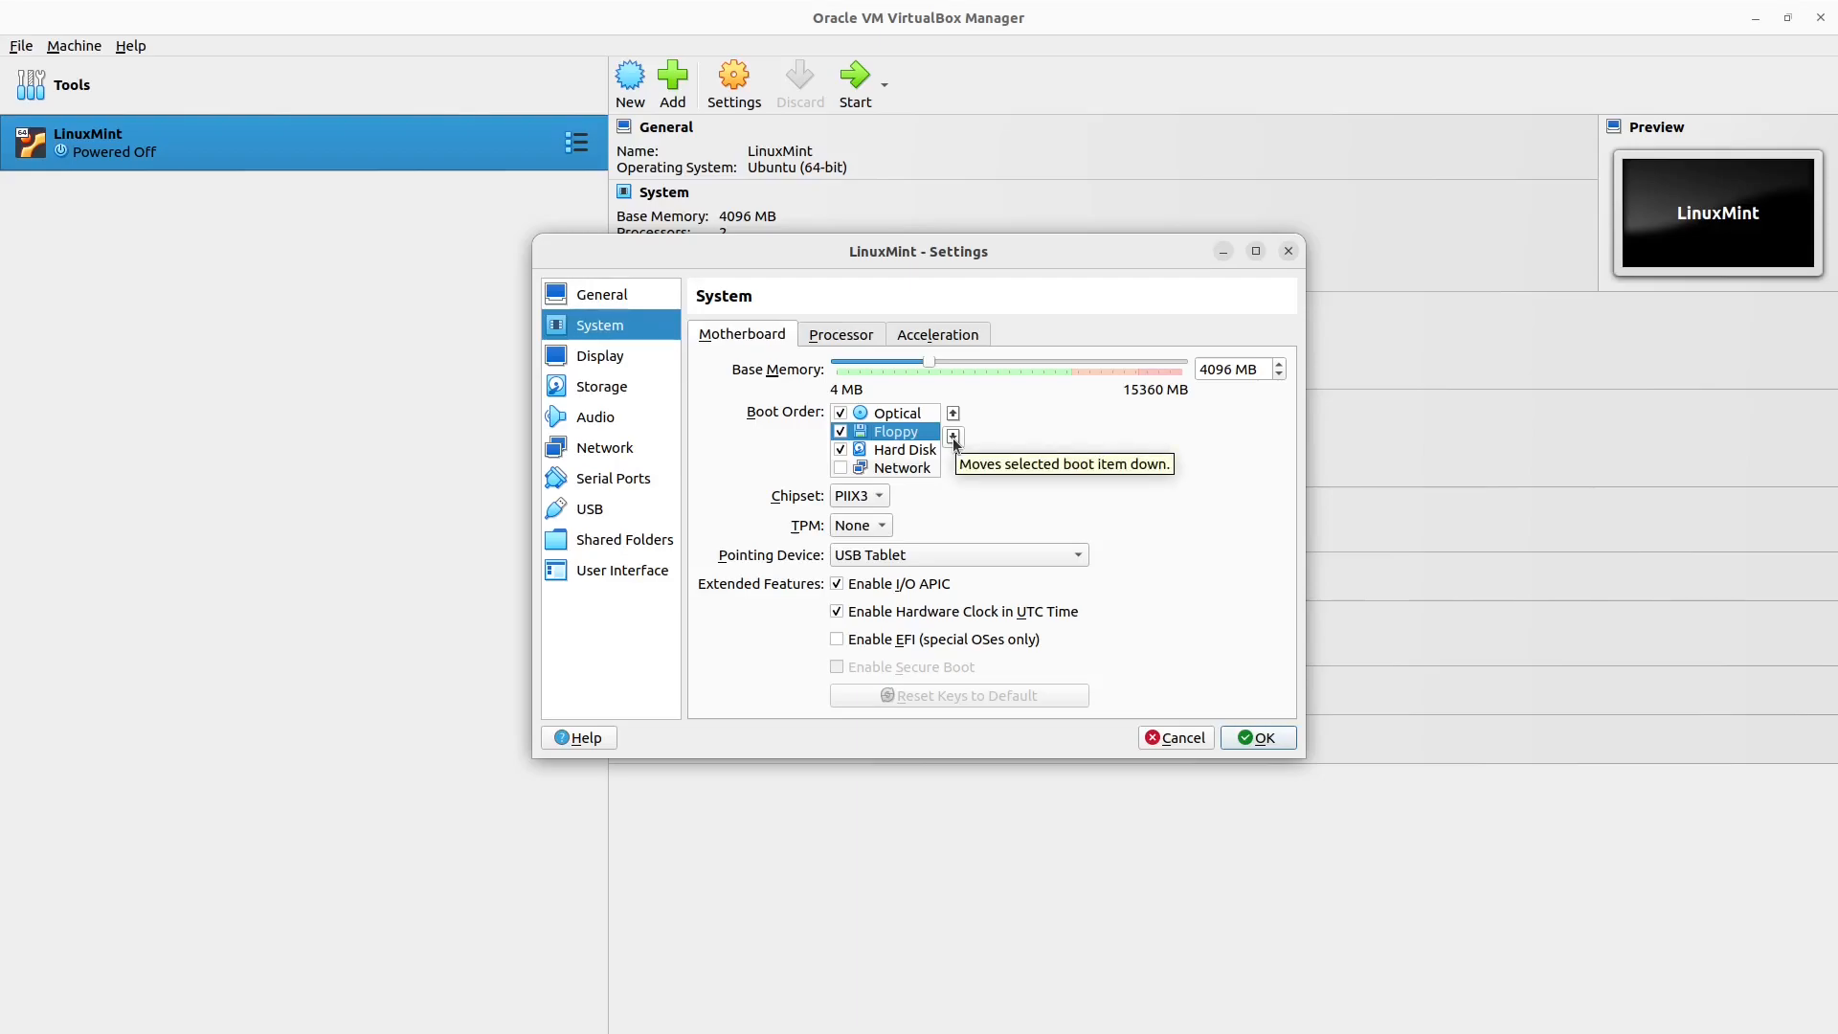
click(953, 438)
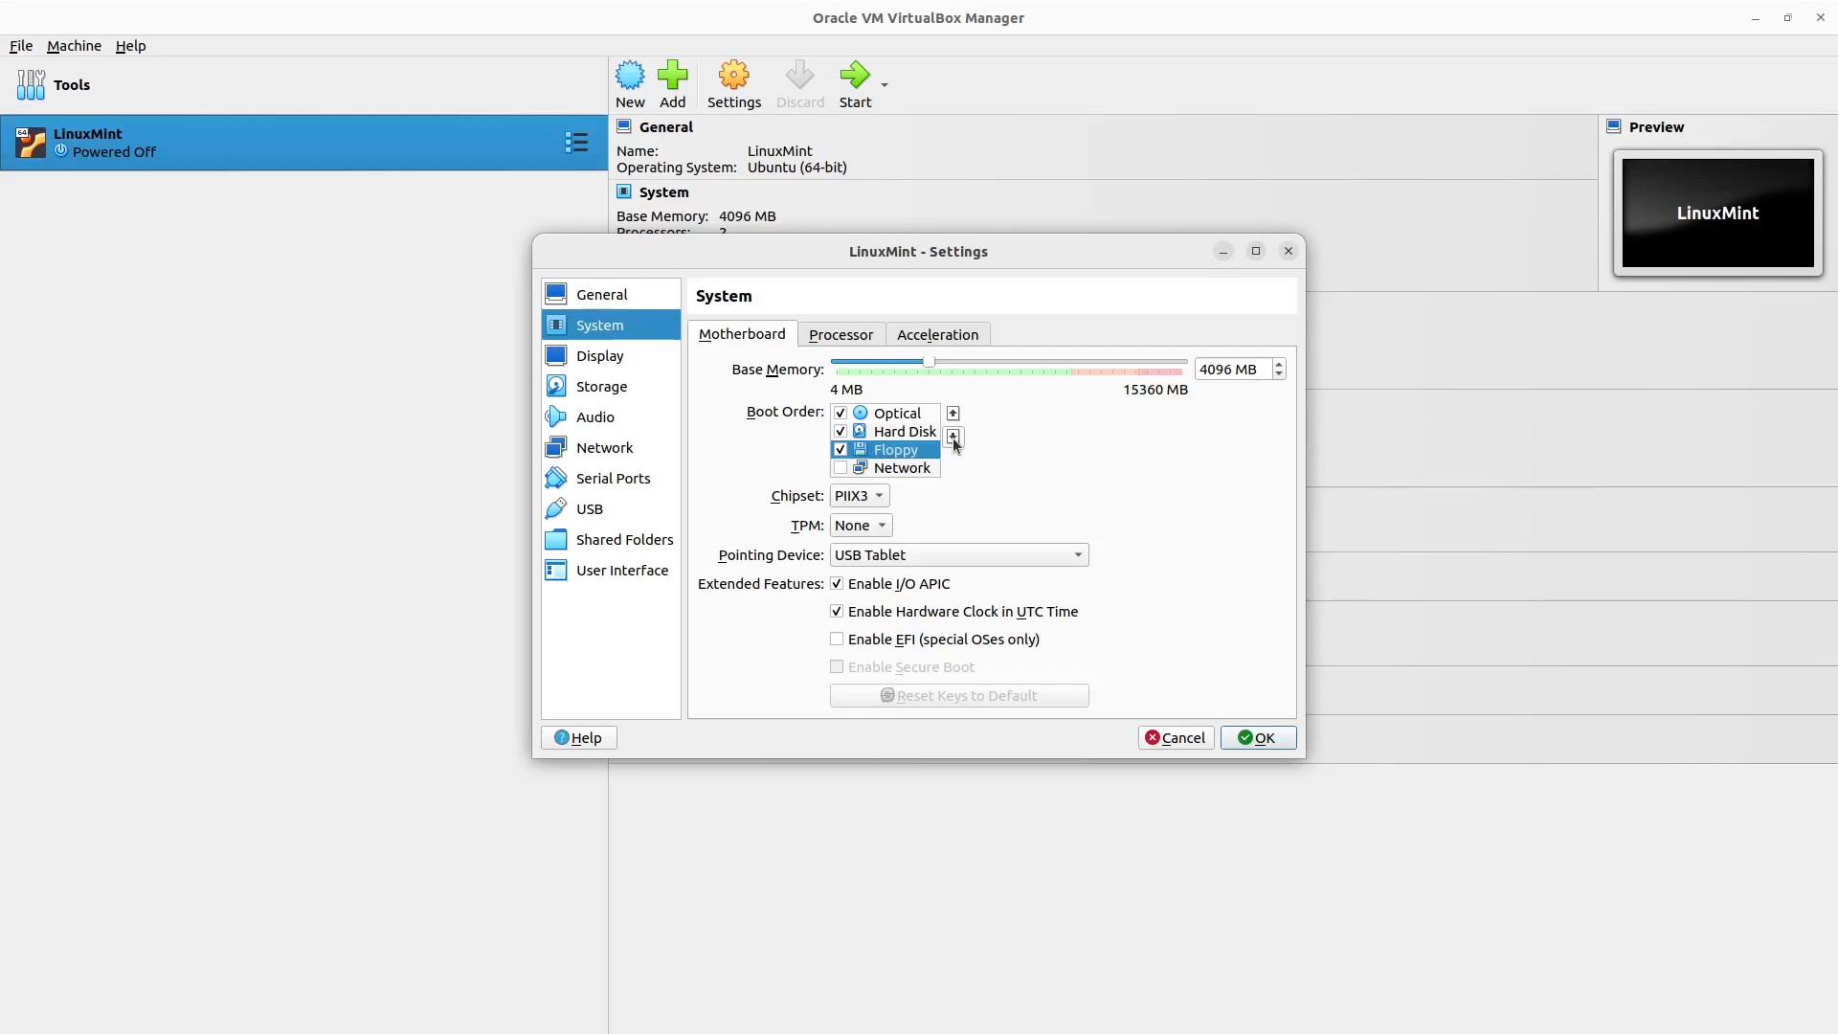
click(840, 450)
click(953, 436)
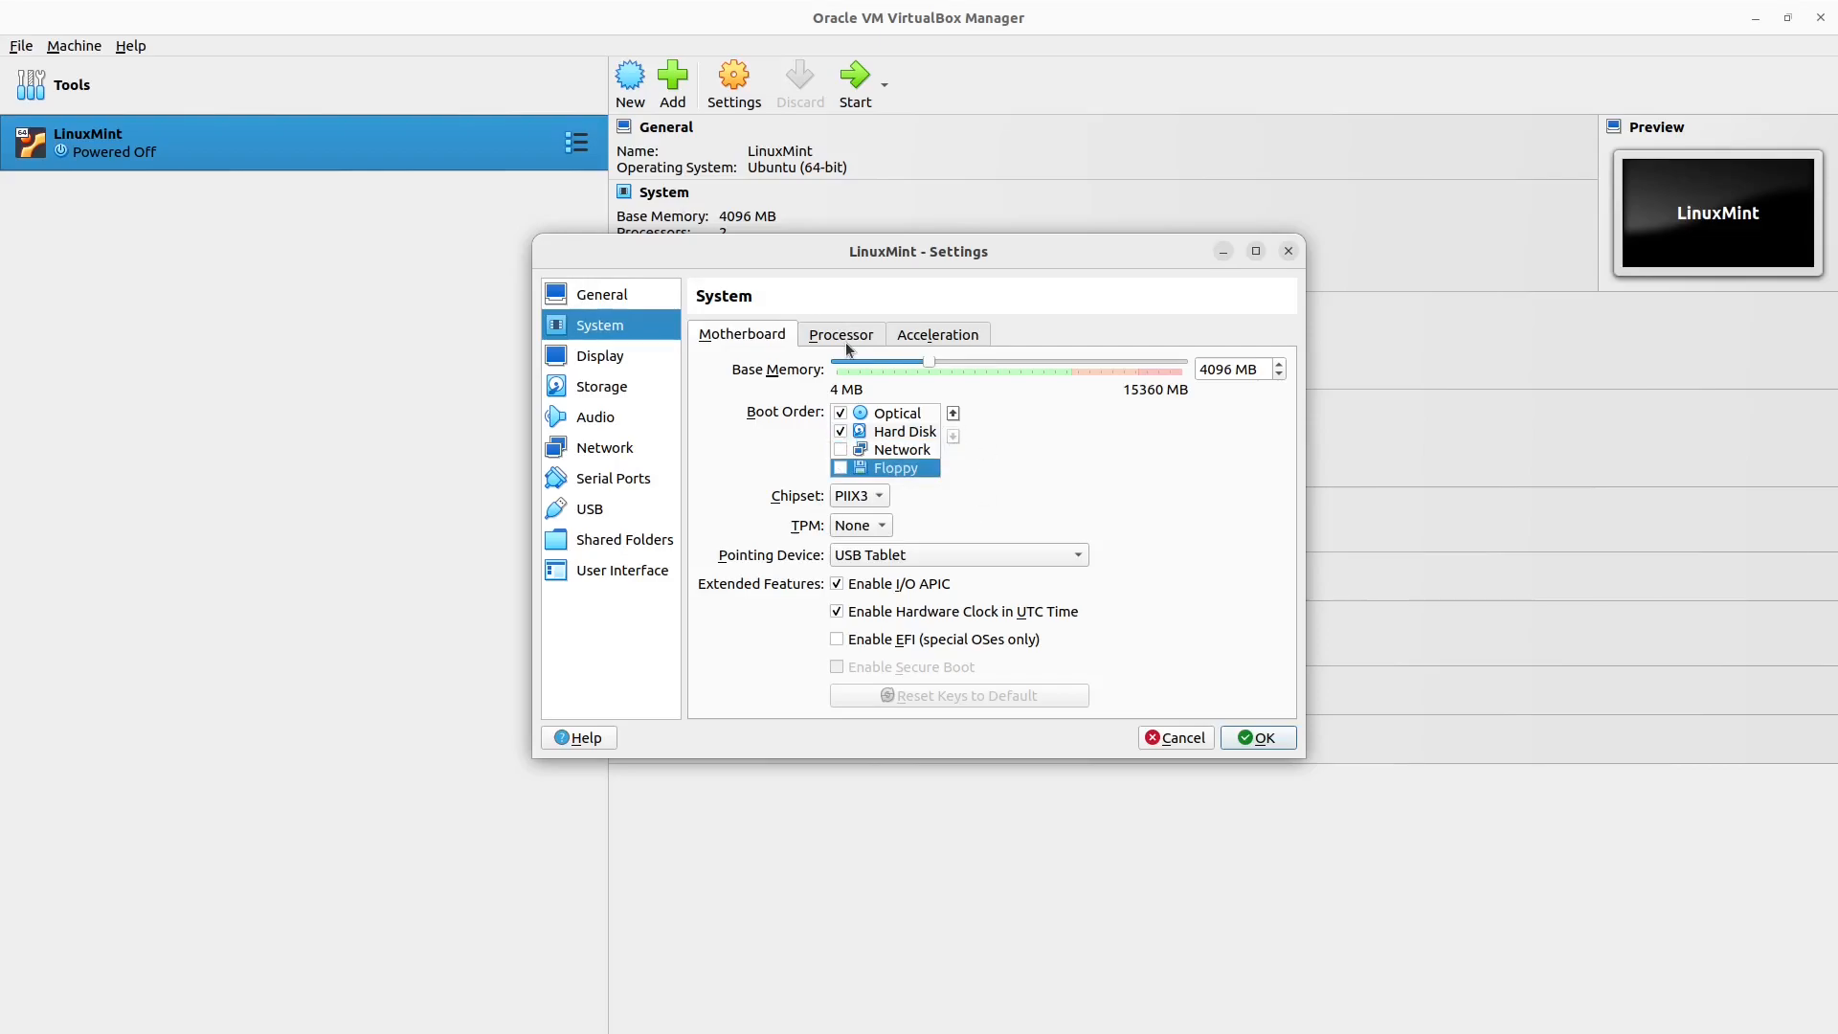
Step: Enable PAE/NX and Nested VT-x/AMD-V for the machine's processor
click(850, 340)
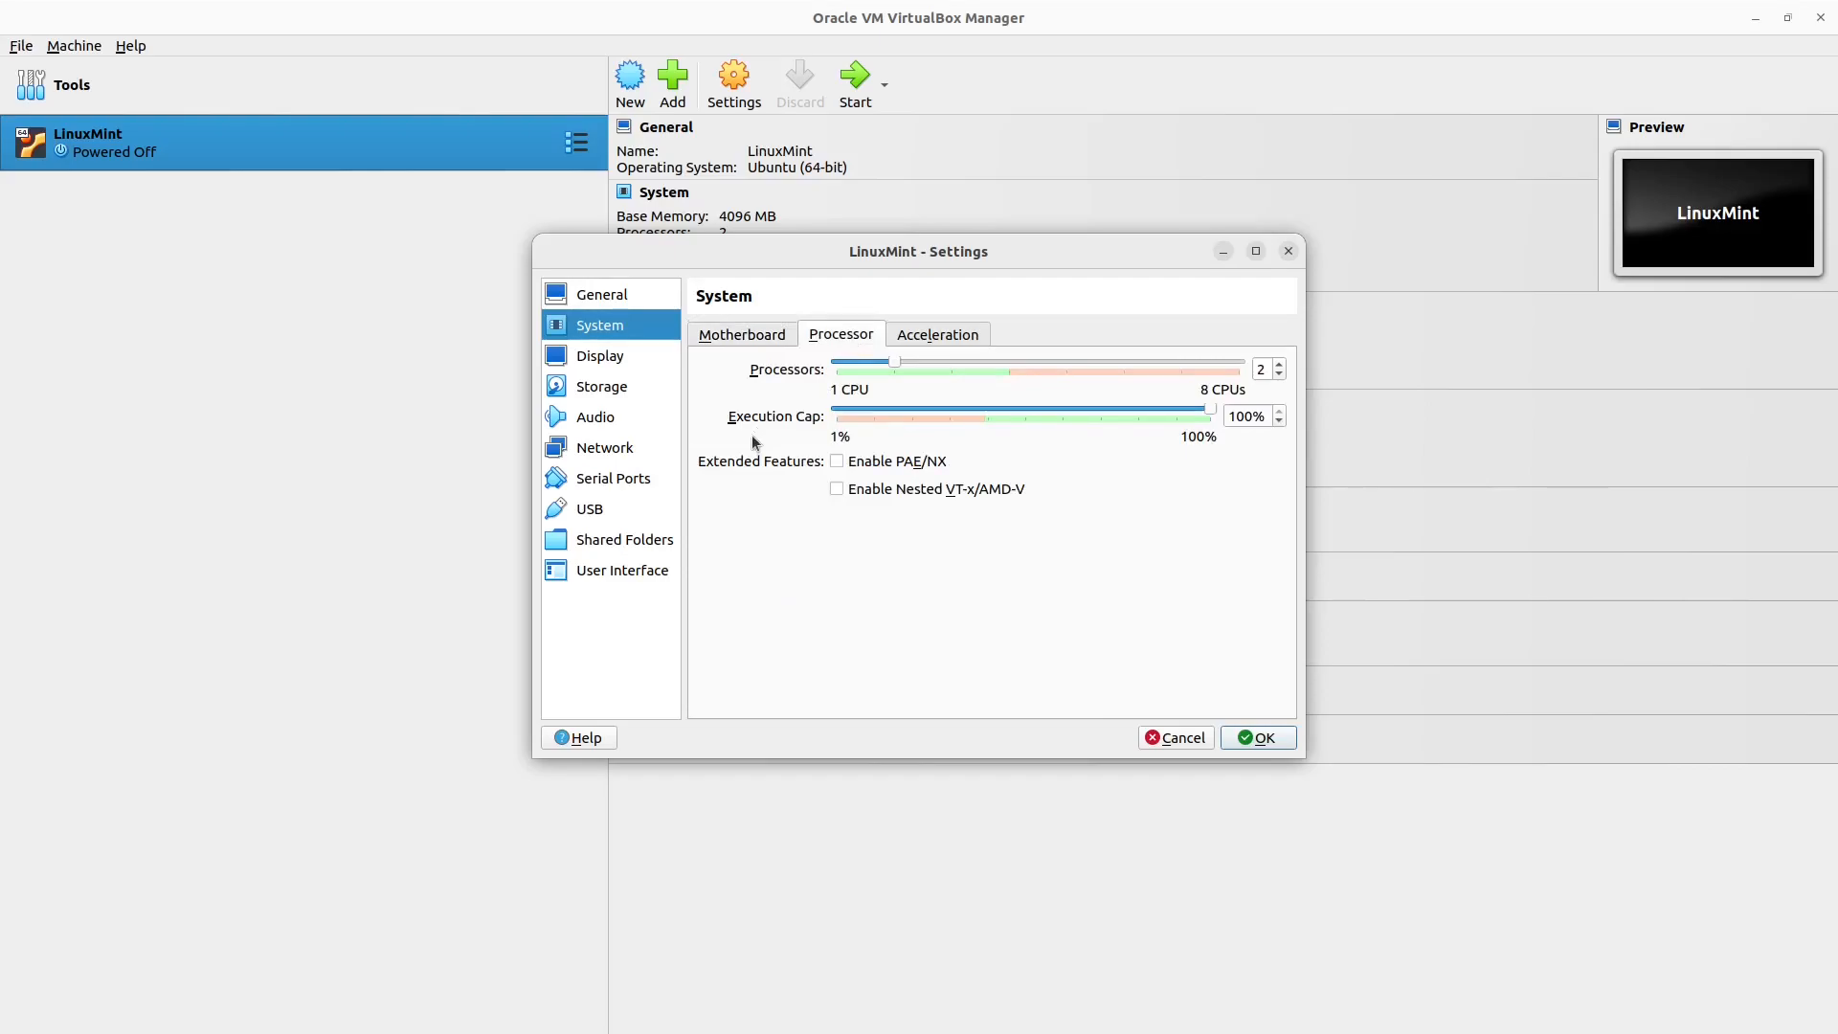
click(837, 461)
click(836, 488)
Step: Examine the paravirtualization interface choices in the machine's acceleration settings
click(949, 336)
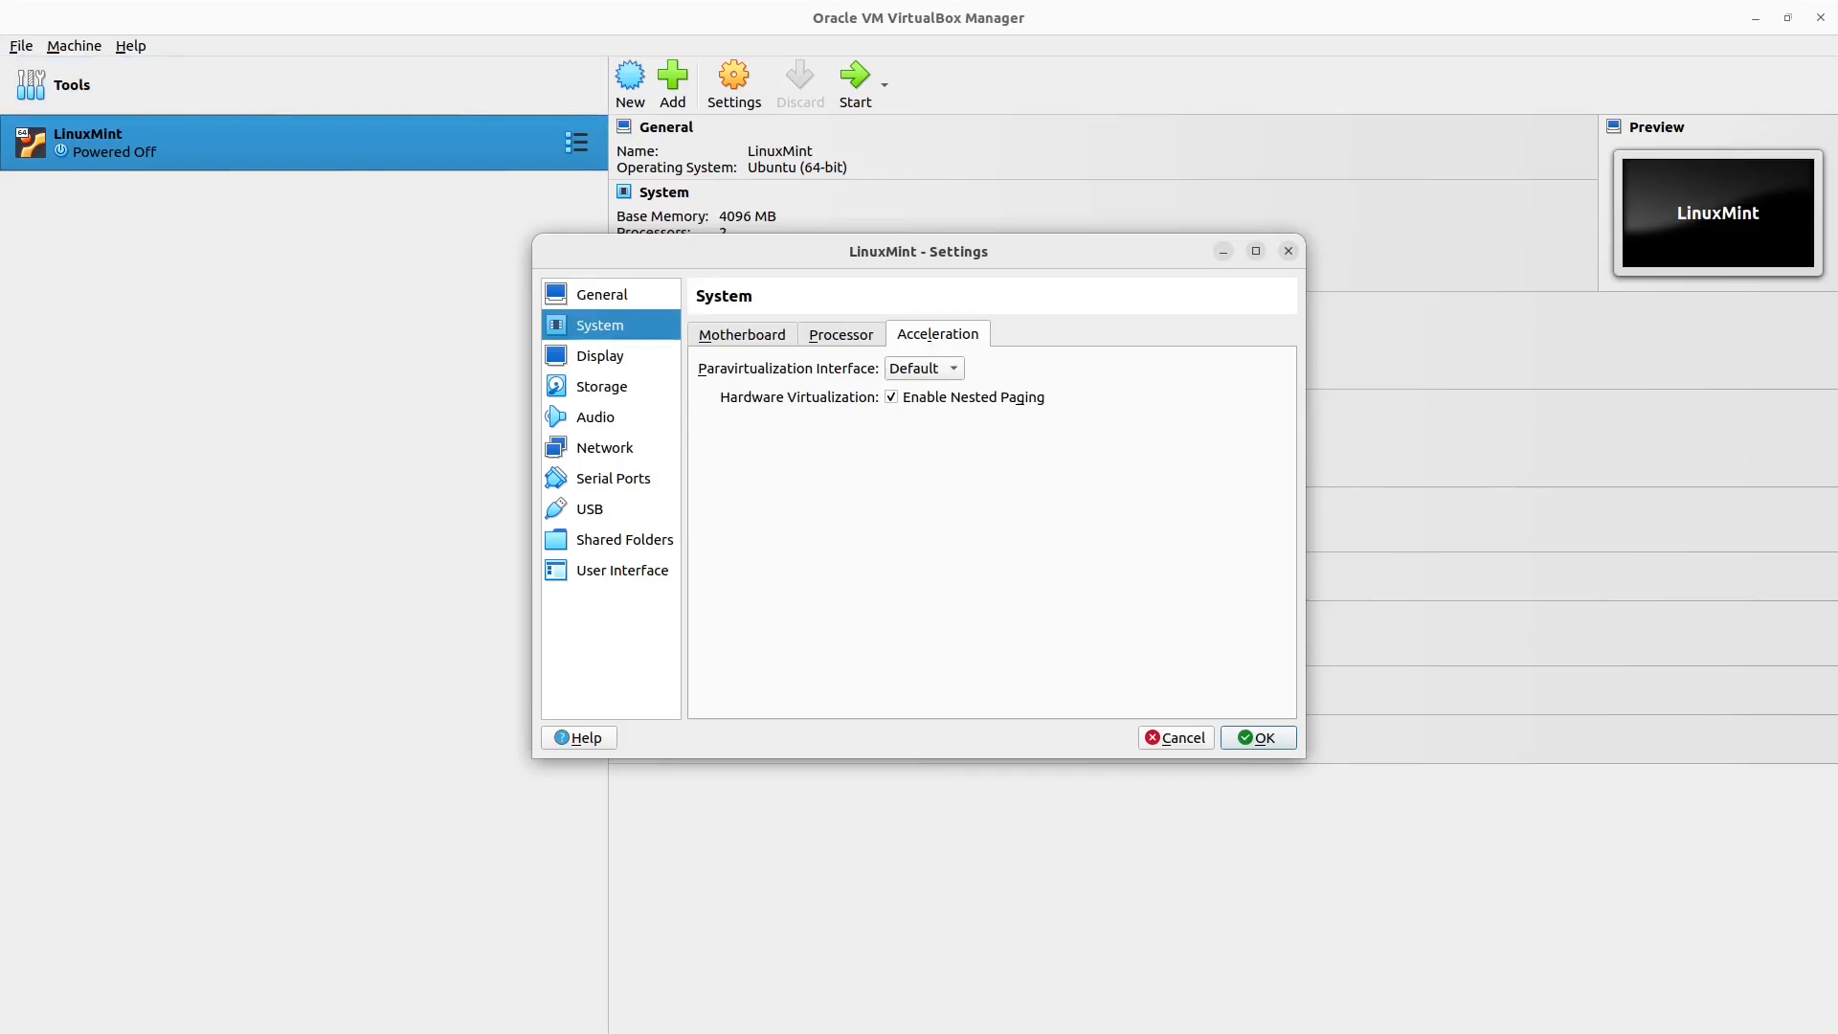
click(951, 373)
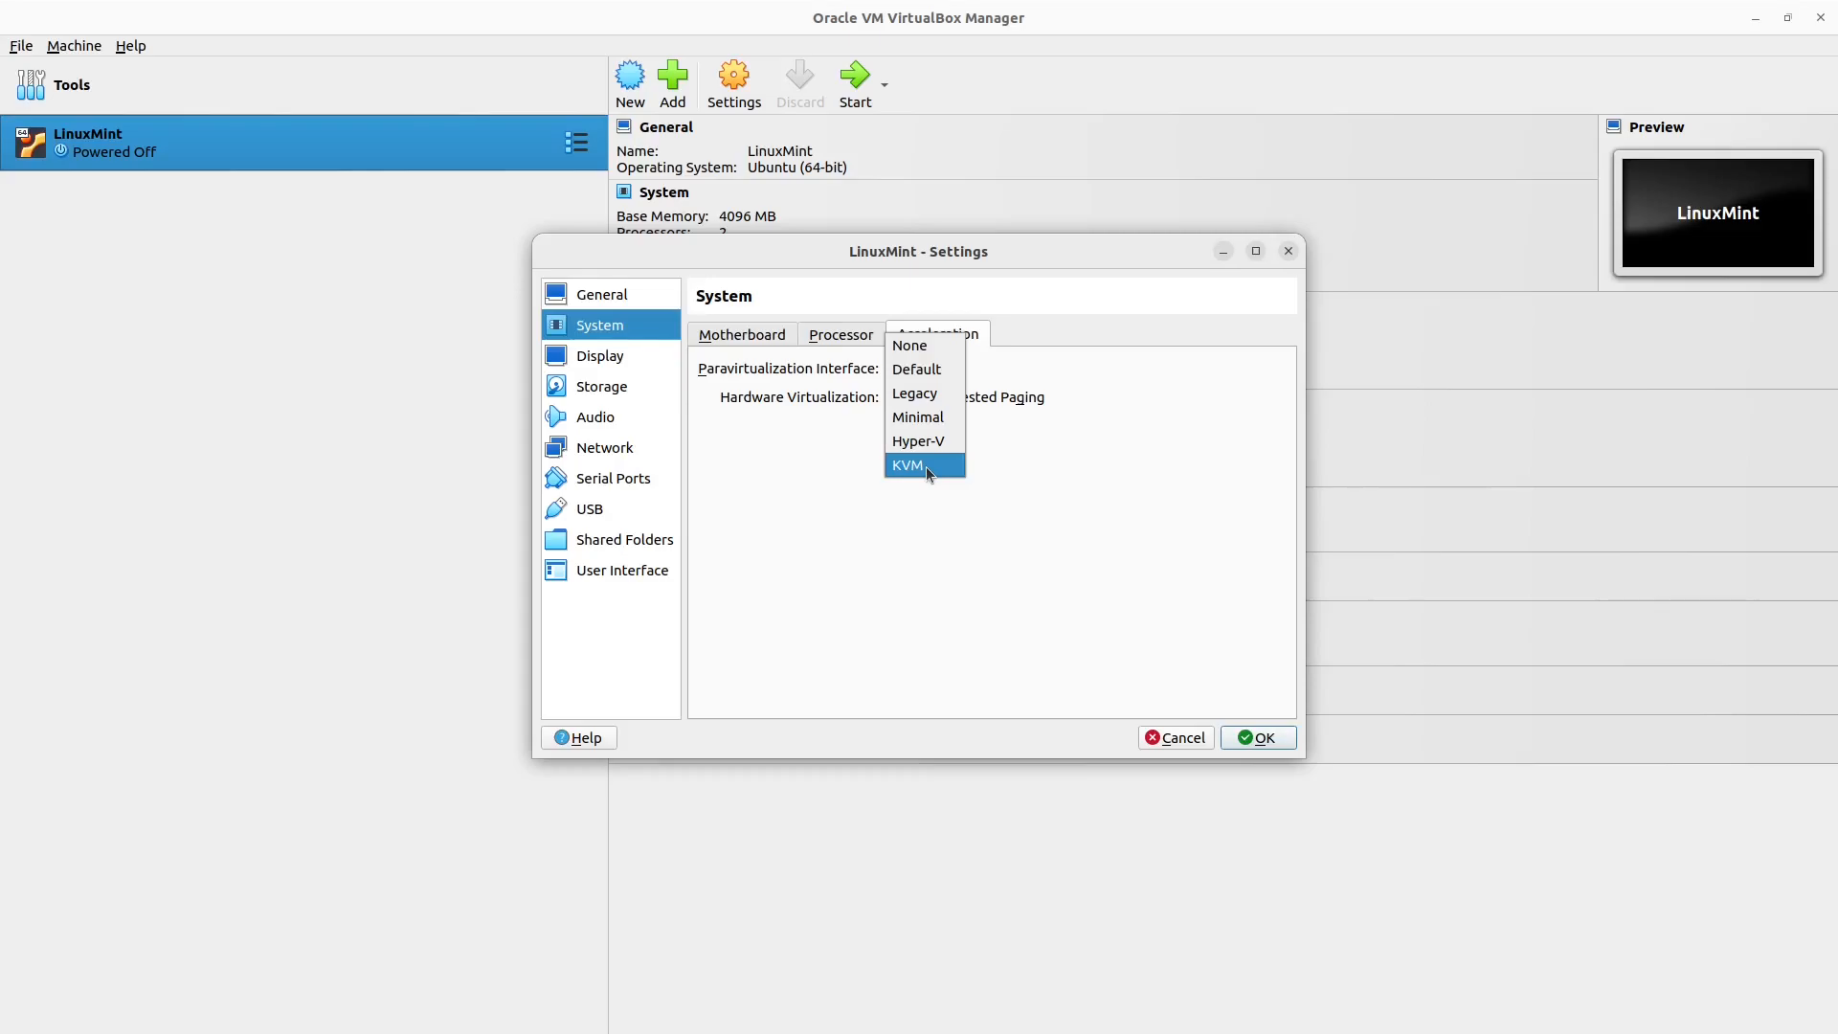
click(1013, 444)
click(744, 336)
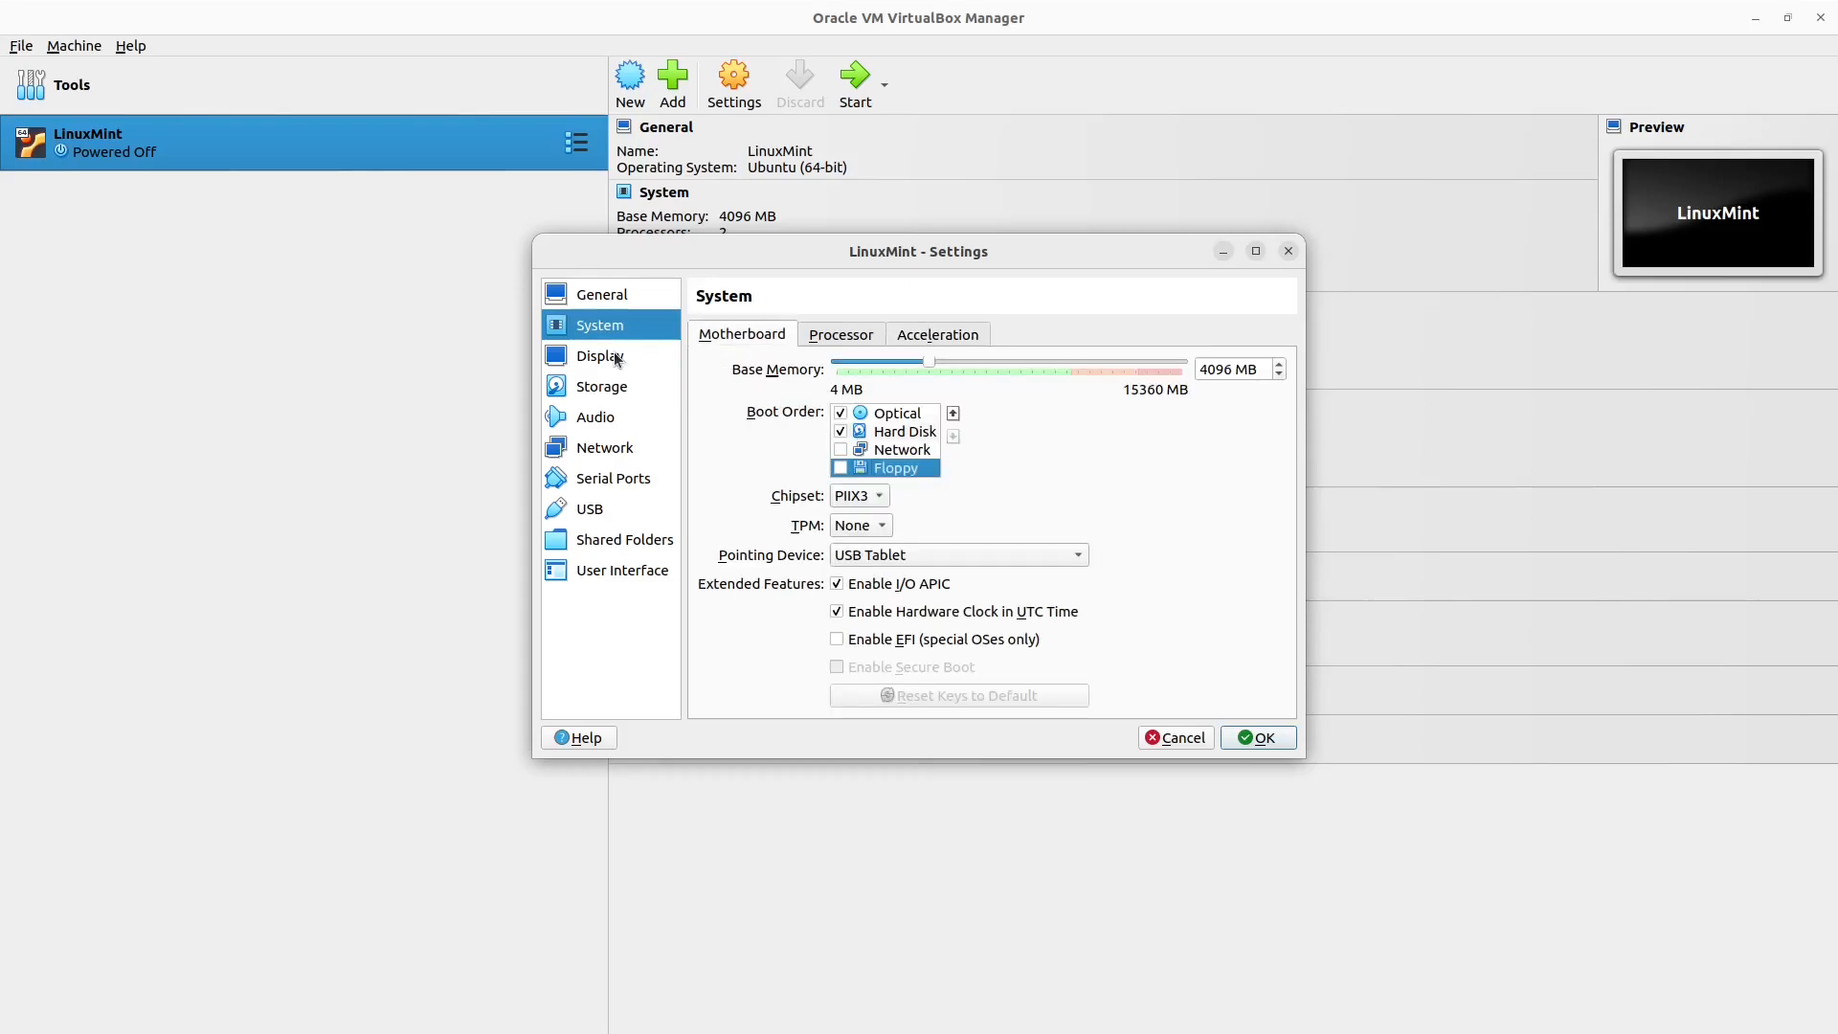
Step: Set the machine's video memory to 128 MB and enable 3D acceleration
click(617, 360)
drag(887, 361, 1194, 373)
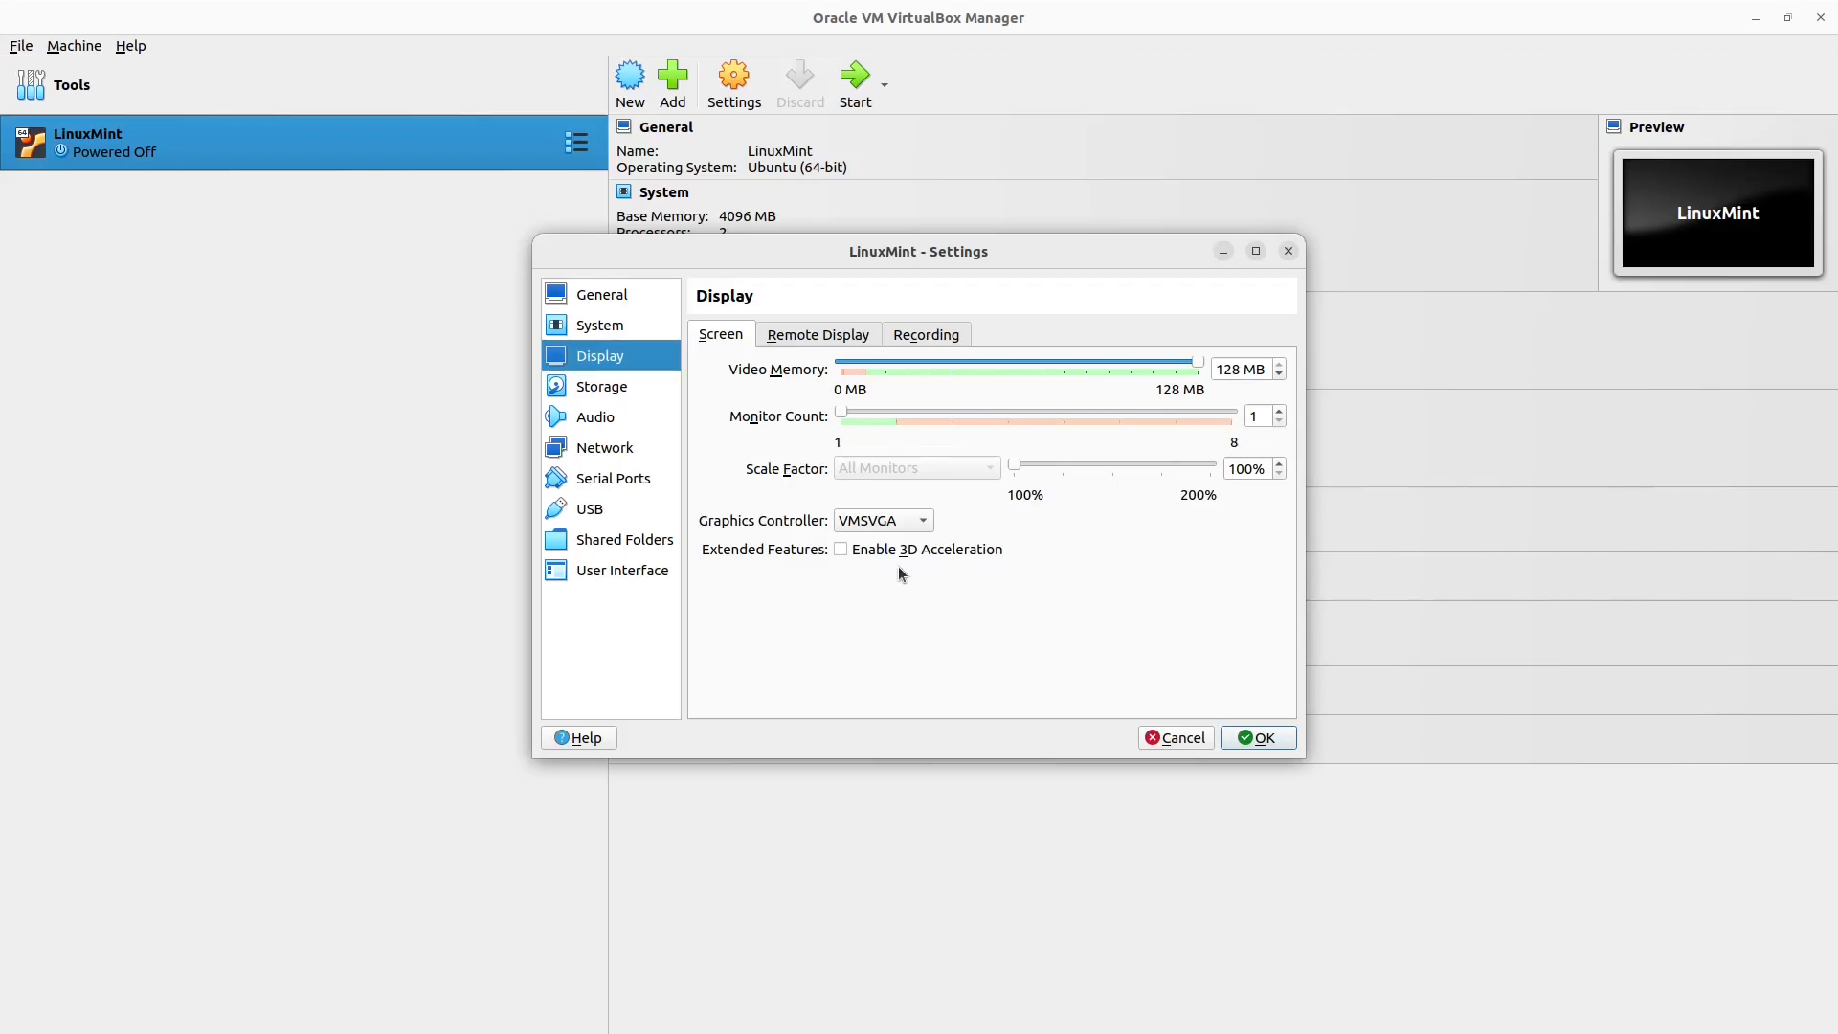
click(839, 548)
Step: Attach the disk image linuxmint-21.3-cinnamon-64bit.iso to the empty IDE optical drive
click(607, 388)
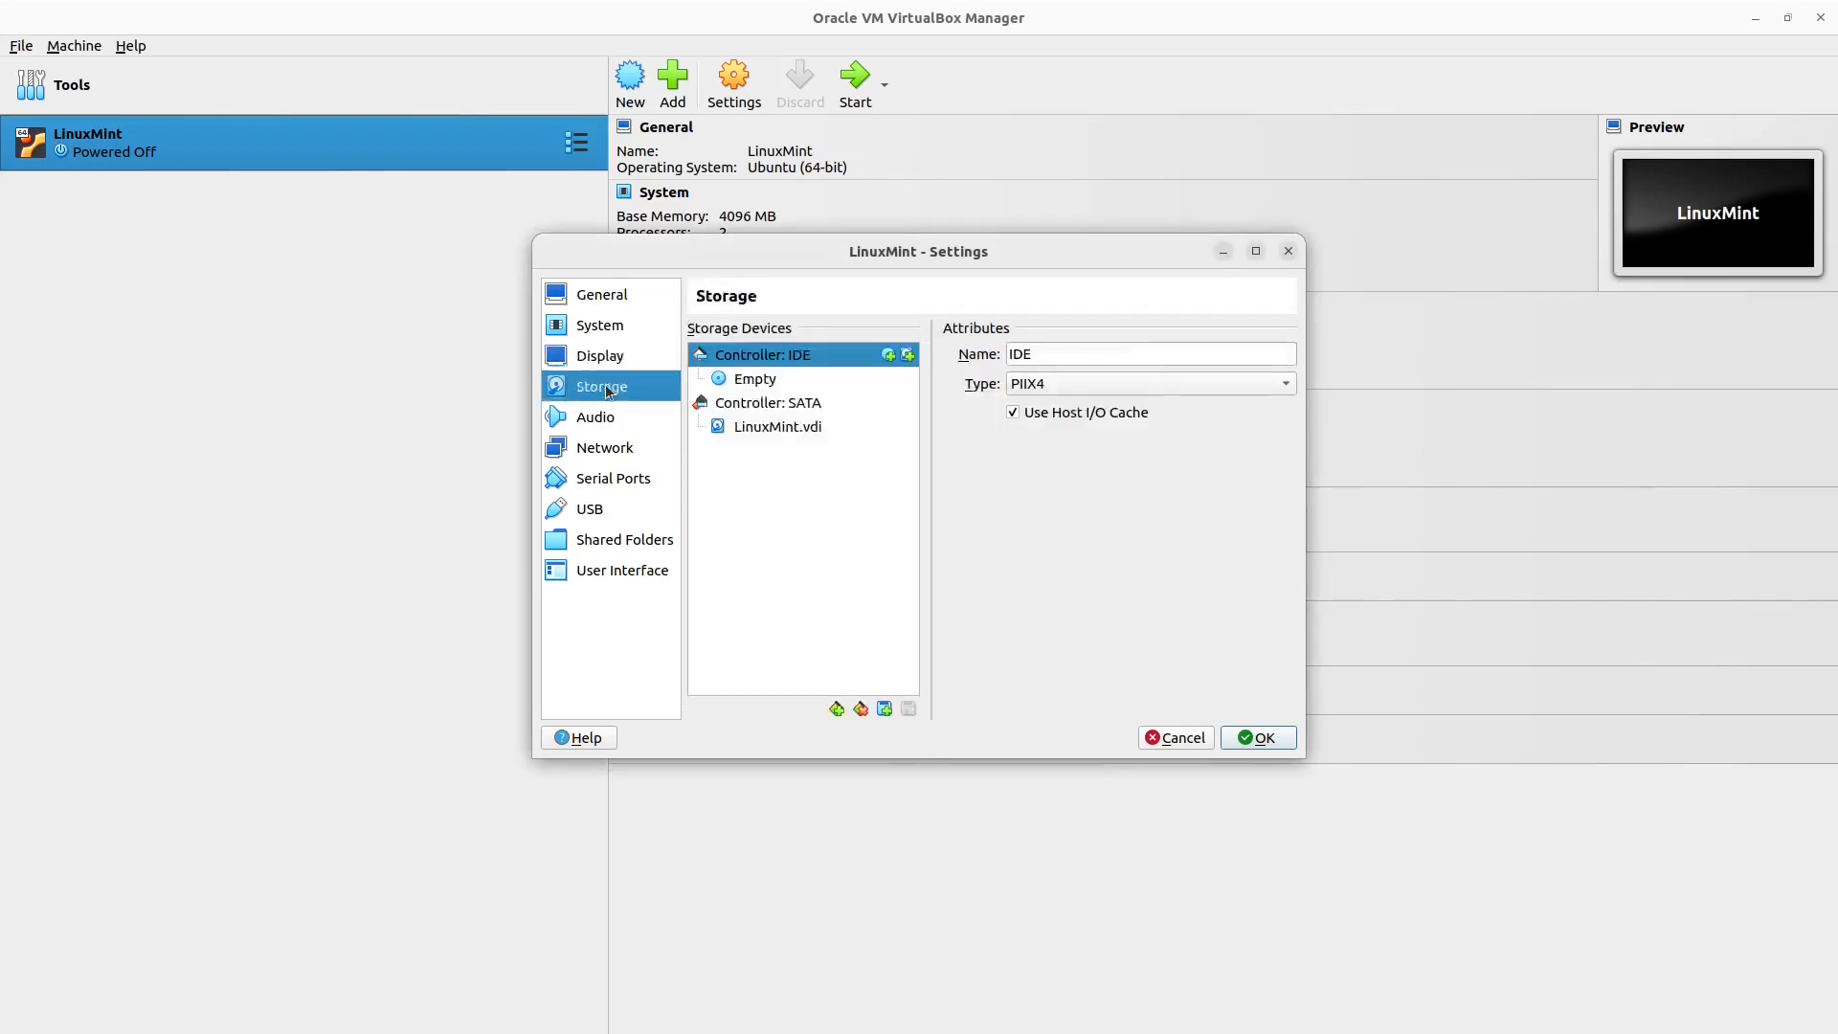
click(756, 383)
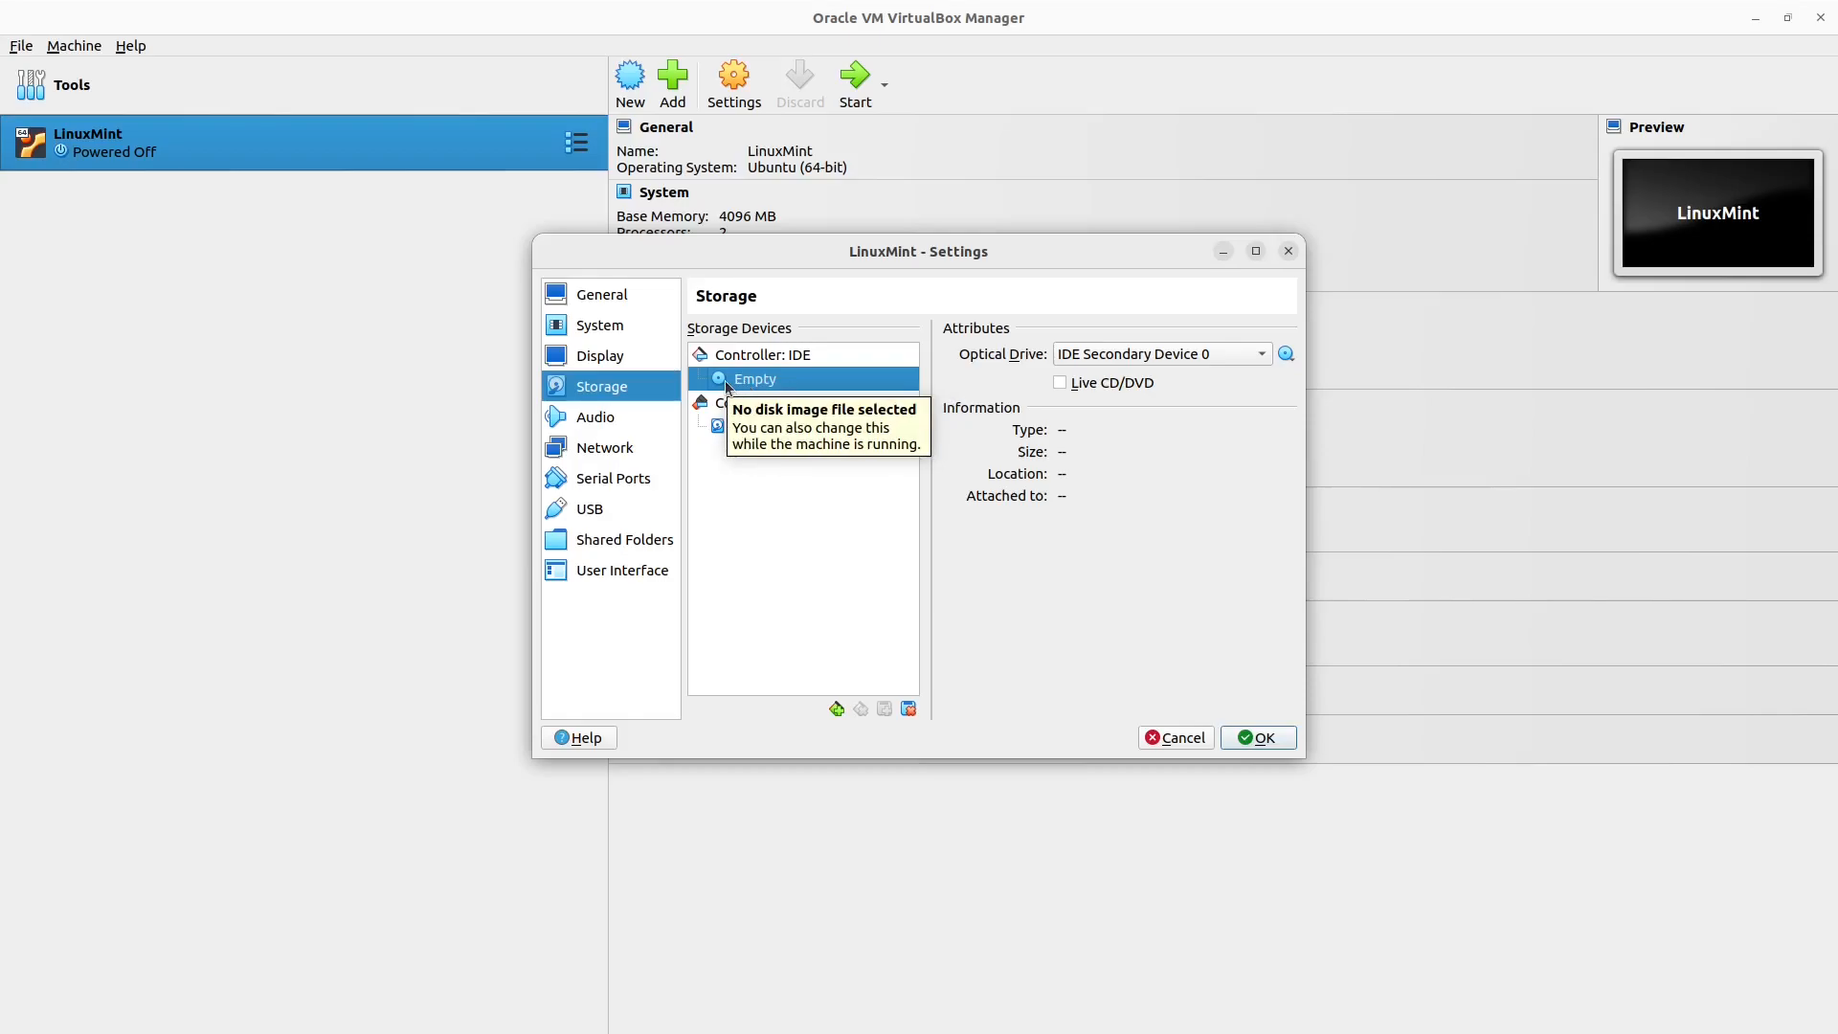
click(1286, 355)
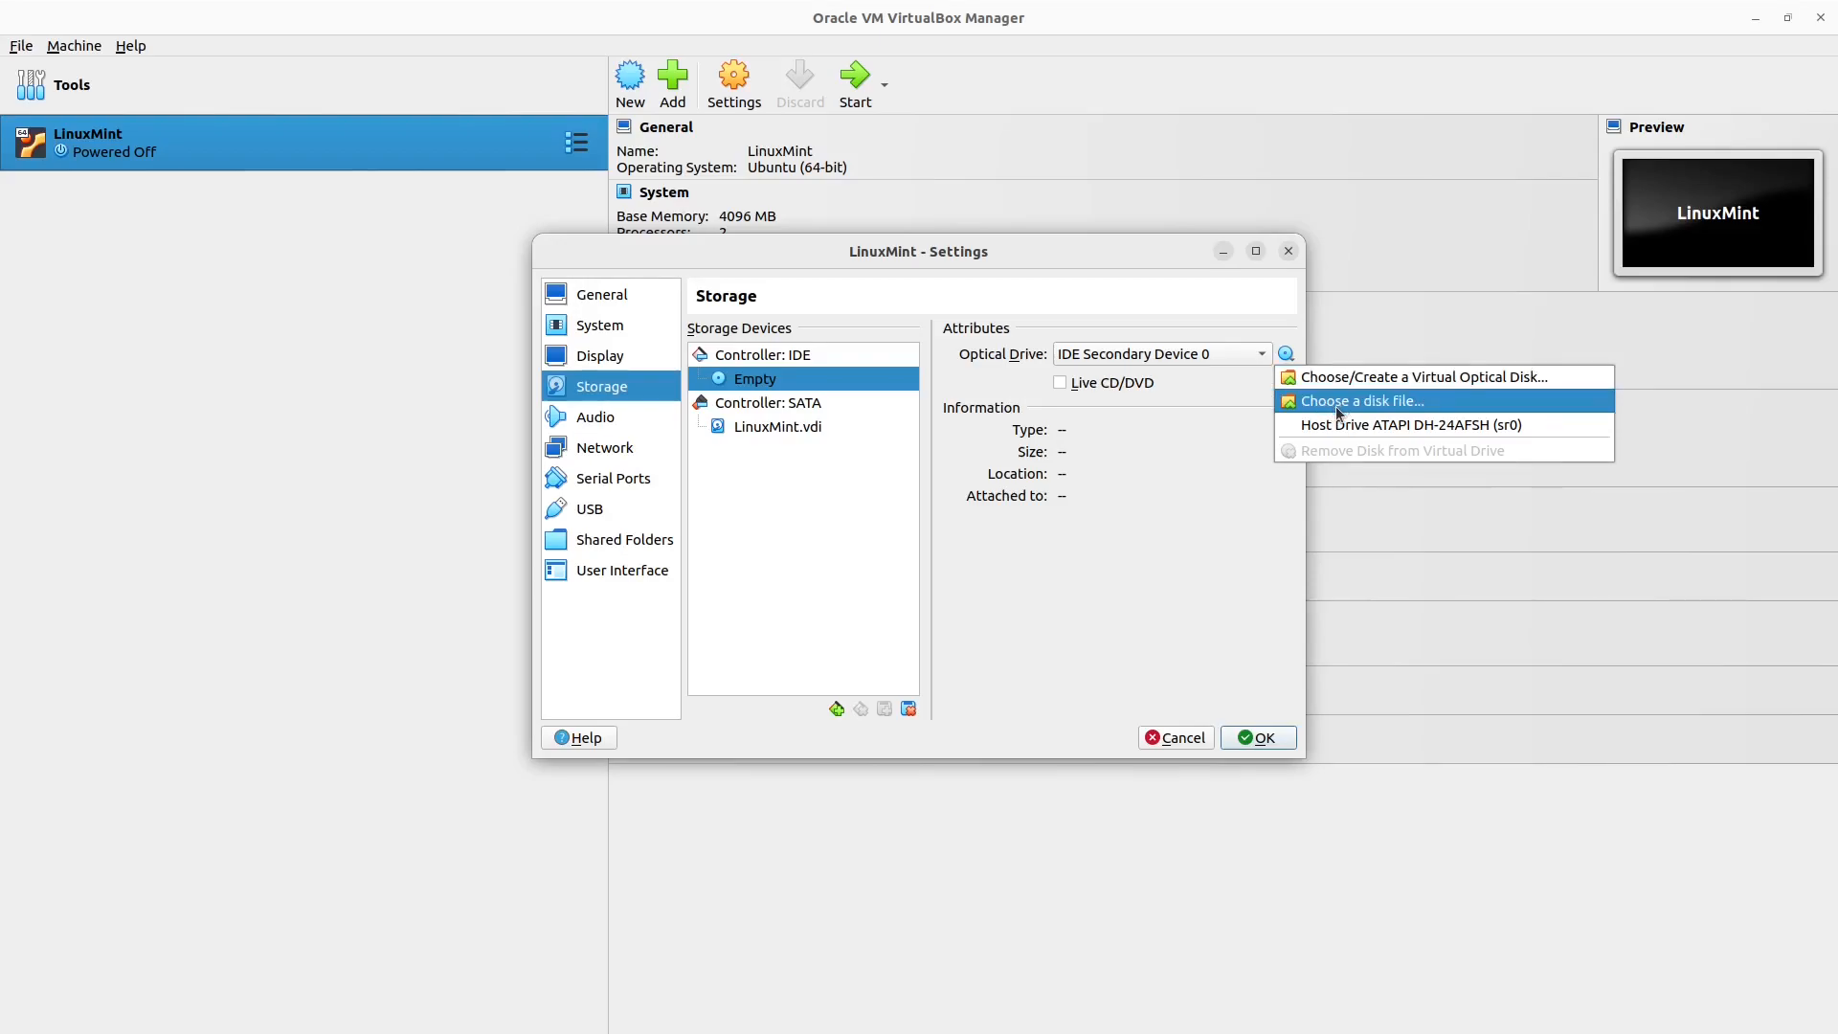
click(1400, 400)
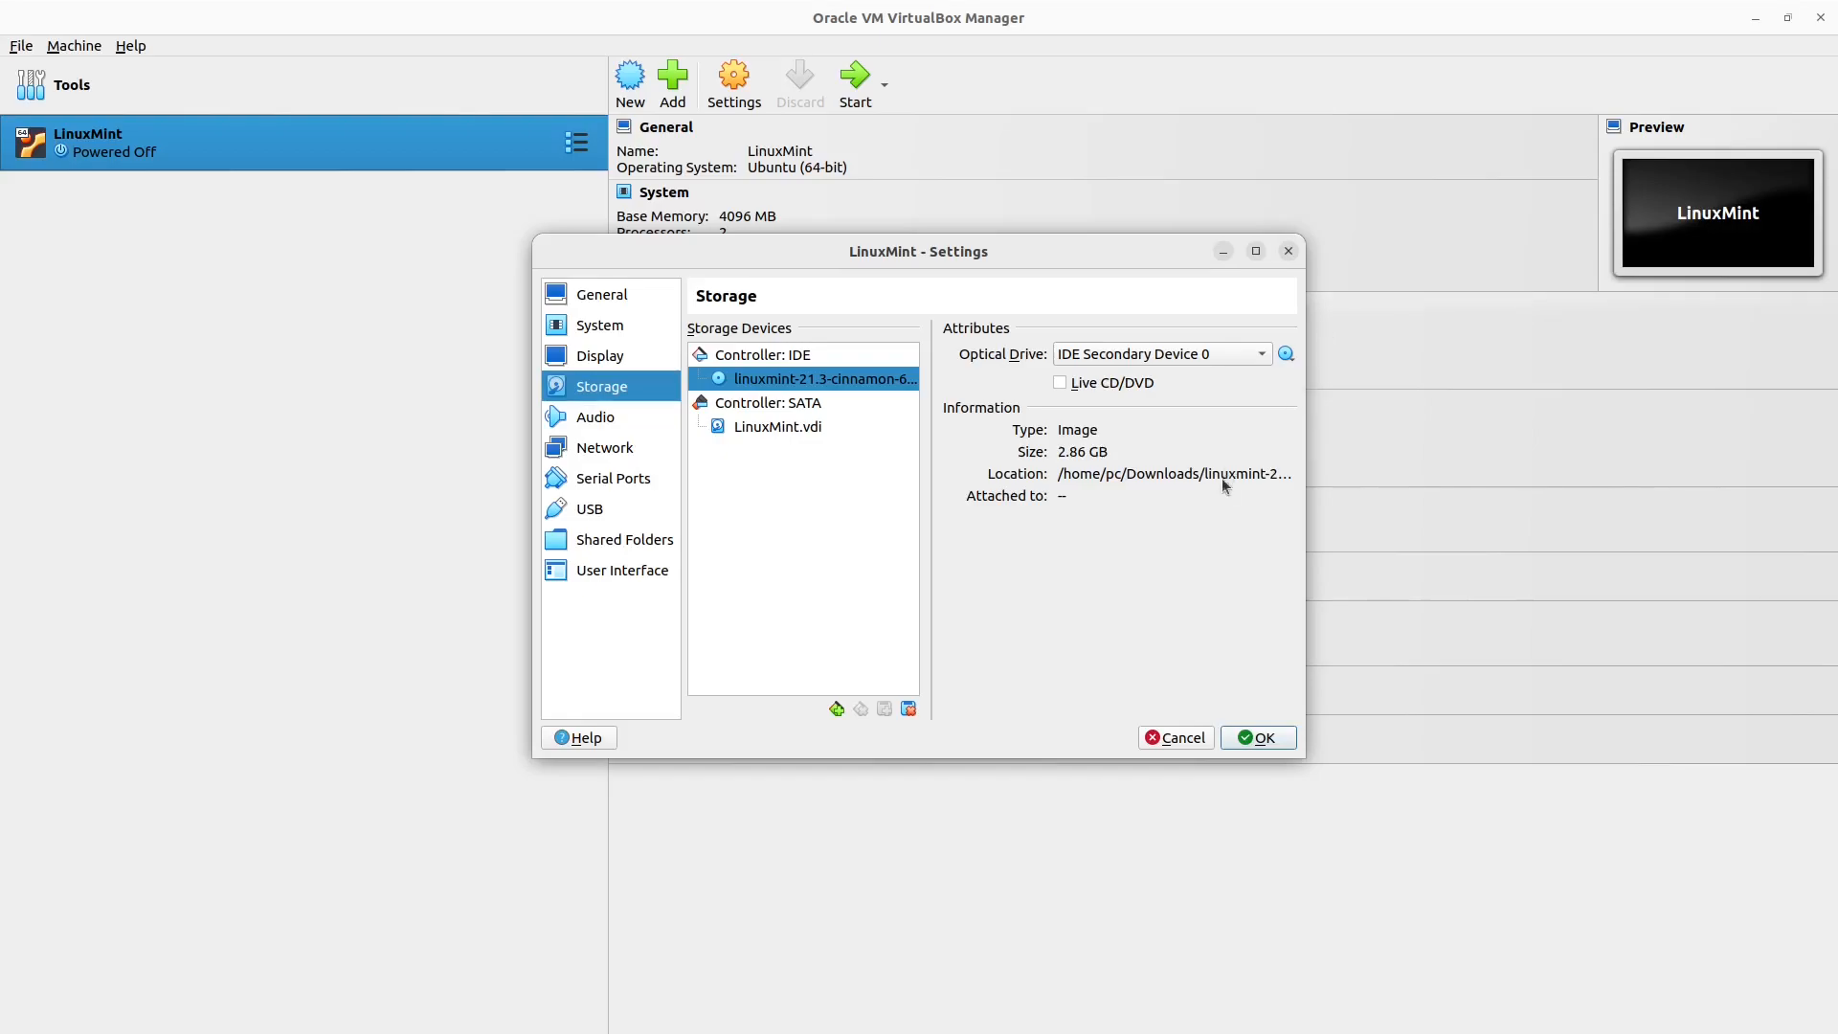
click(1222, 479)
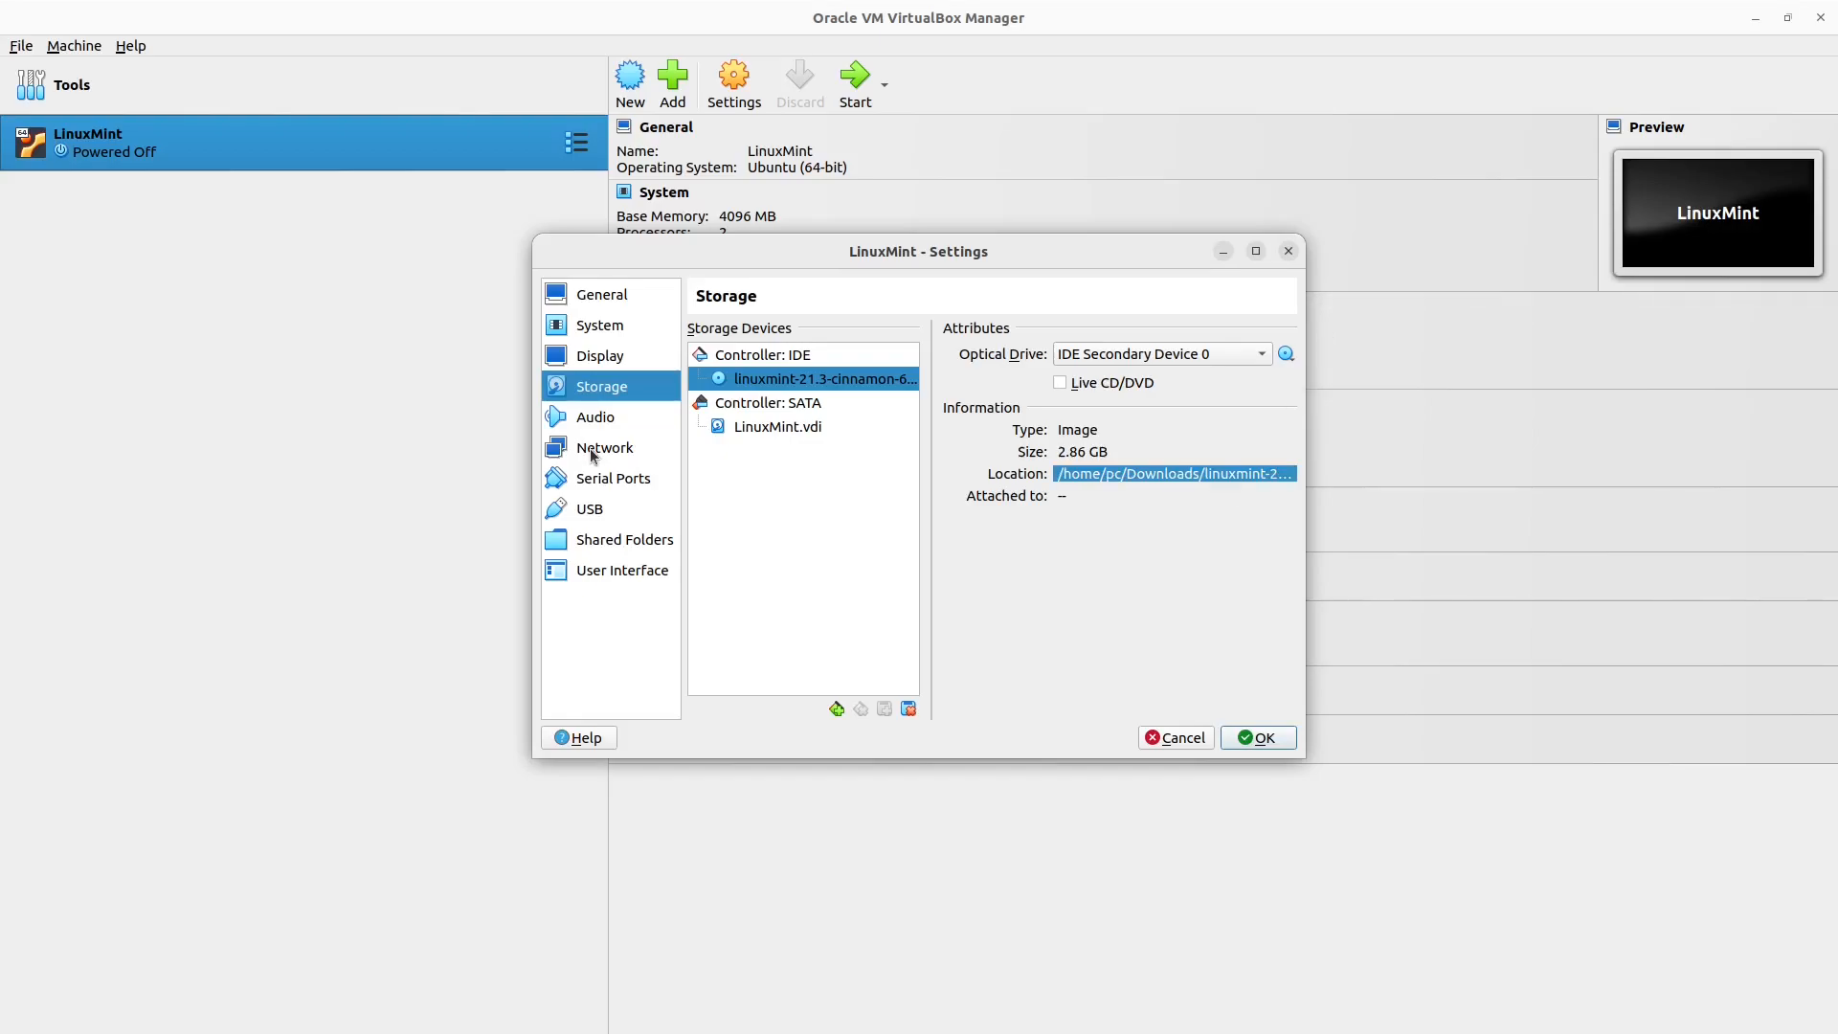
Step: Keep network Adapter 1 attached to NAT and review its advanced options
click(593, 448)
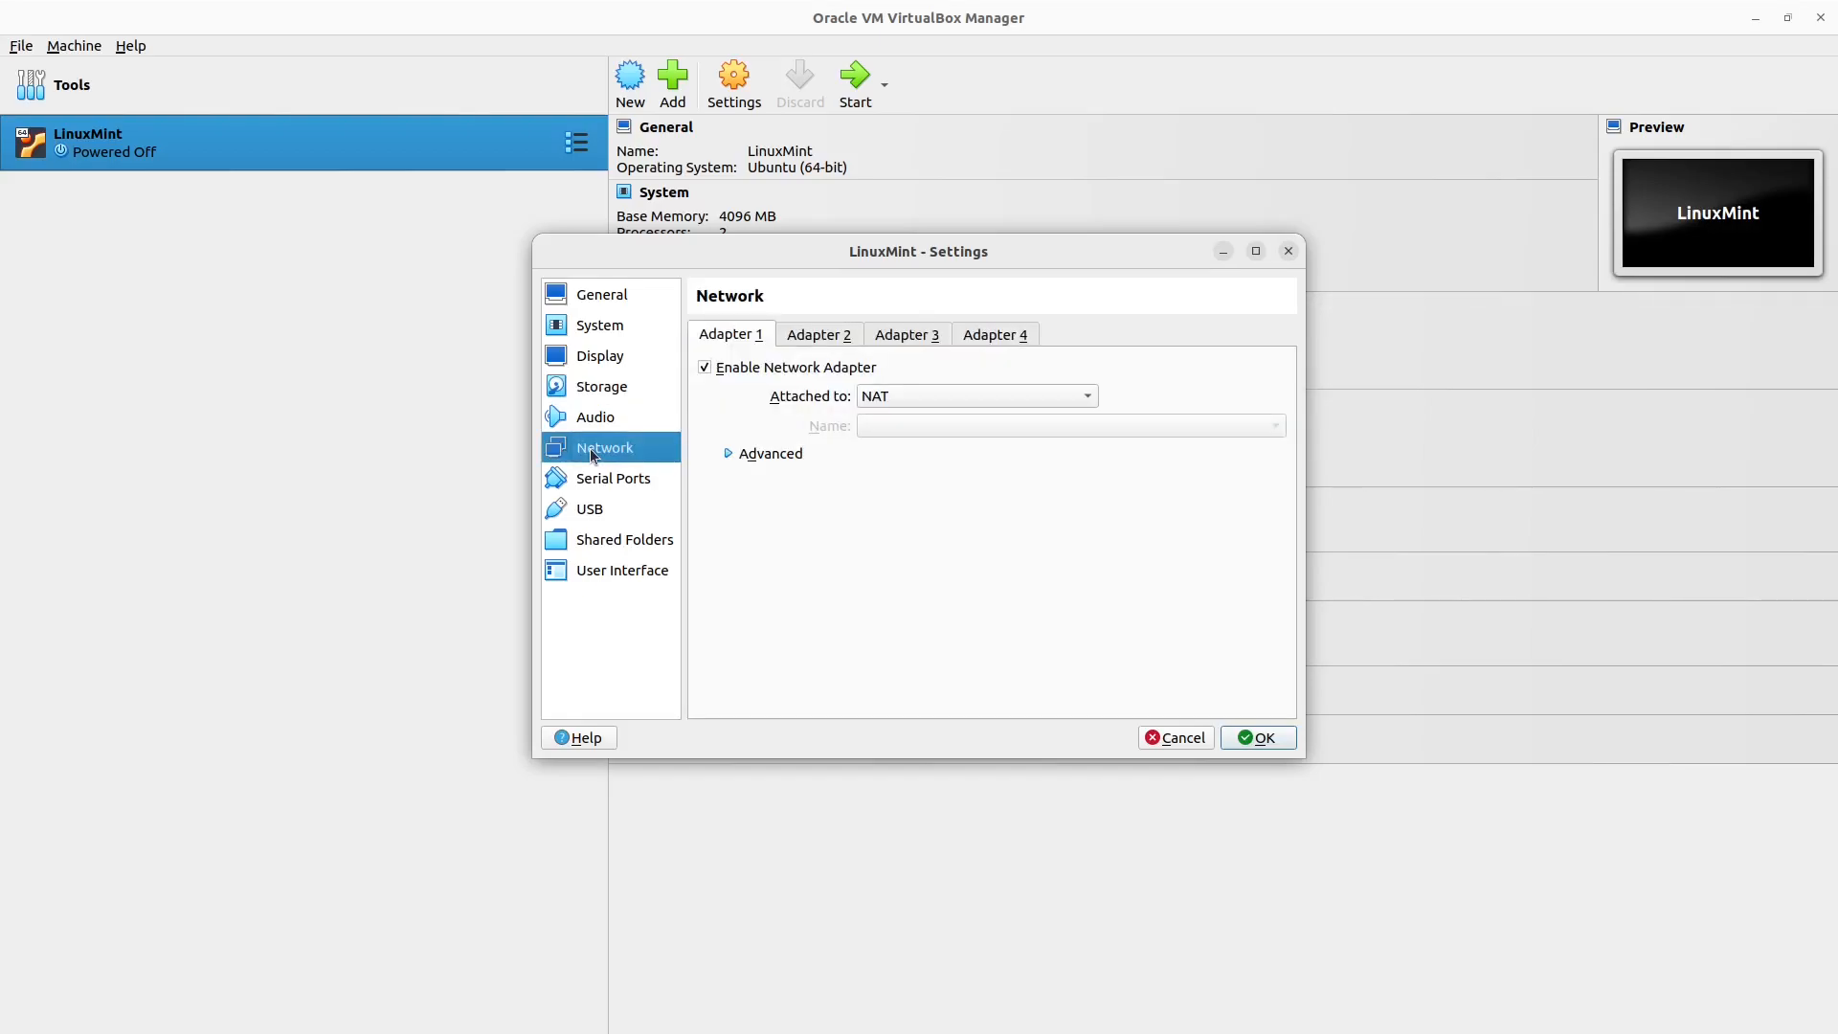
click(1088, 399)
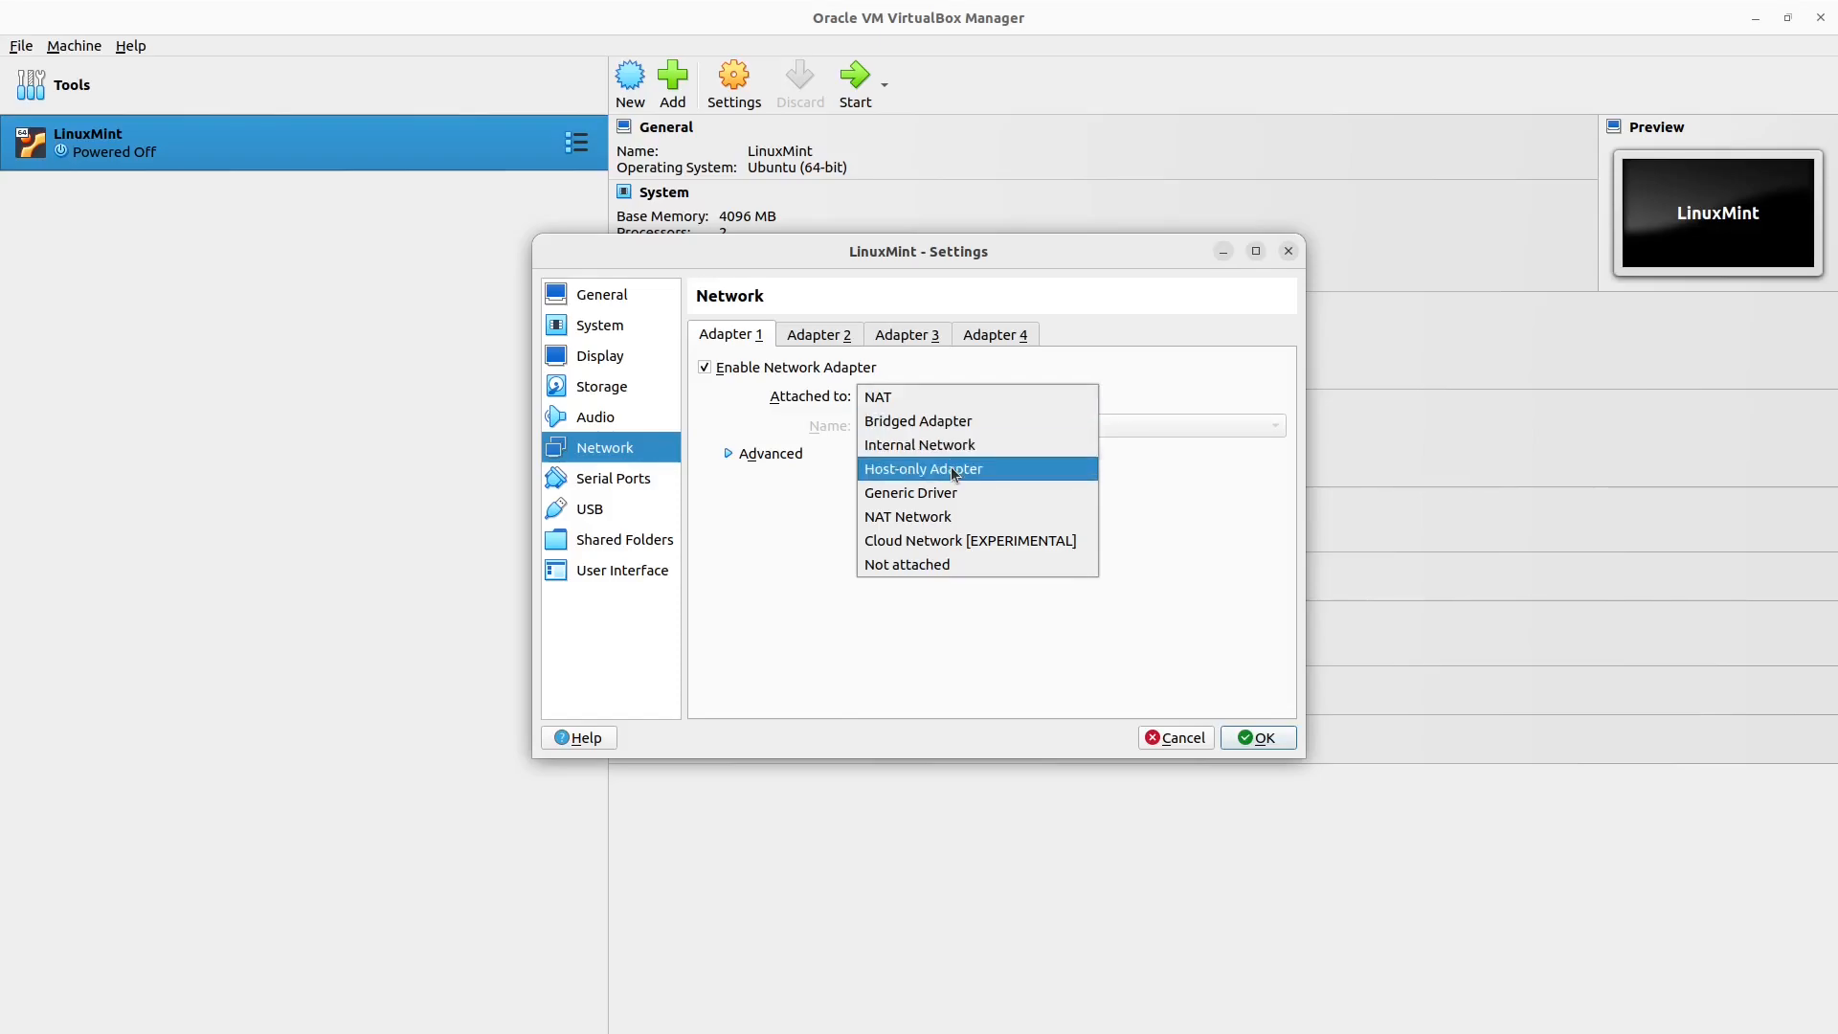
click(936, 398)
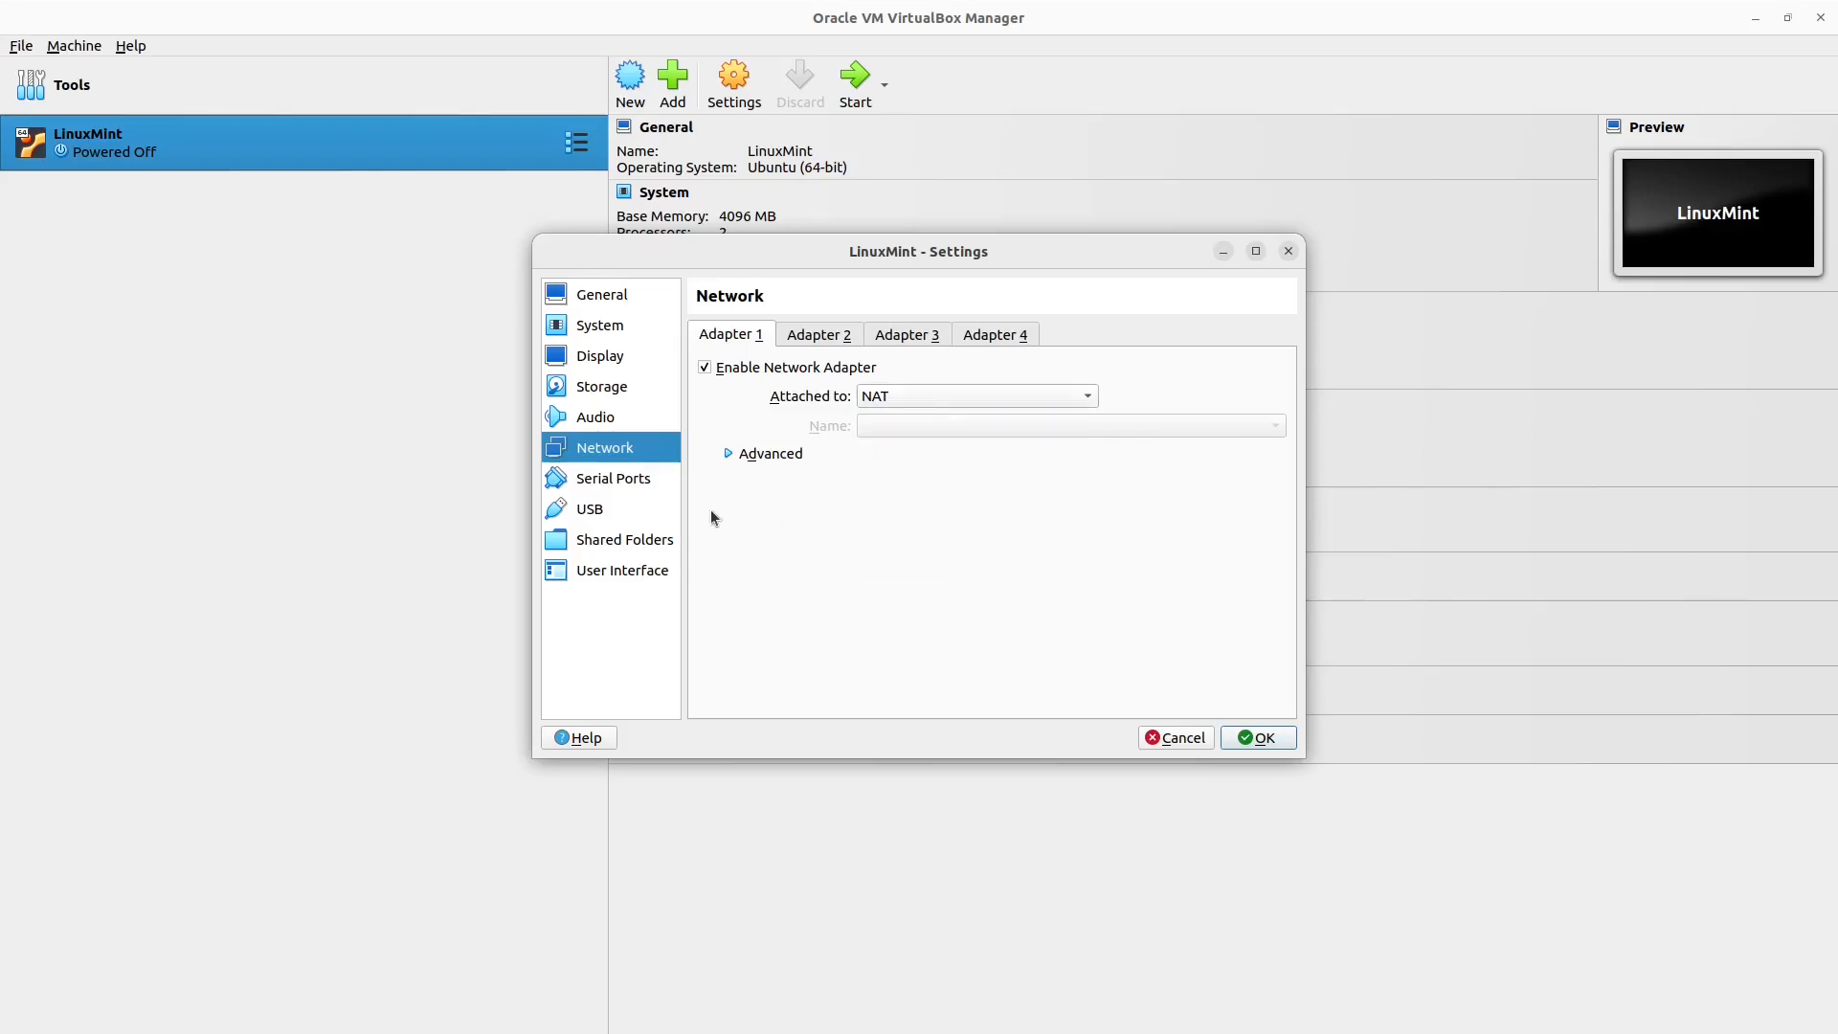
click(729, 453)
click(1278, 483)
Step: Place the mini toolbar at the top of the screen and save the machine's settings
click(618, 572)
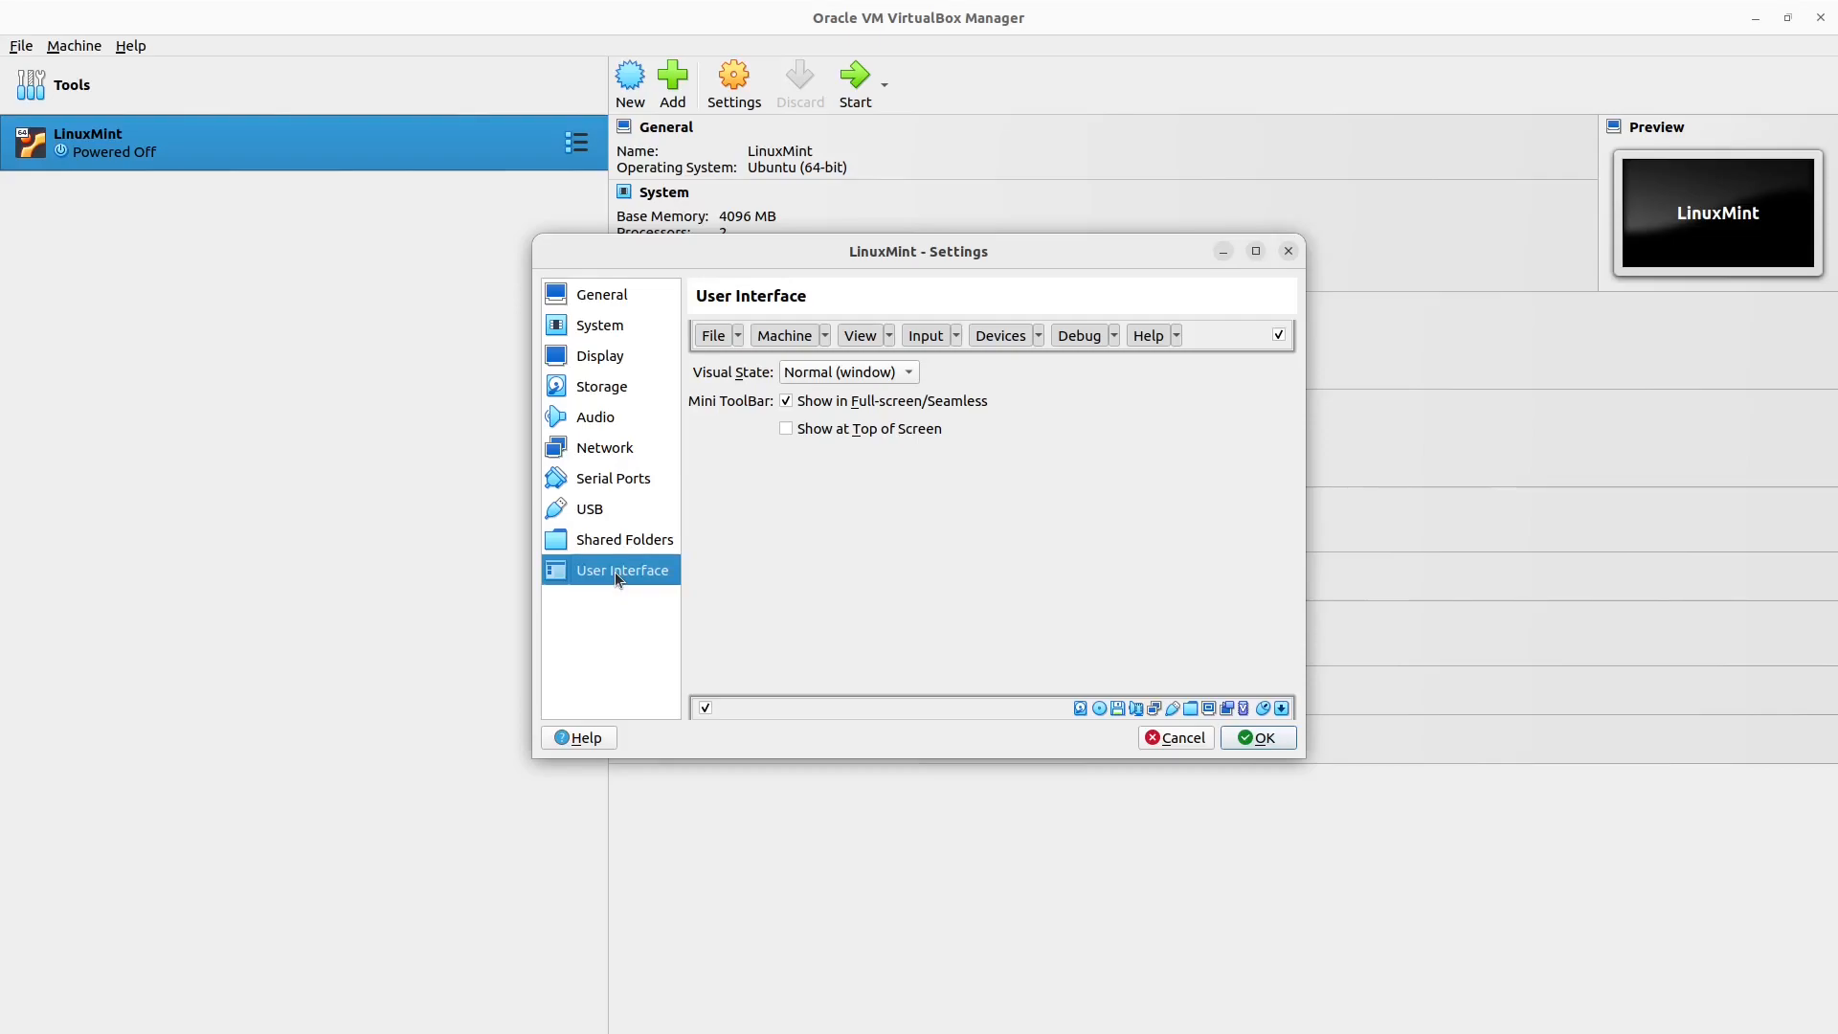
click(786, 428)
click(1262, 738)
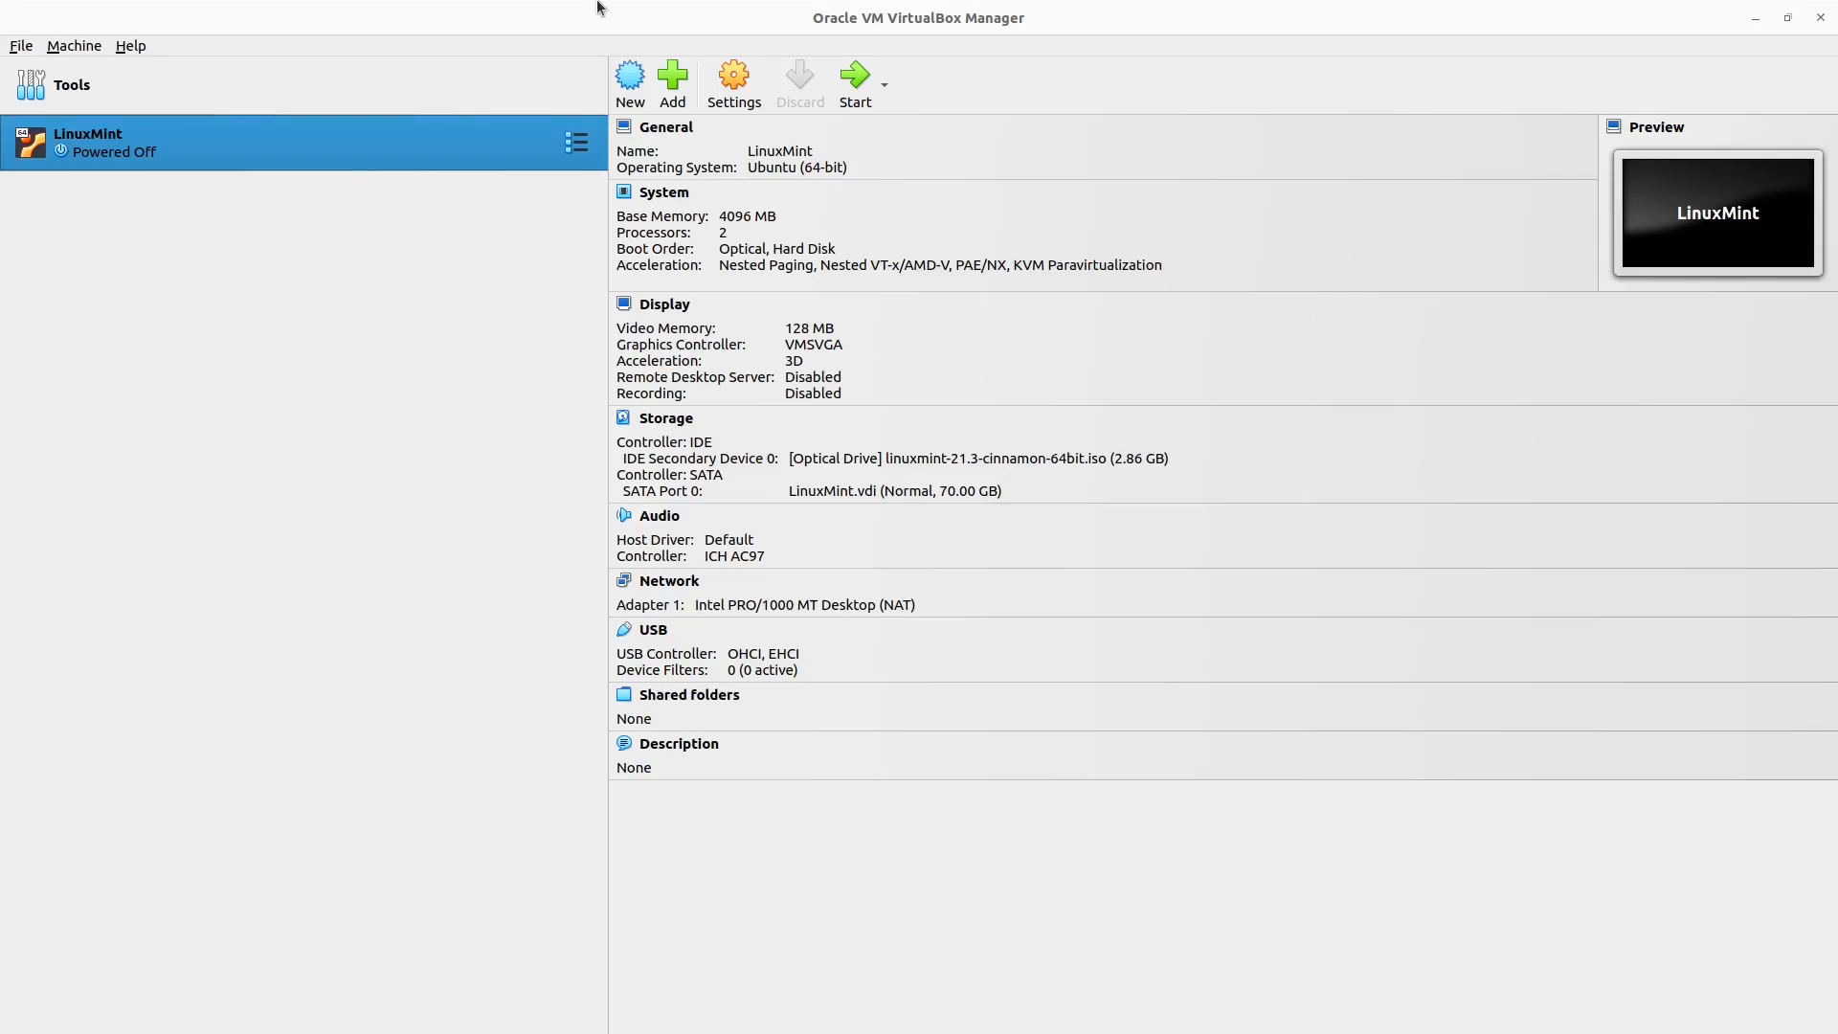
Step: Raise the LinuxMint machine's video memory to 256 MB from its details overview
click(807, 329)
drag(989, 382, 1075, 392)
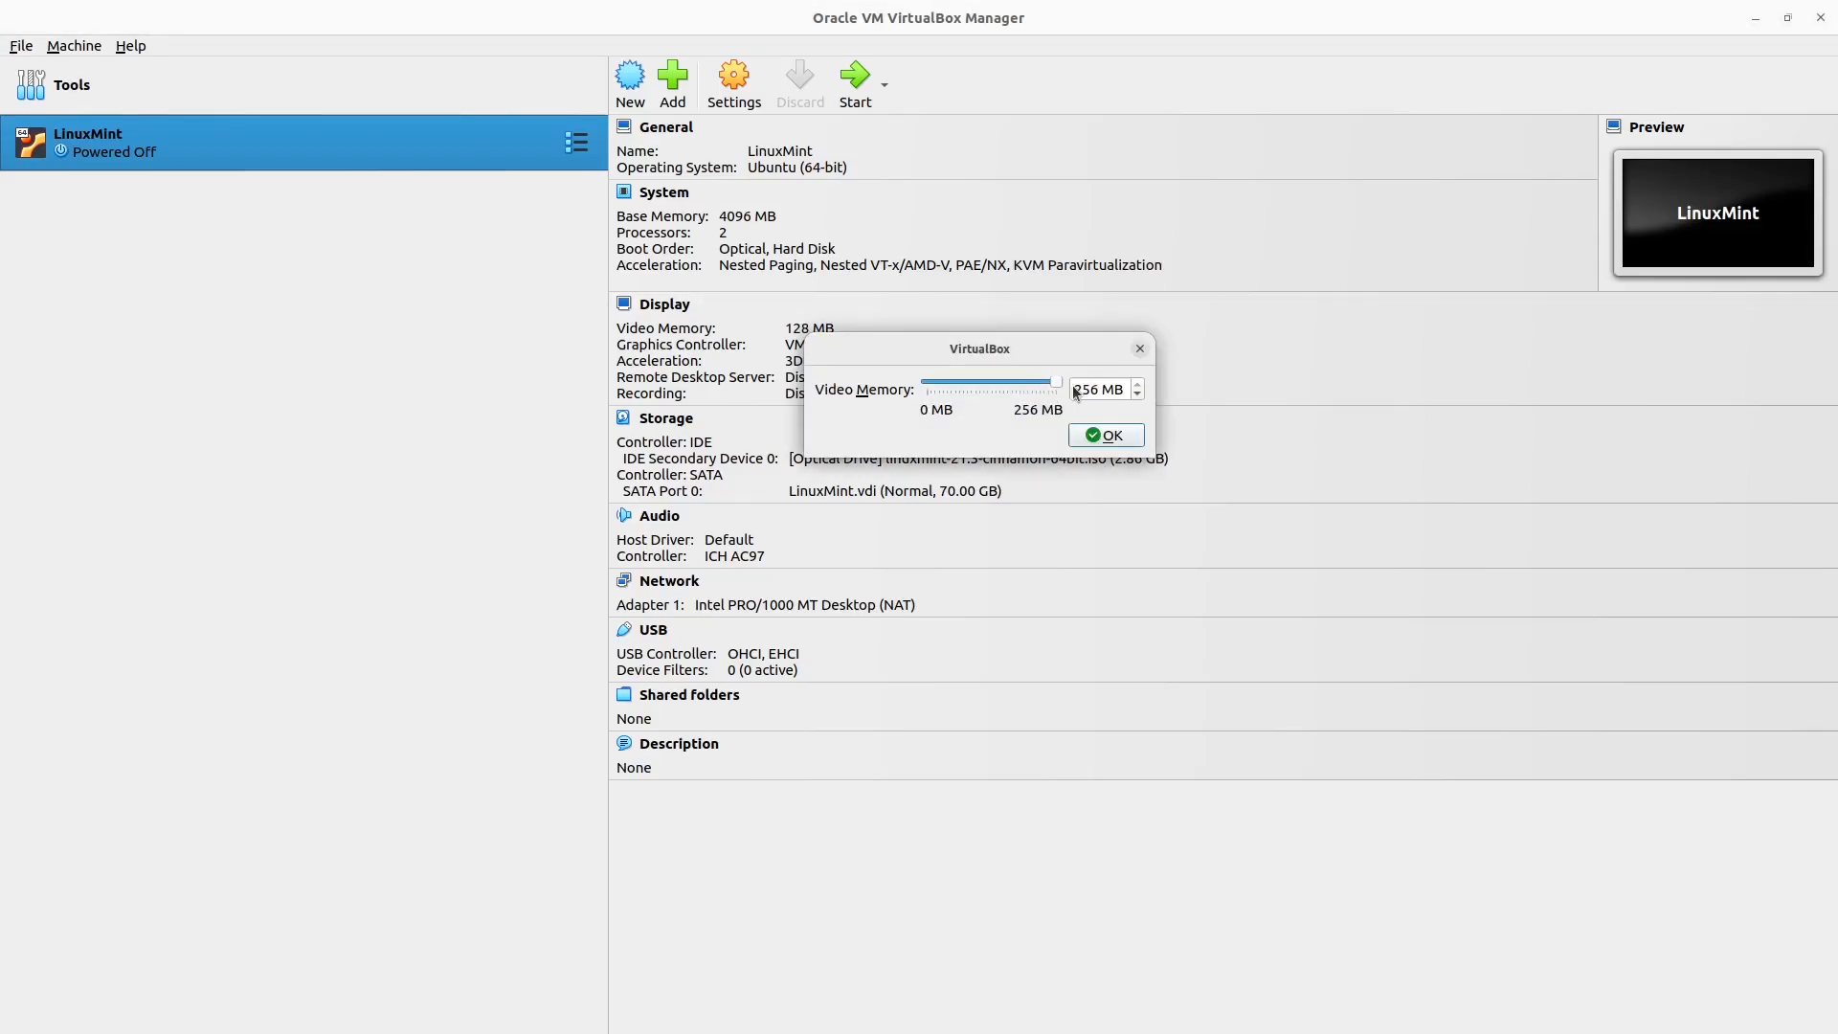
click(1110, 436)
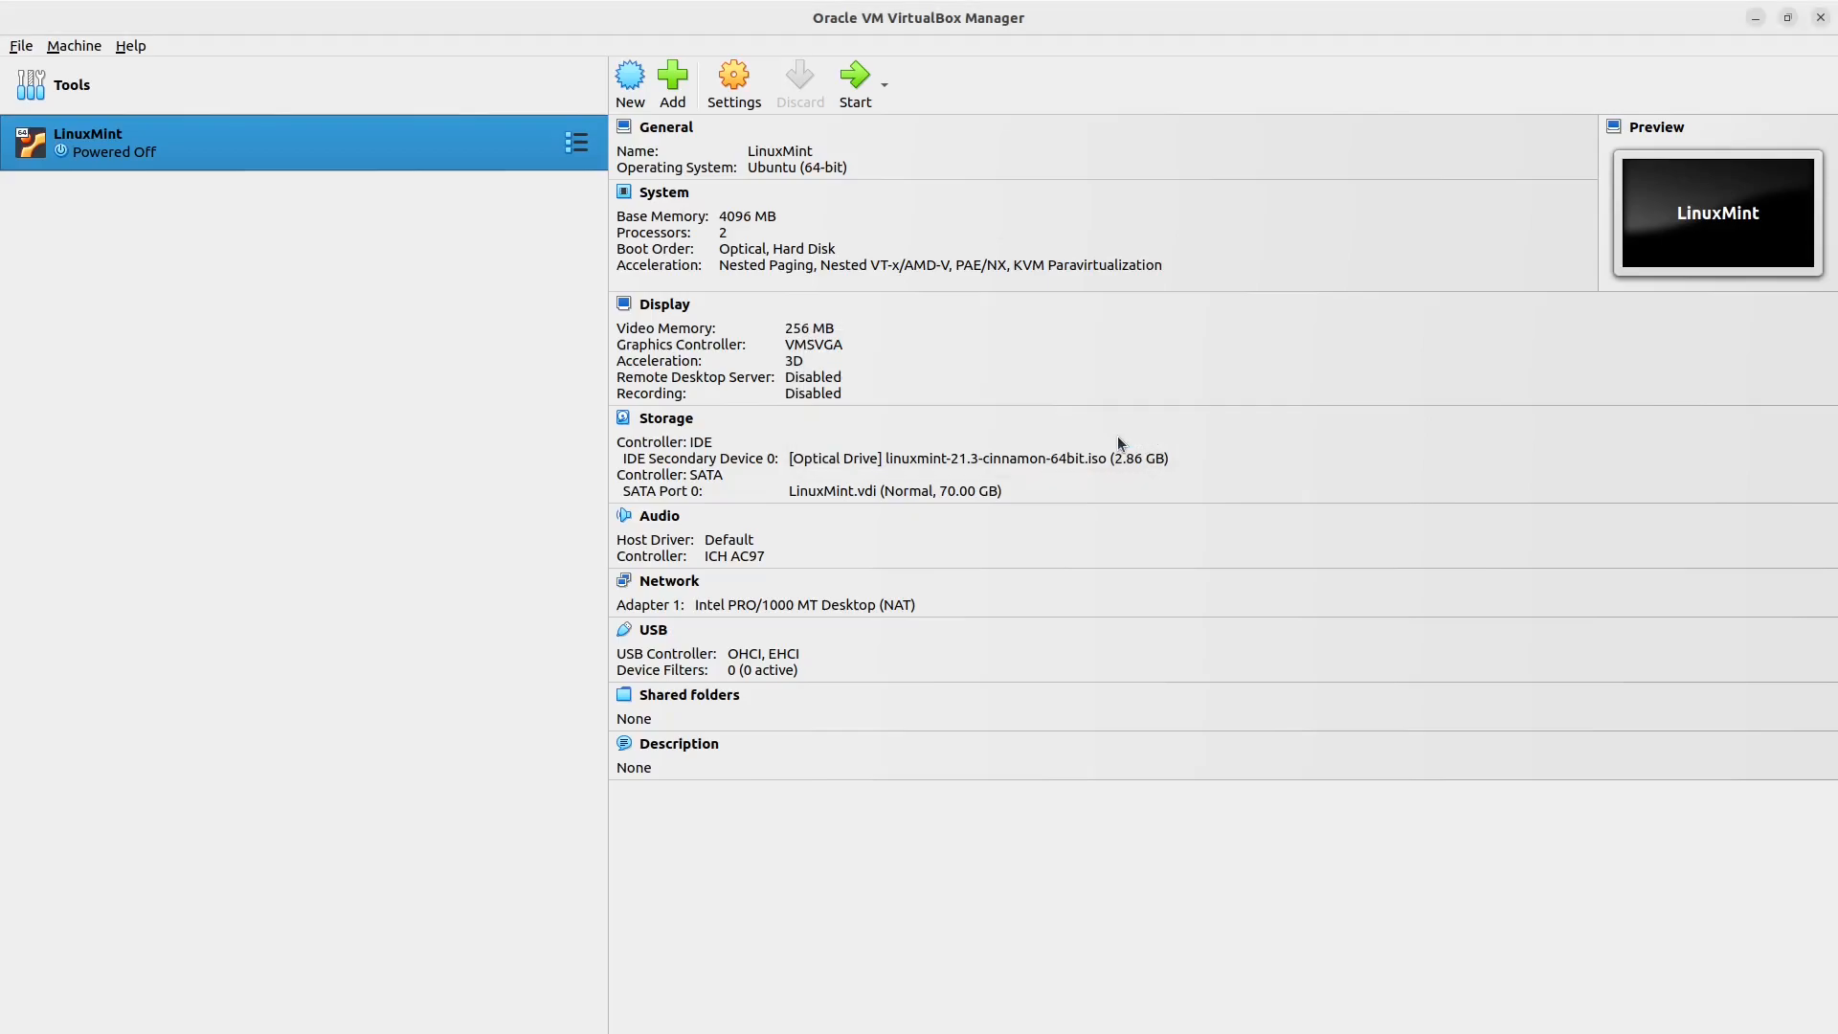
Step: Start the LinuxMint machine with a normal start and boot the Start Linux Mint entry
click(884, 88)
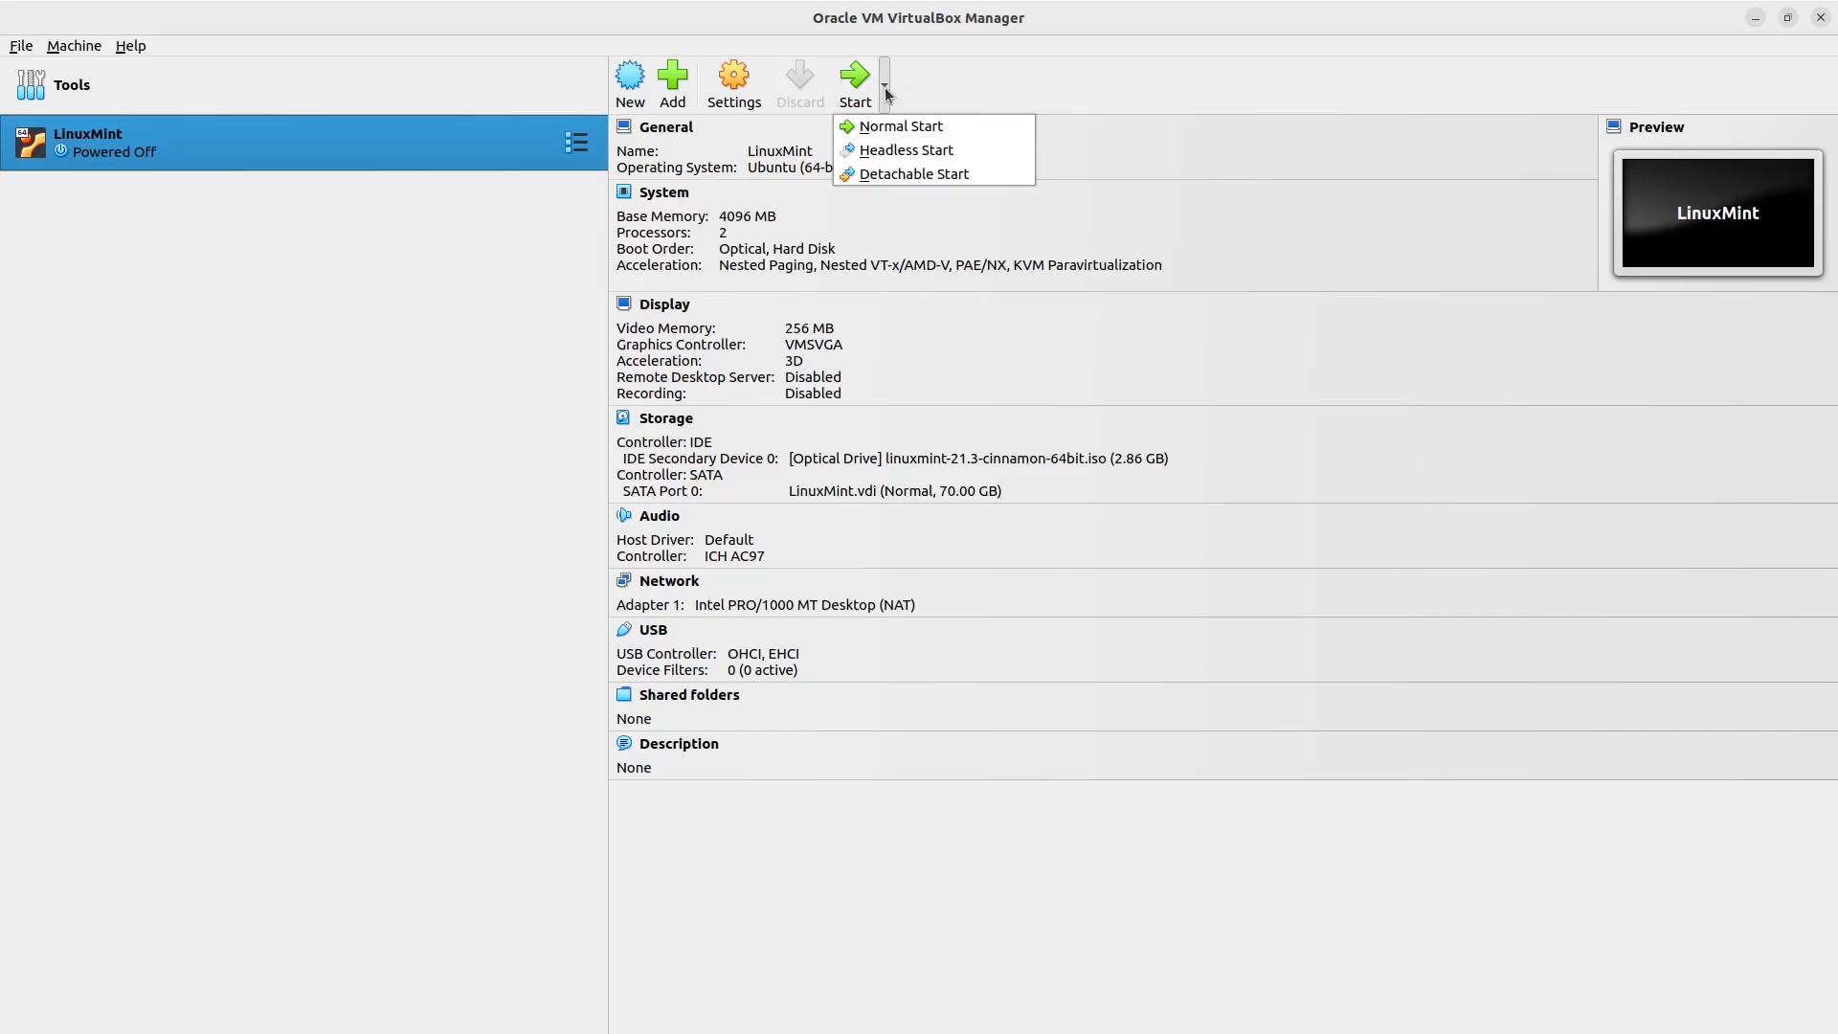
click(899, 127)
click(1183, 65)
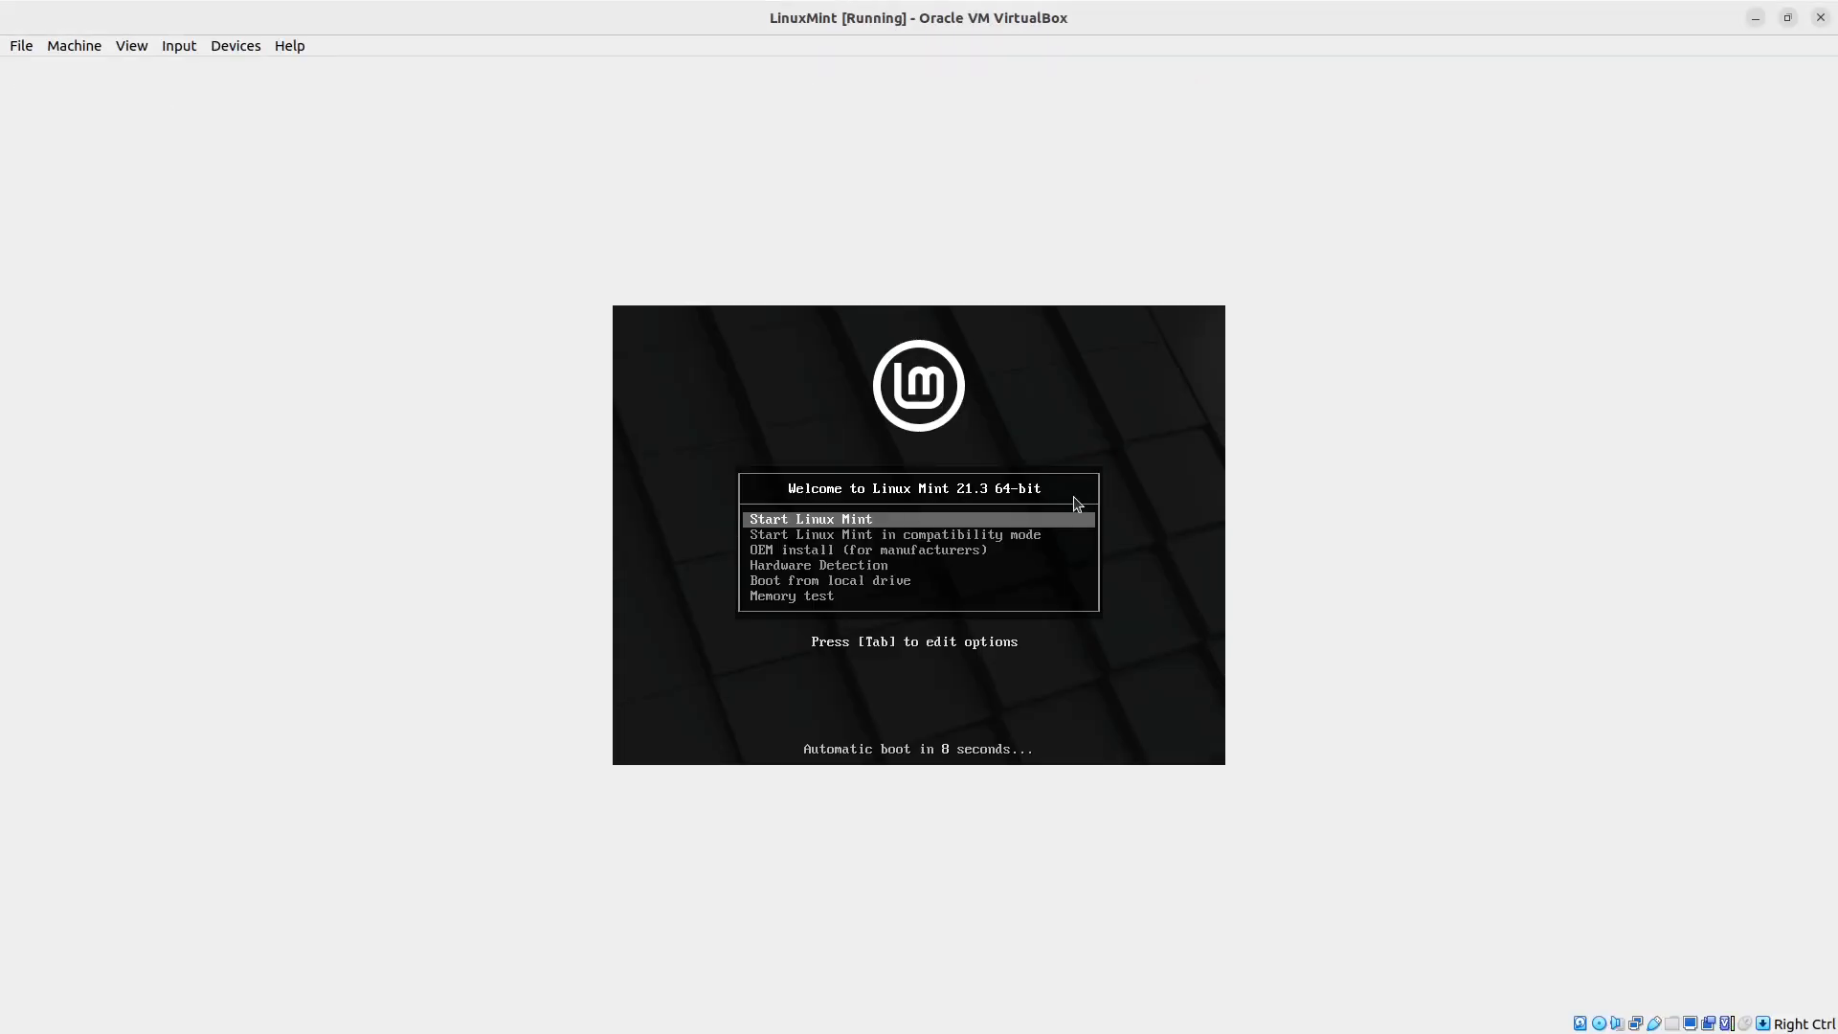
key(Down)
key(Up)
key(Return)
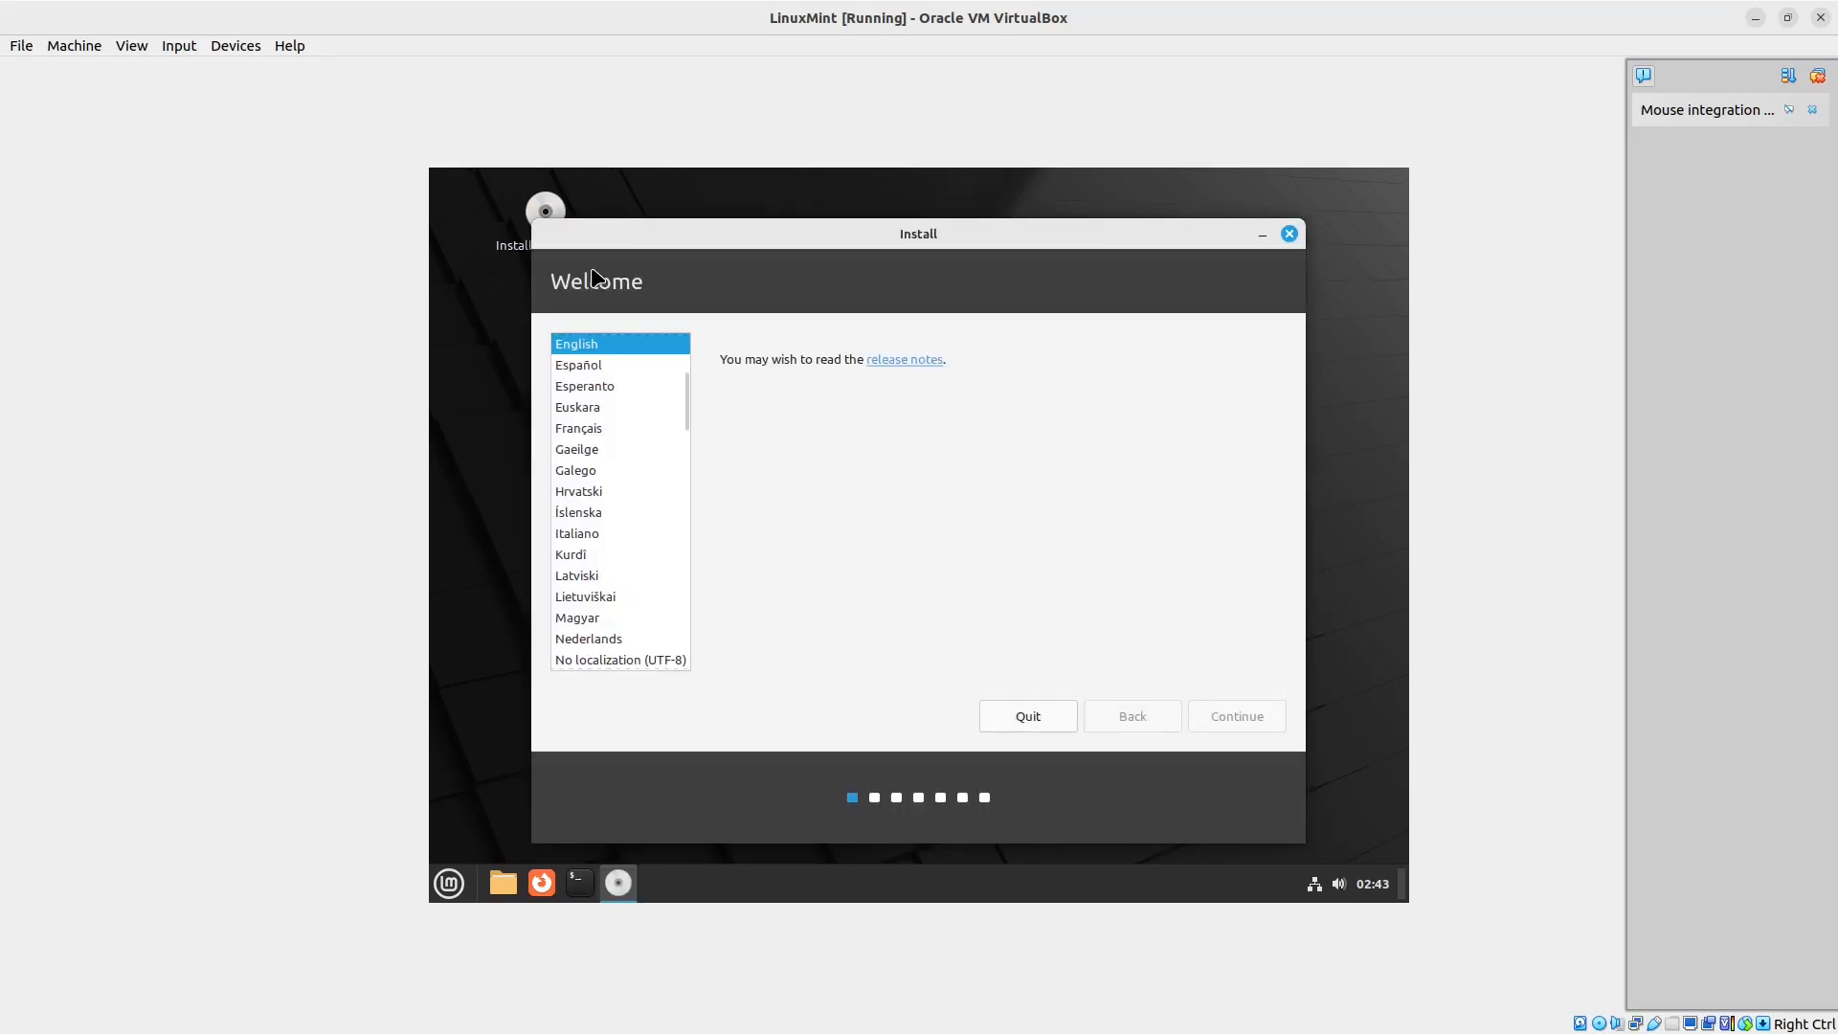
Step: Set up the Linux Mint installer with English, the English (US) keyboard layout and multimedia codecs
click(1236, 716)
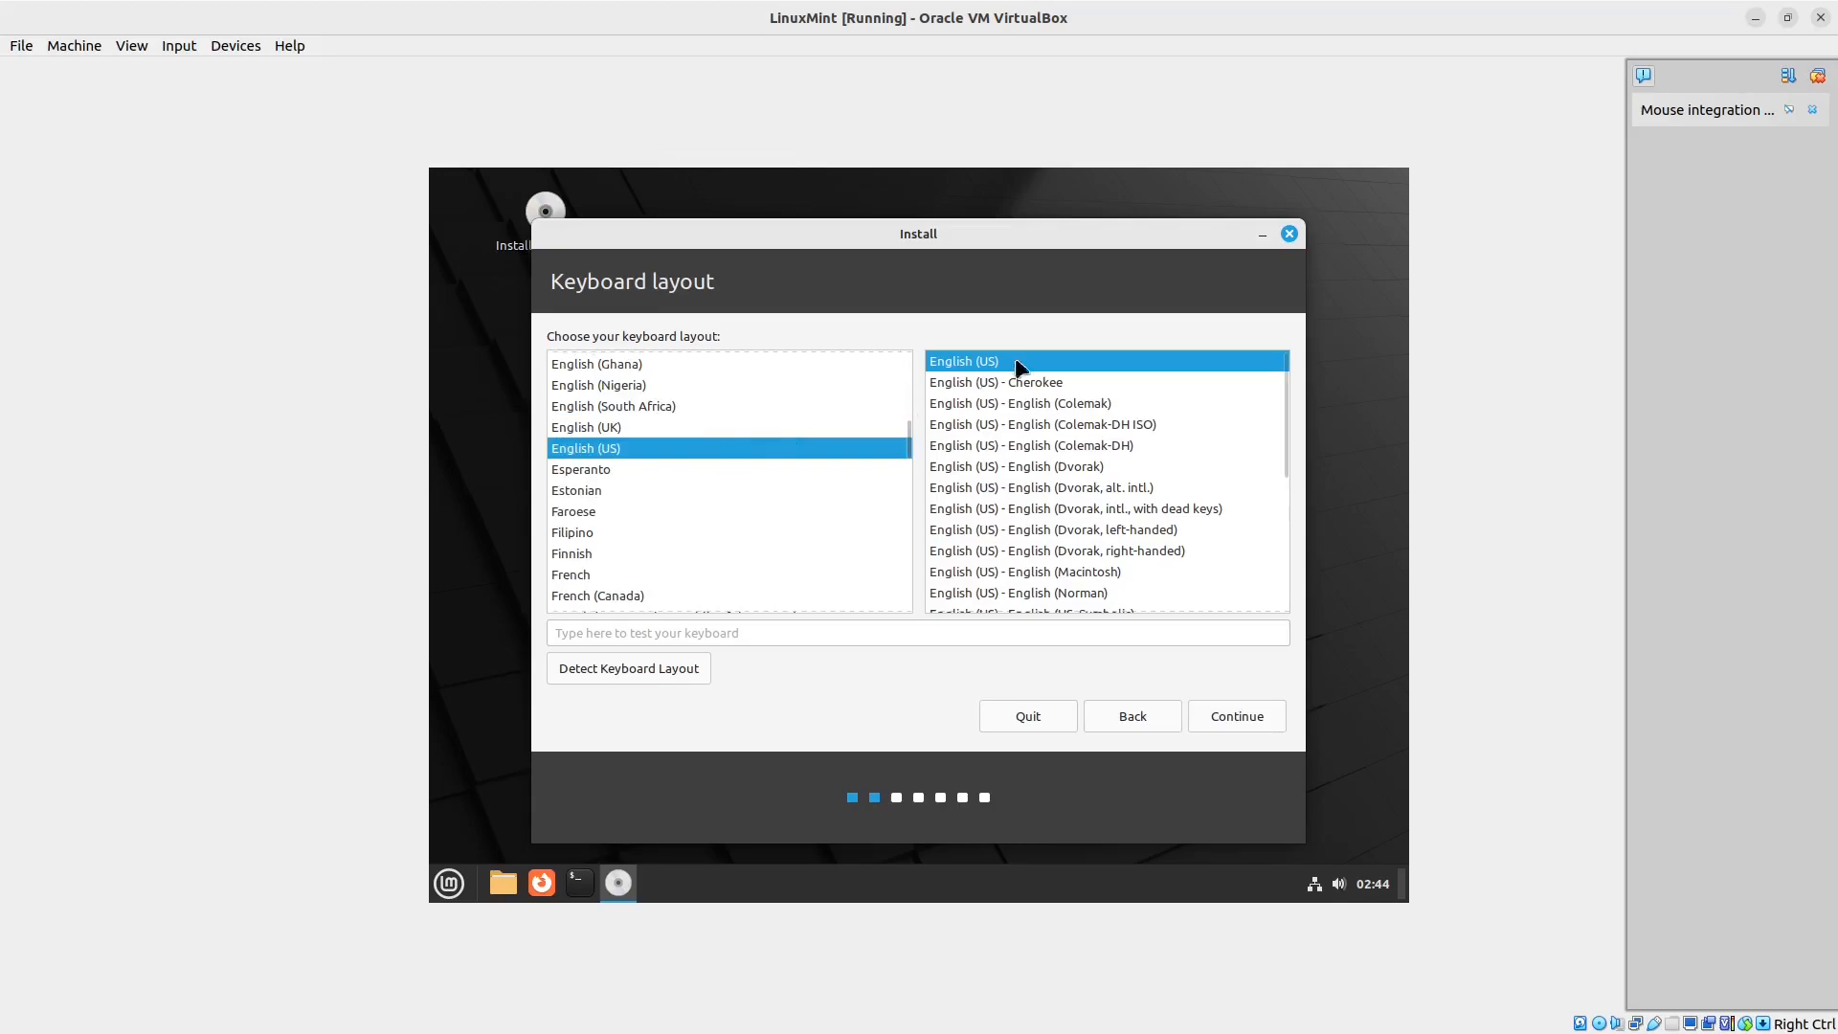
click(1232, 716)
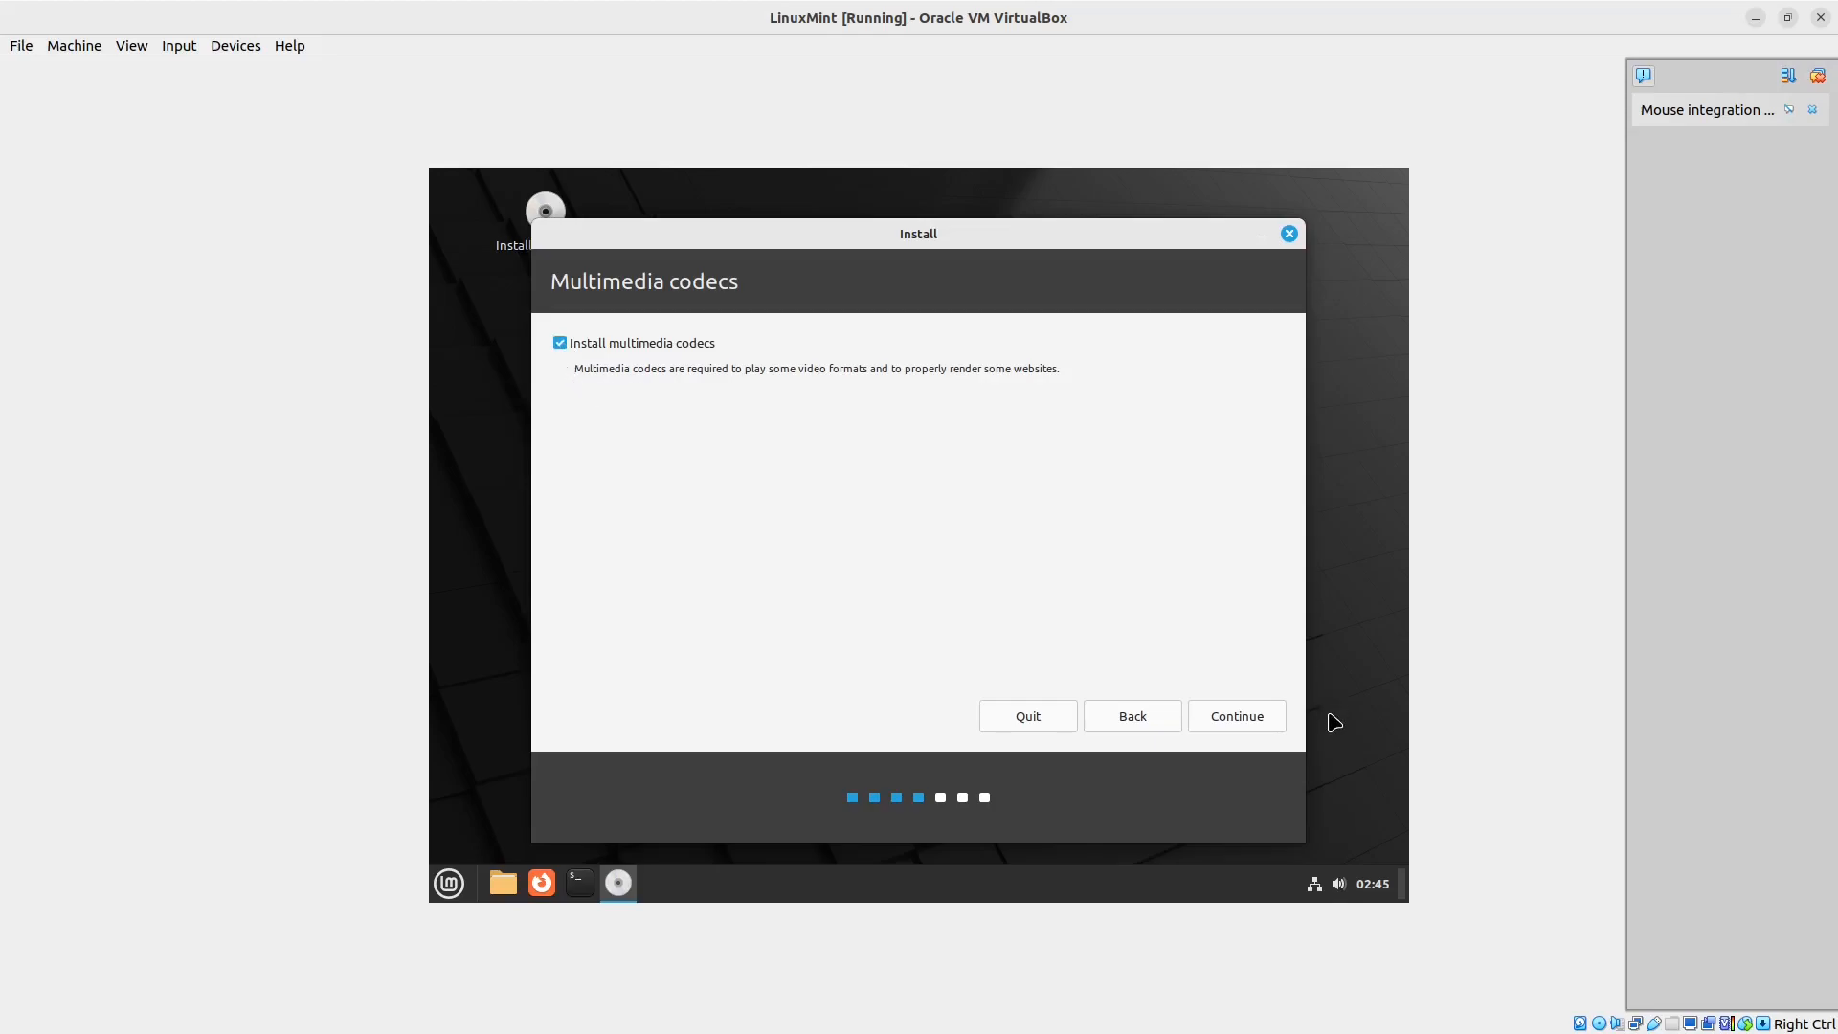
click(1232, 718)
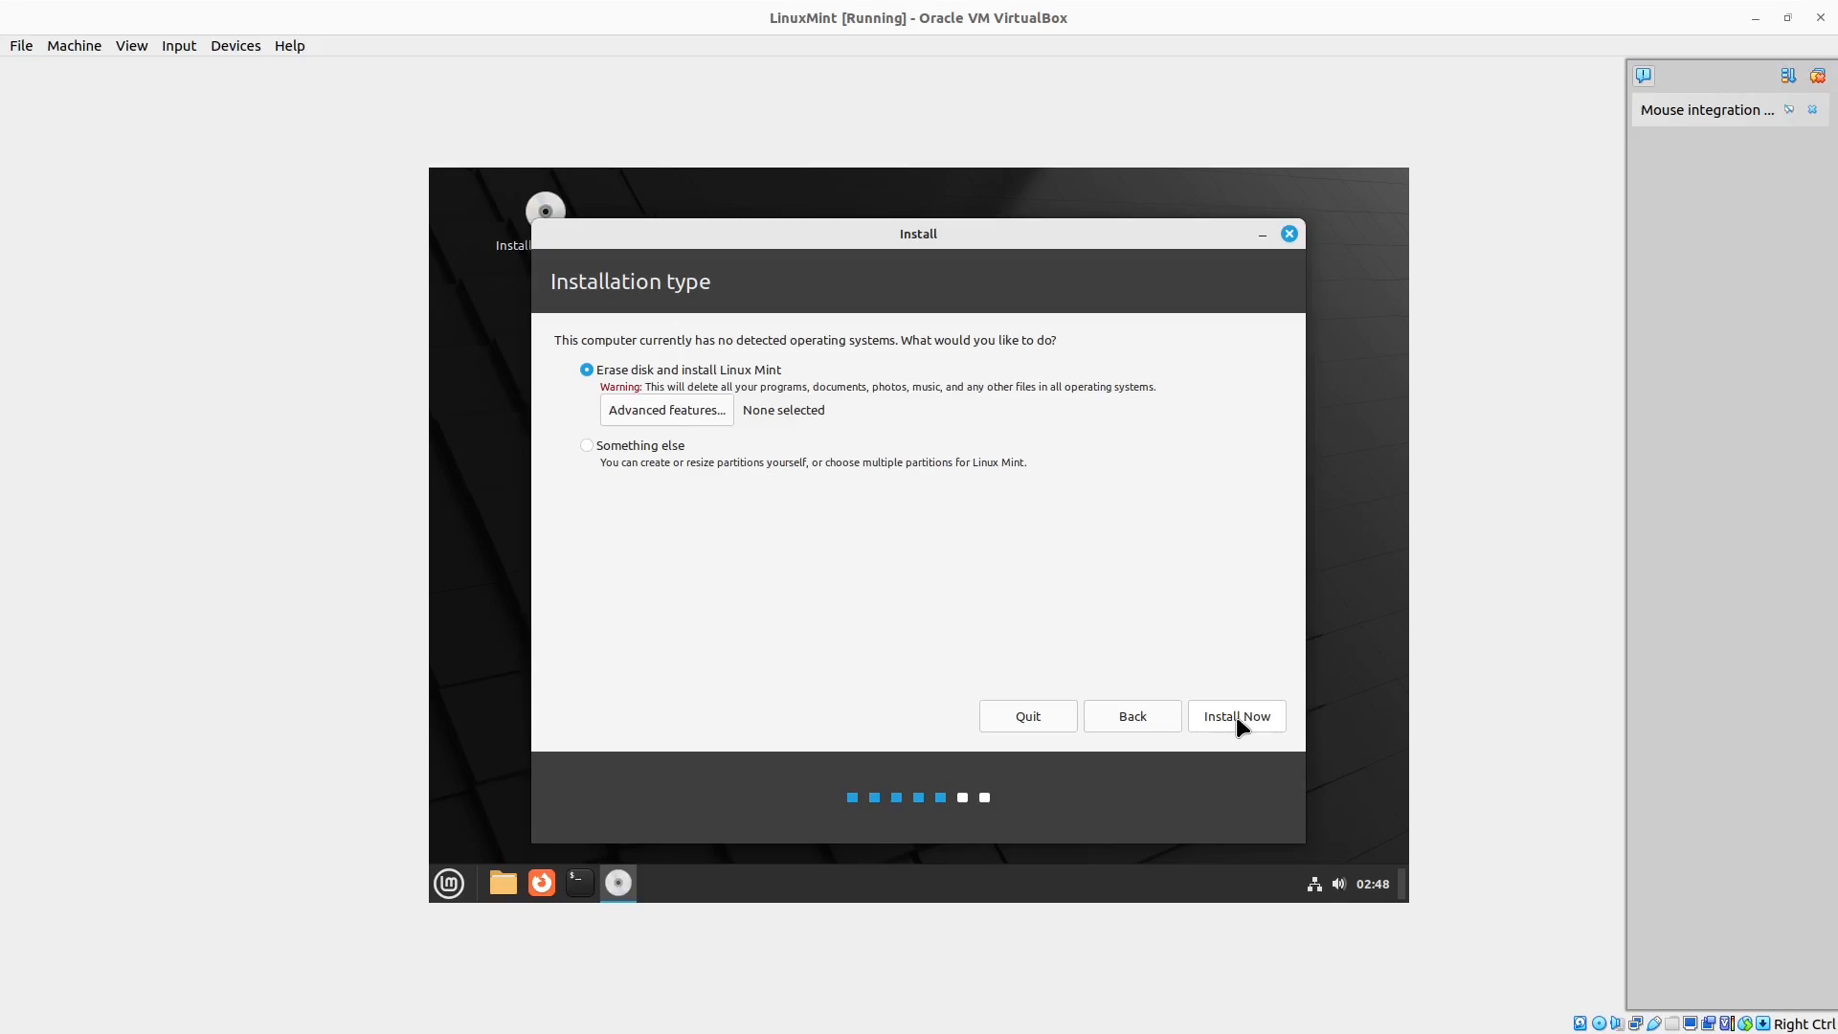
Step: Install Linux Mint by erasing the disk, confirm the disk changes, and set the location to New York
click(1237, 716)
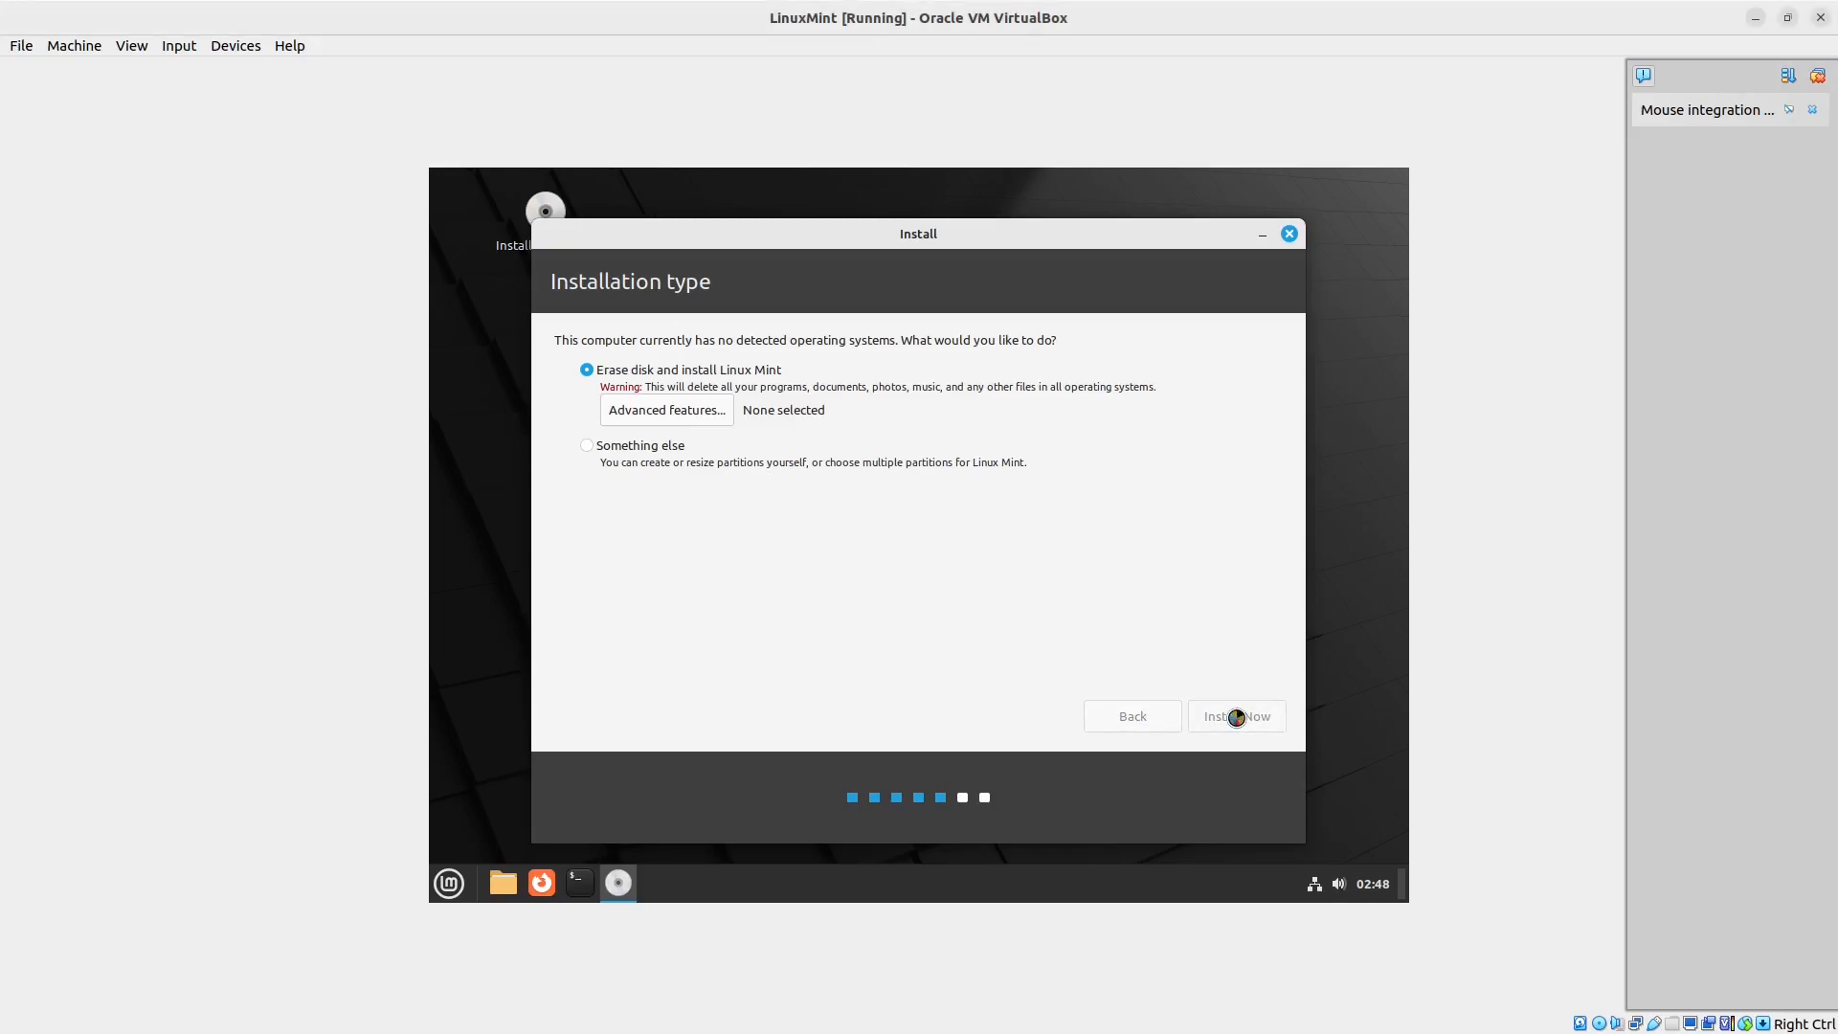
click(1188, 656)
click(702, 467)
click(713, 461)
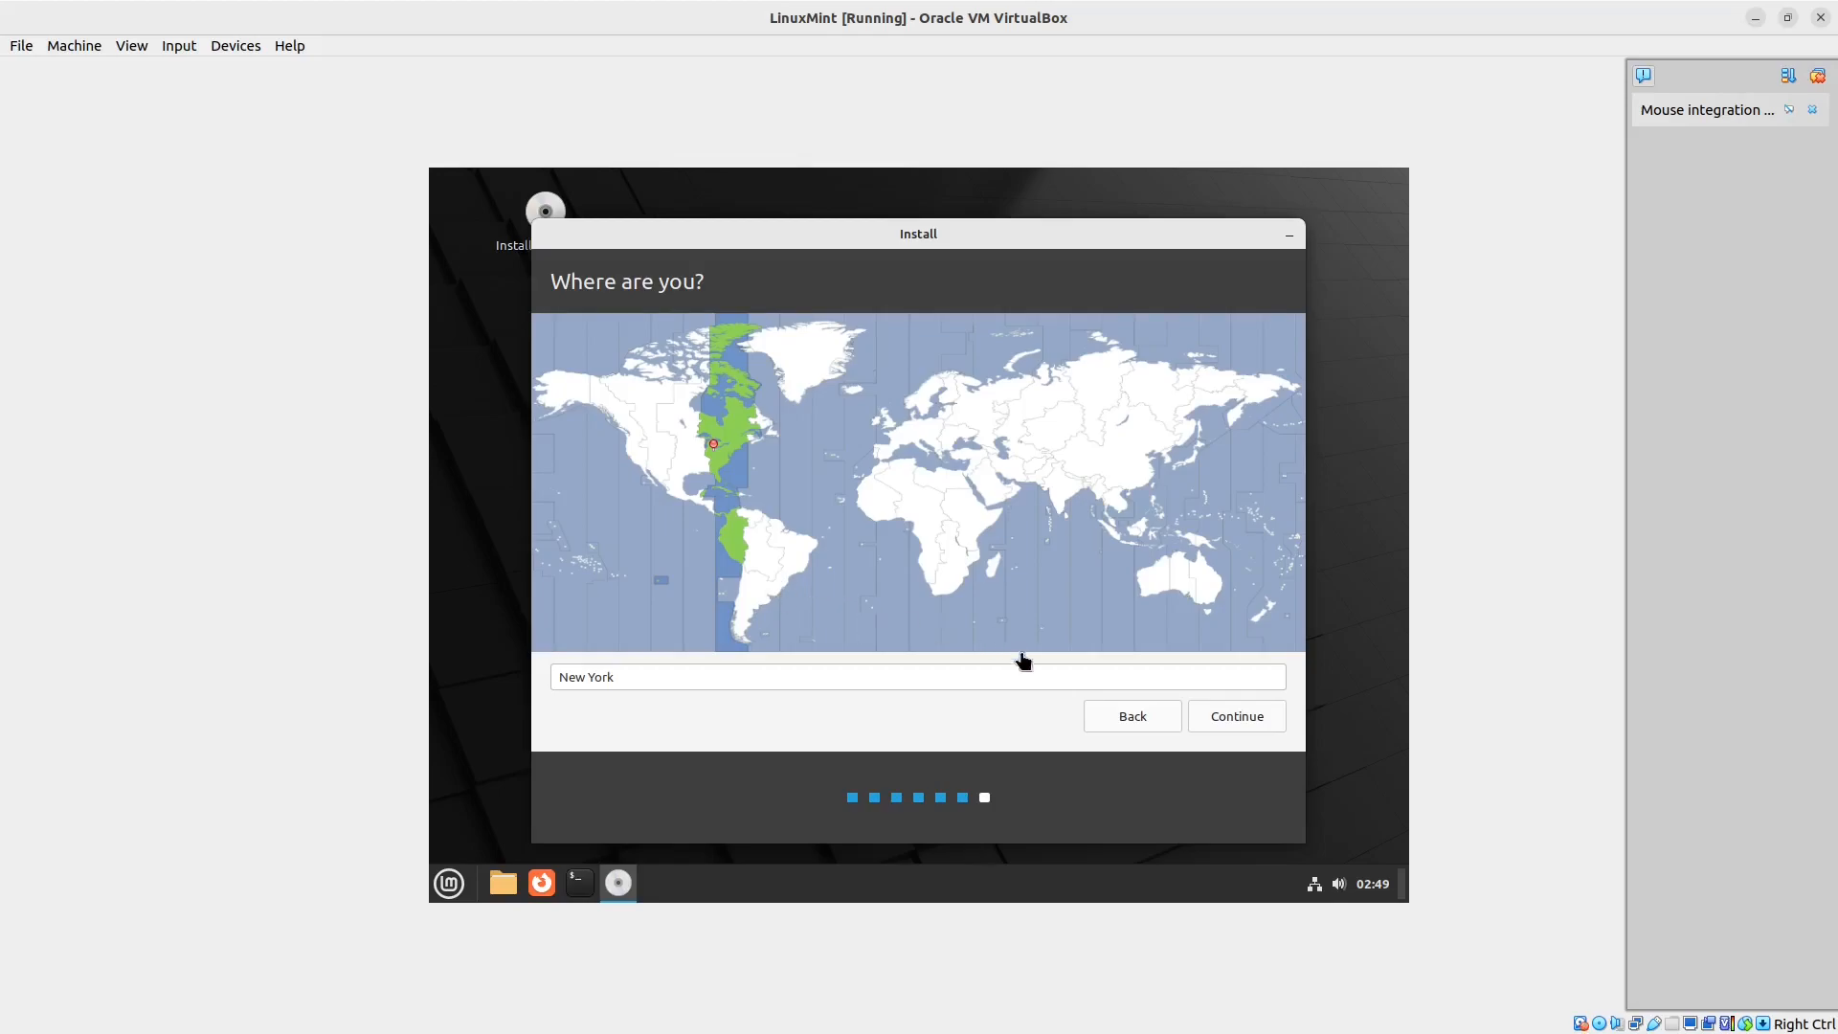
click(1238, 713)
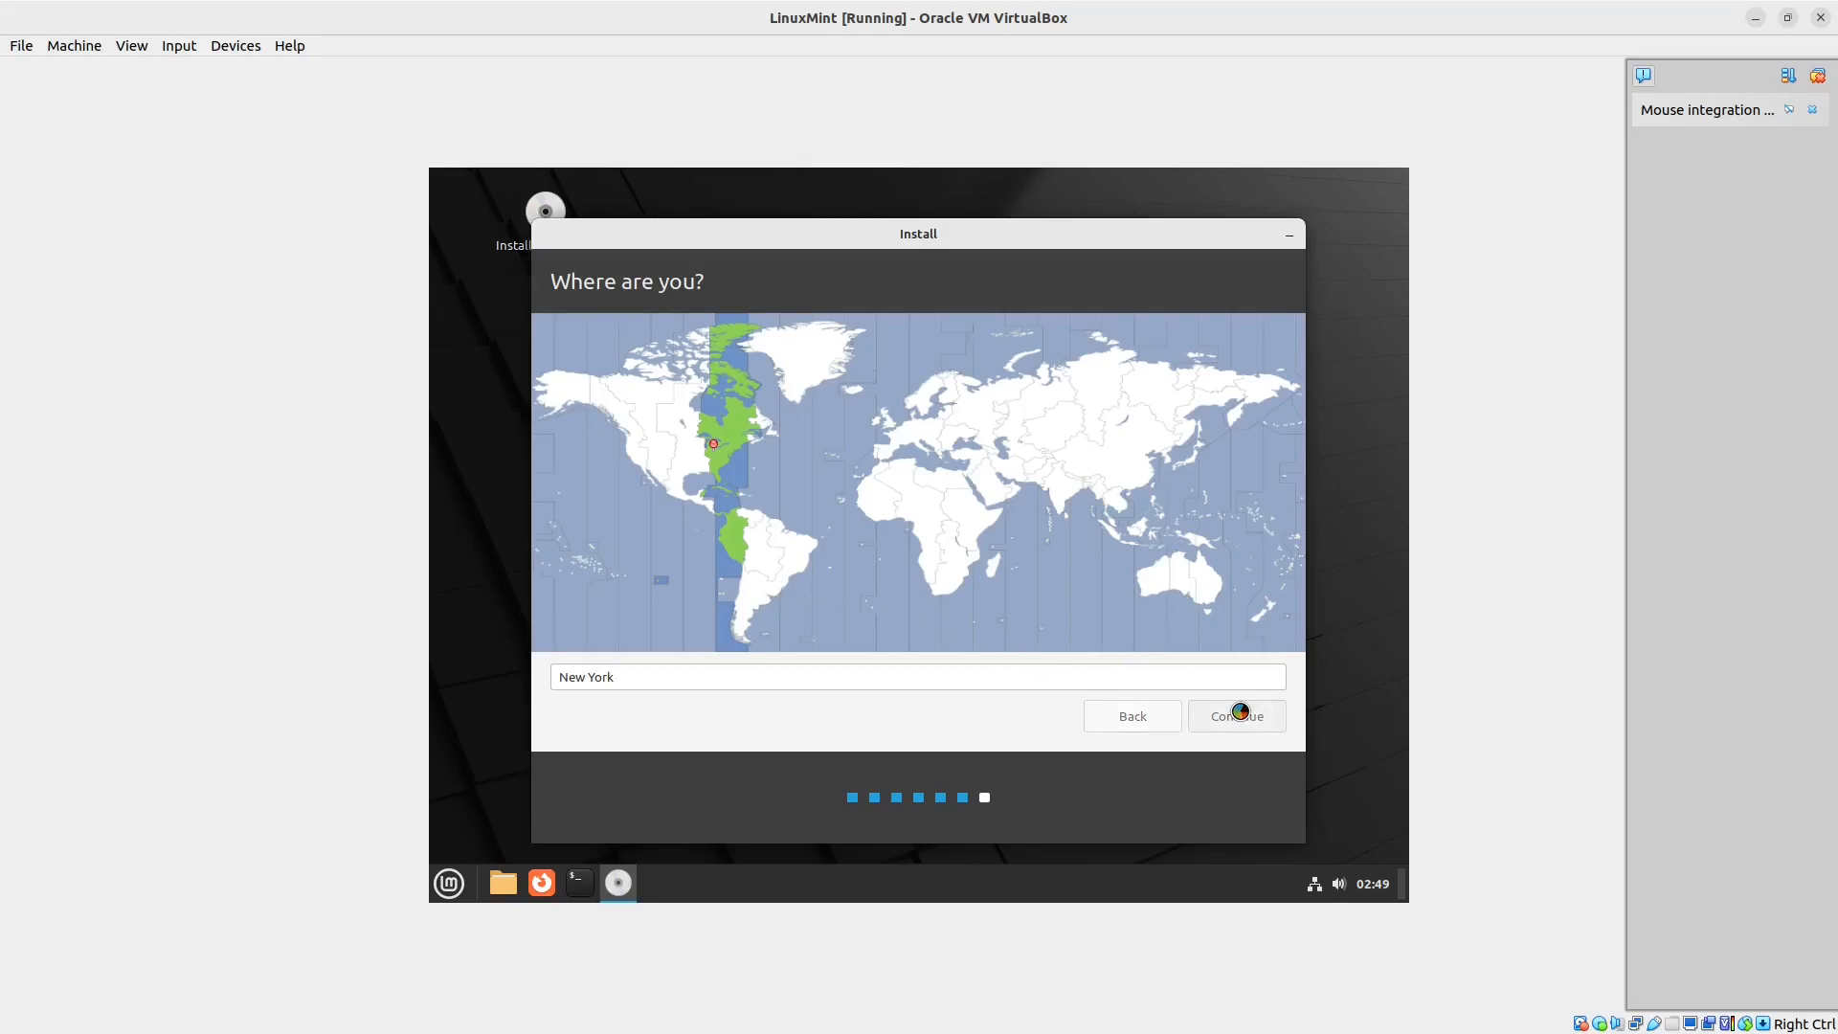
Step: Enter user01 as the account name and LinuxMintVM as the computer's name
text(user01)
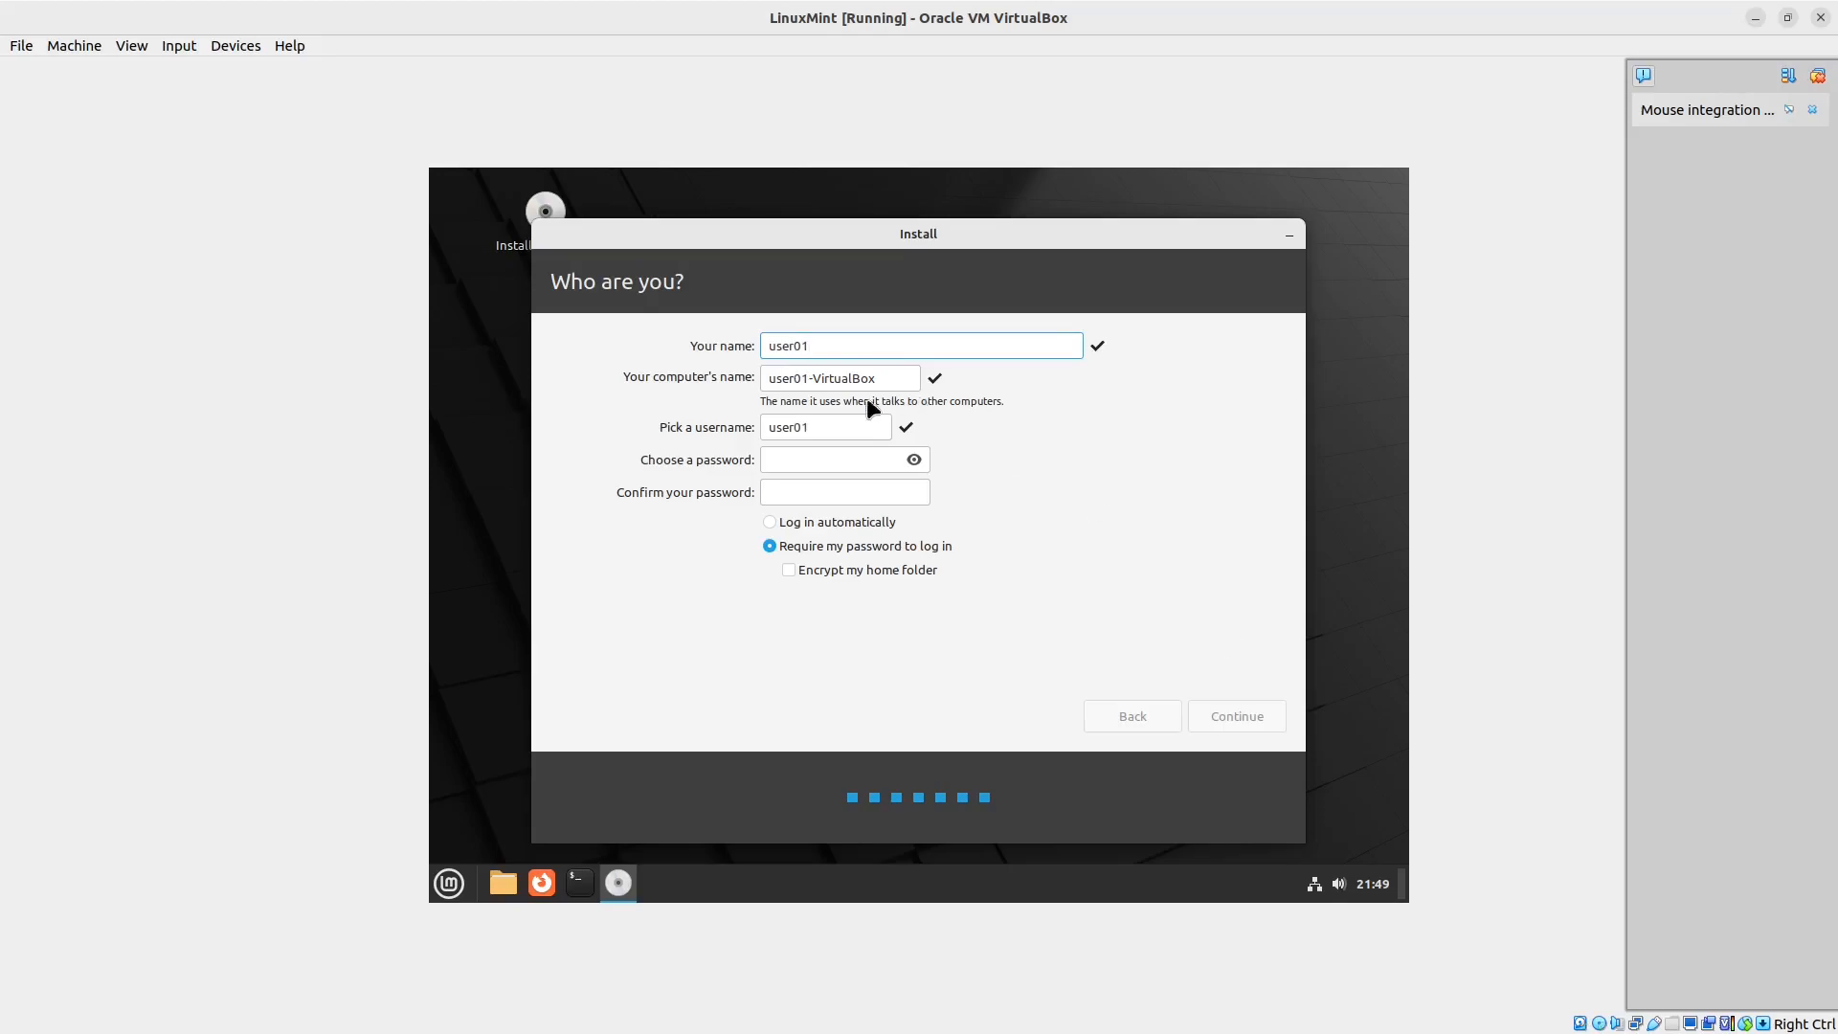
triple_click(895, 378)
text(Linux)
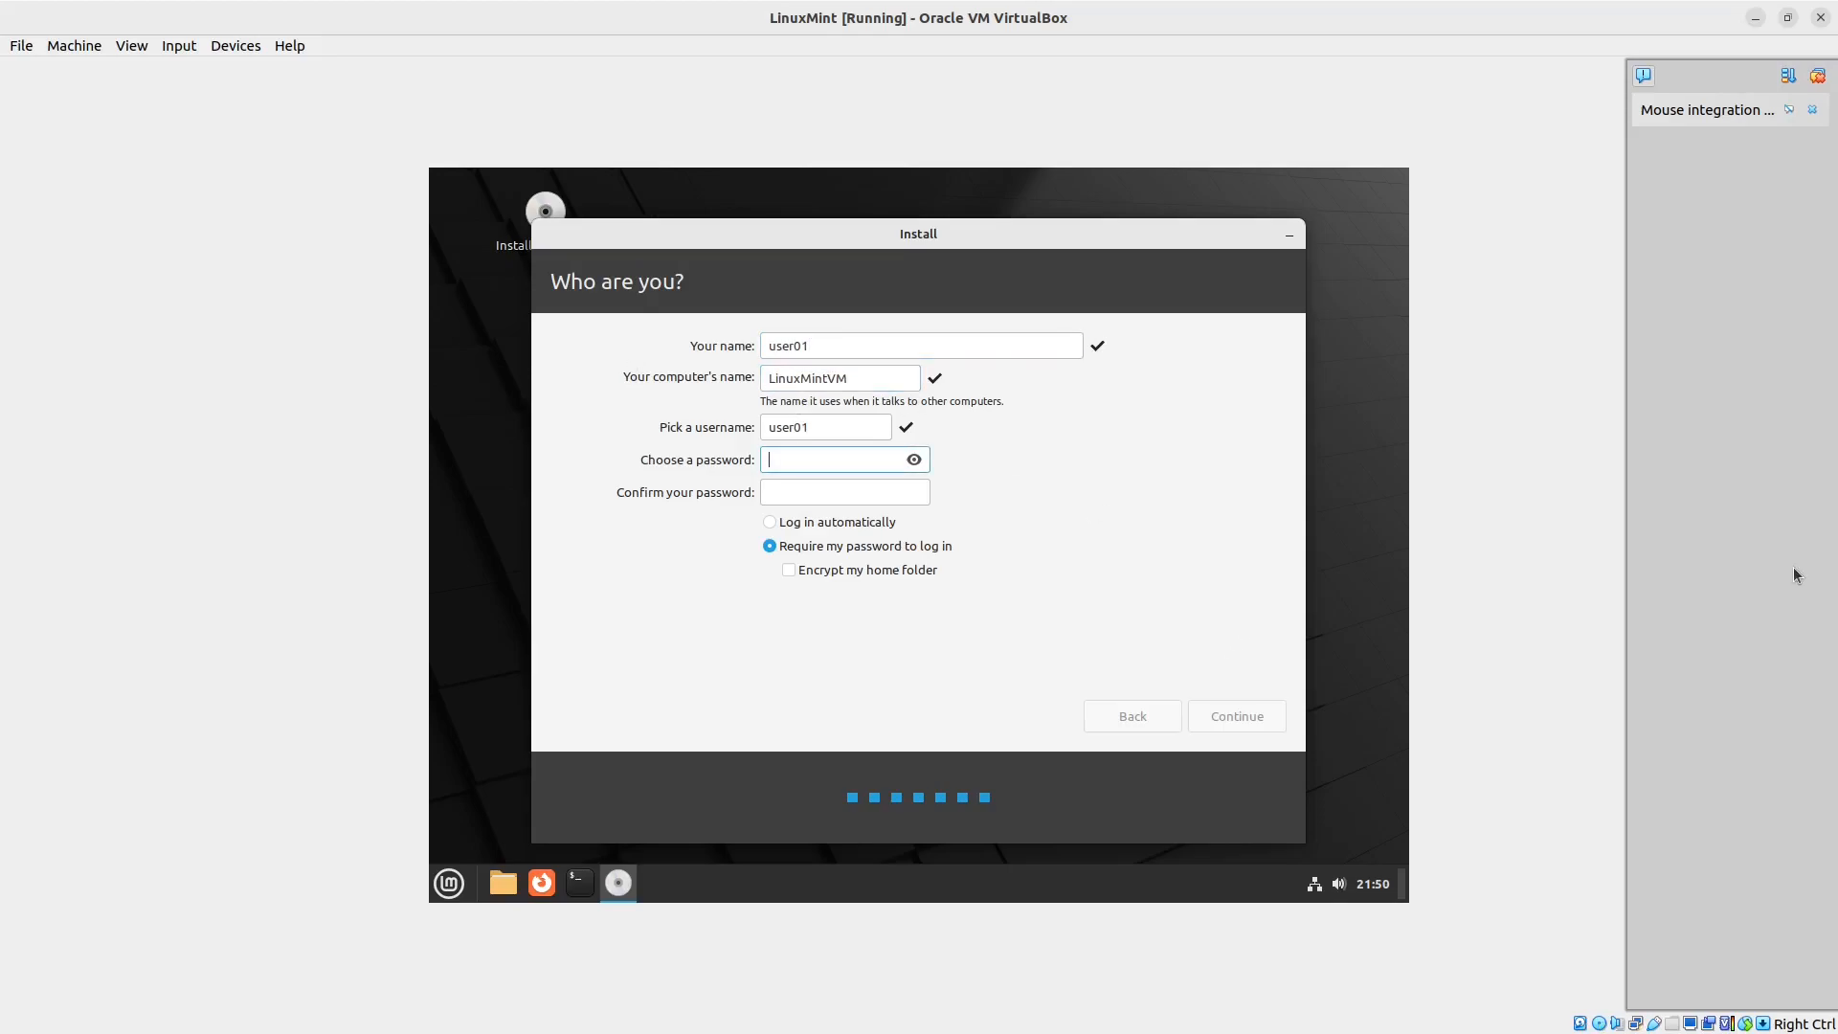
Step: Enter and confirm the account password, then continue with the installation
text(•)
text(••)
text(••••)
click(788, 496)
text(•••)
click(1249, 719)
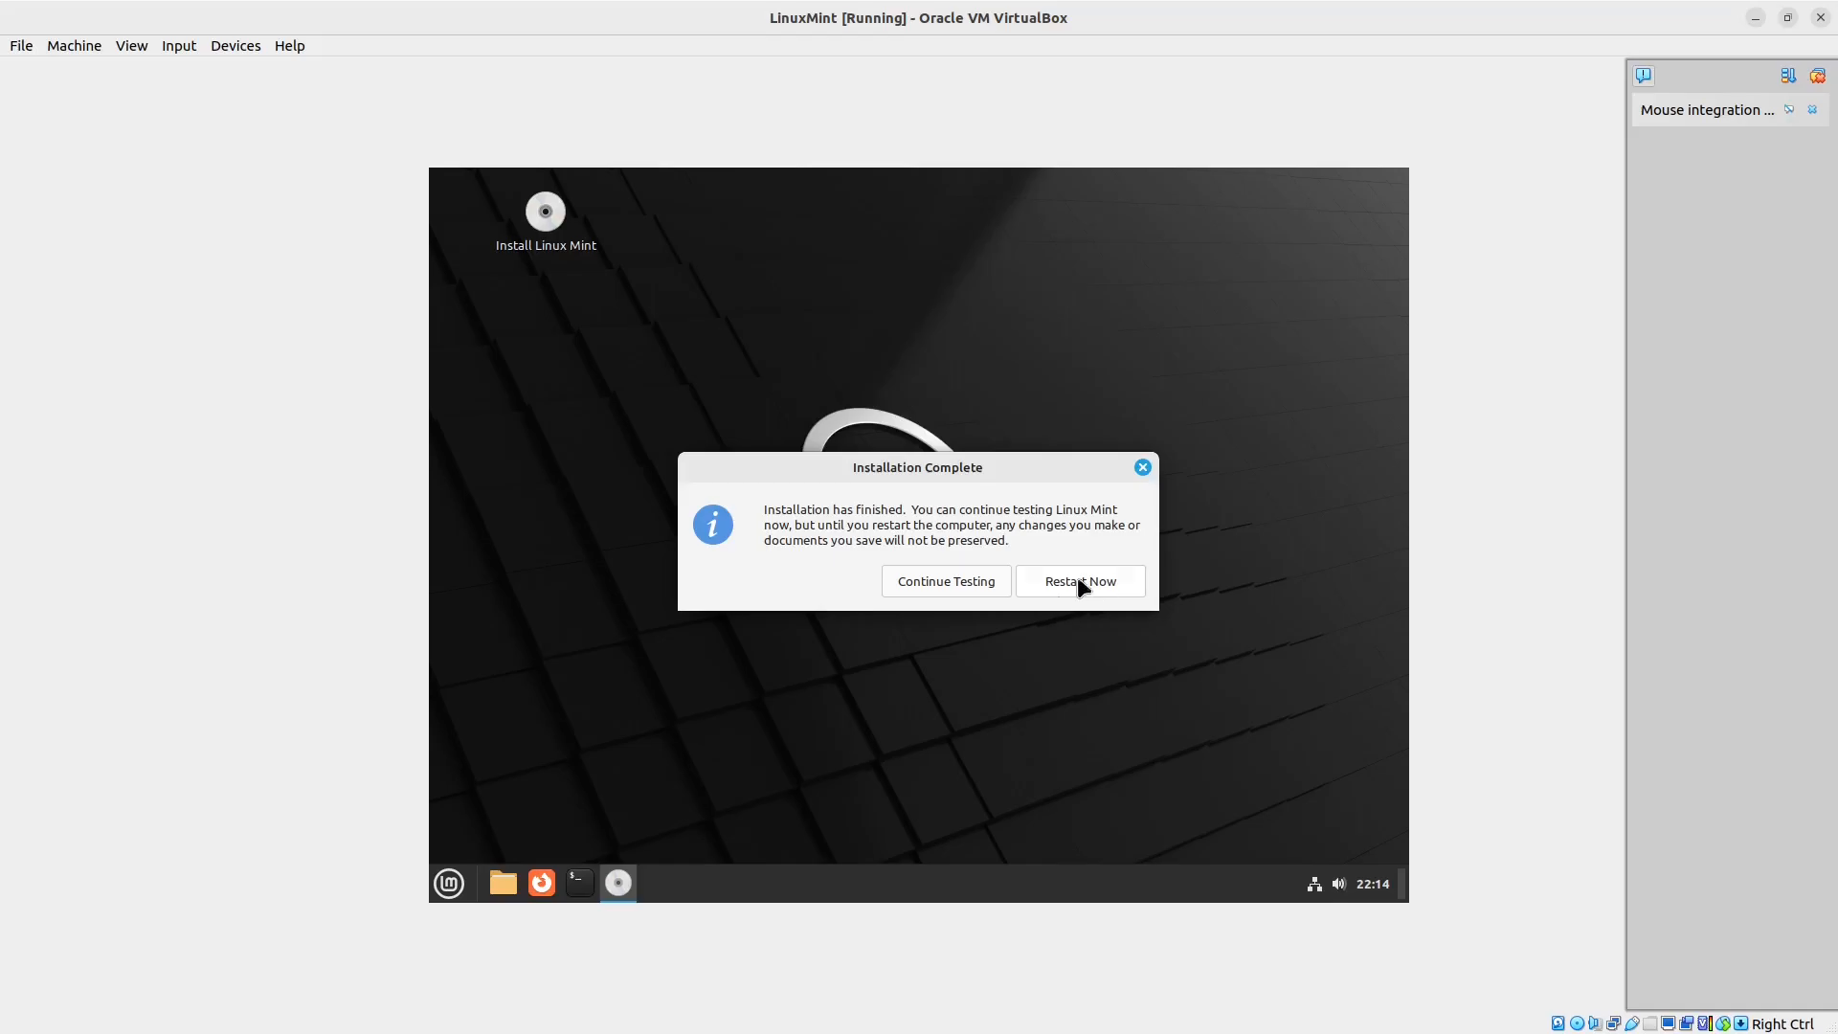
Step: Restart the virtual machine after the installation and continue past the installation-medium removal prompt to boot the installed system
click(1072, 580)
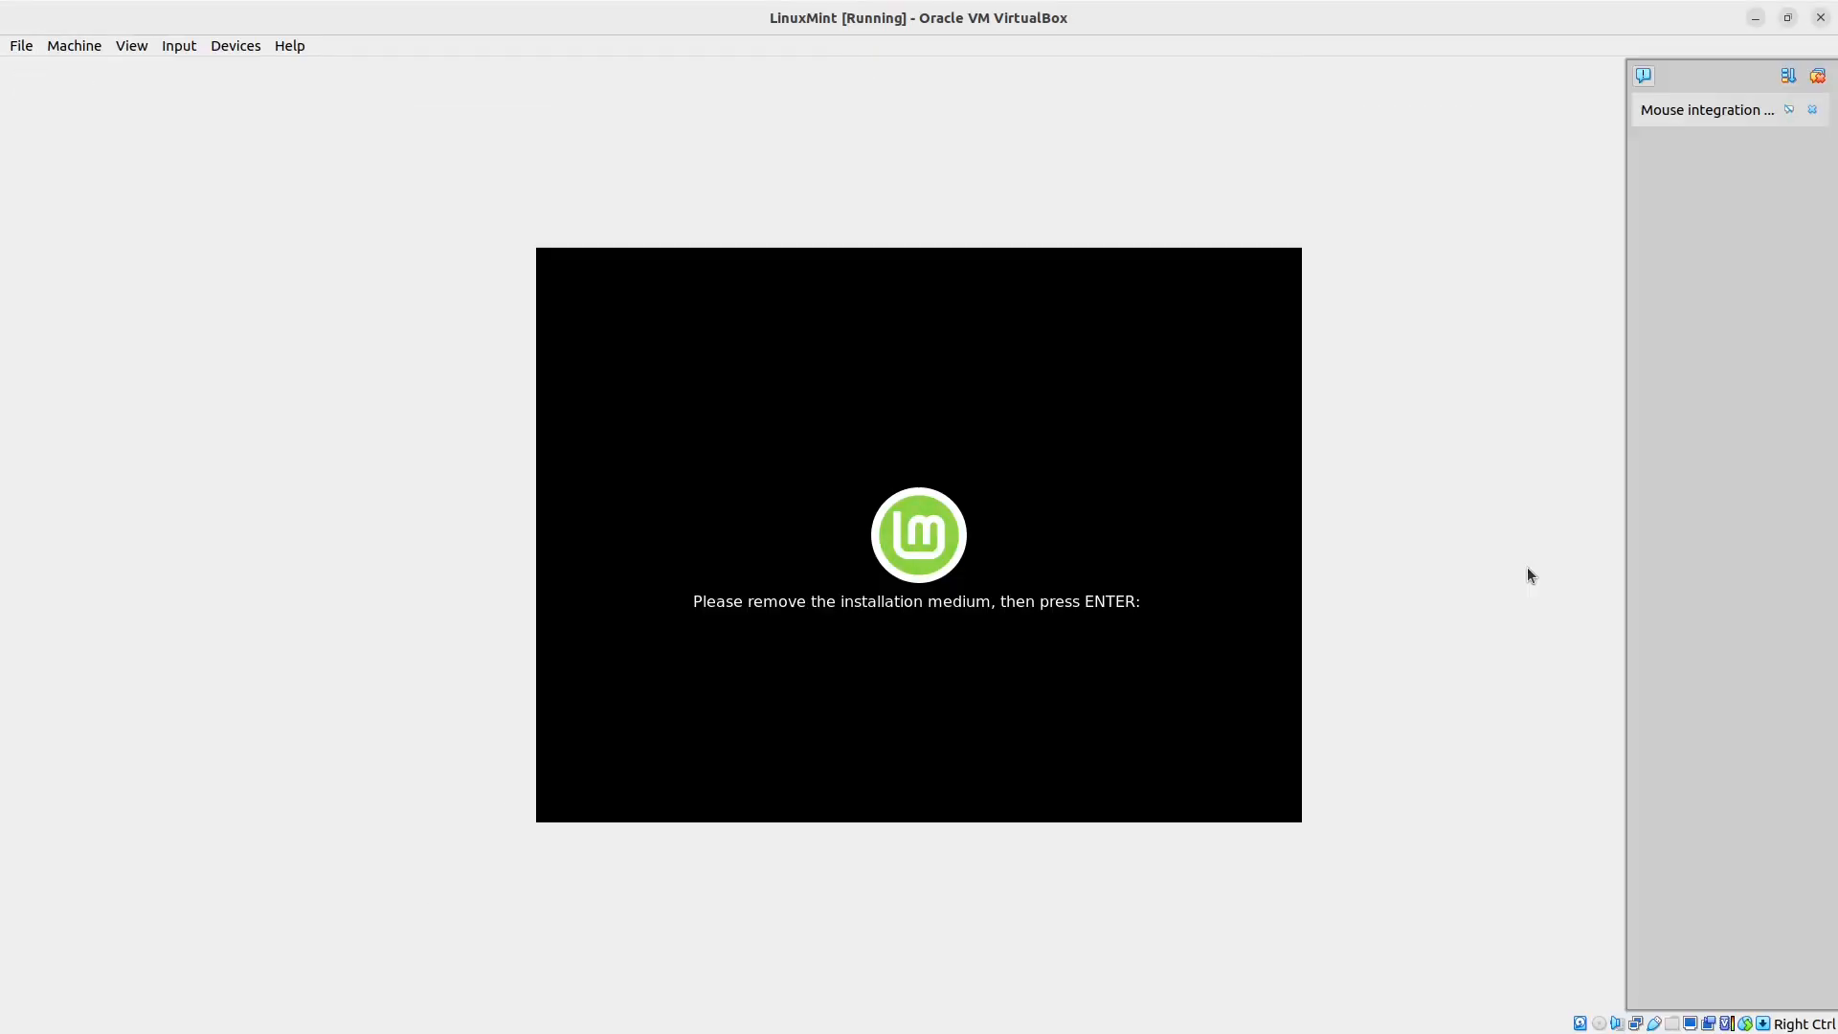
click(1787, 17)
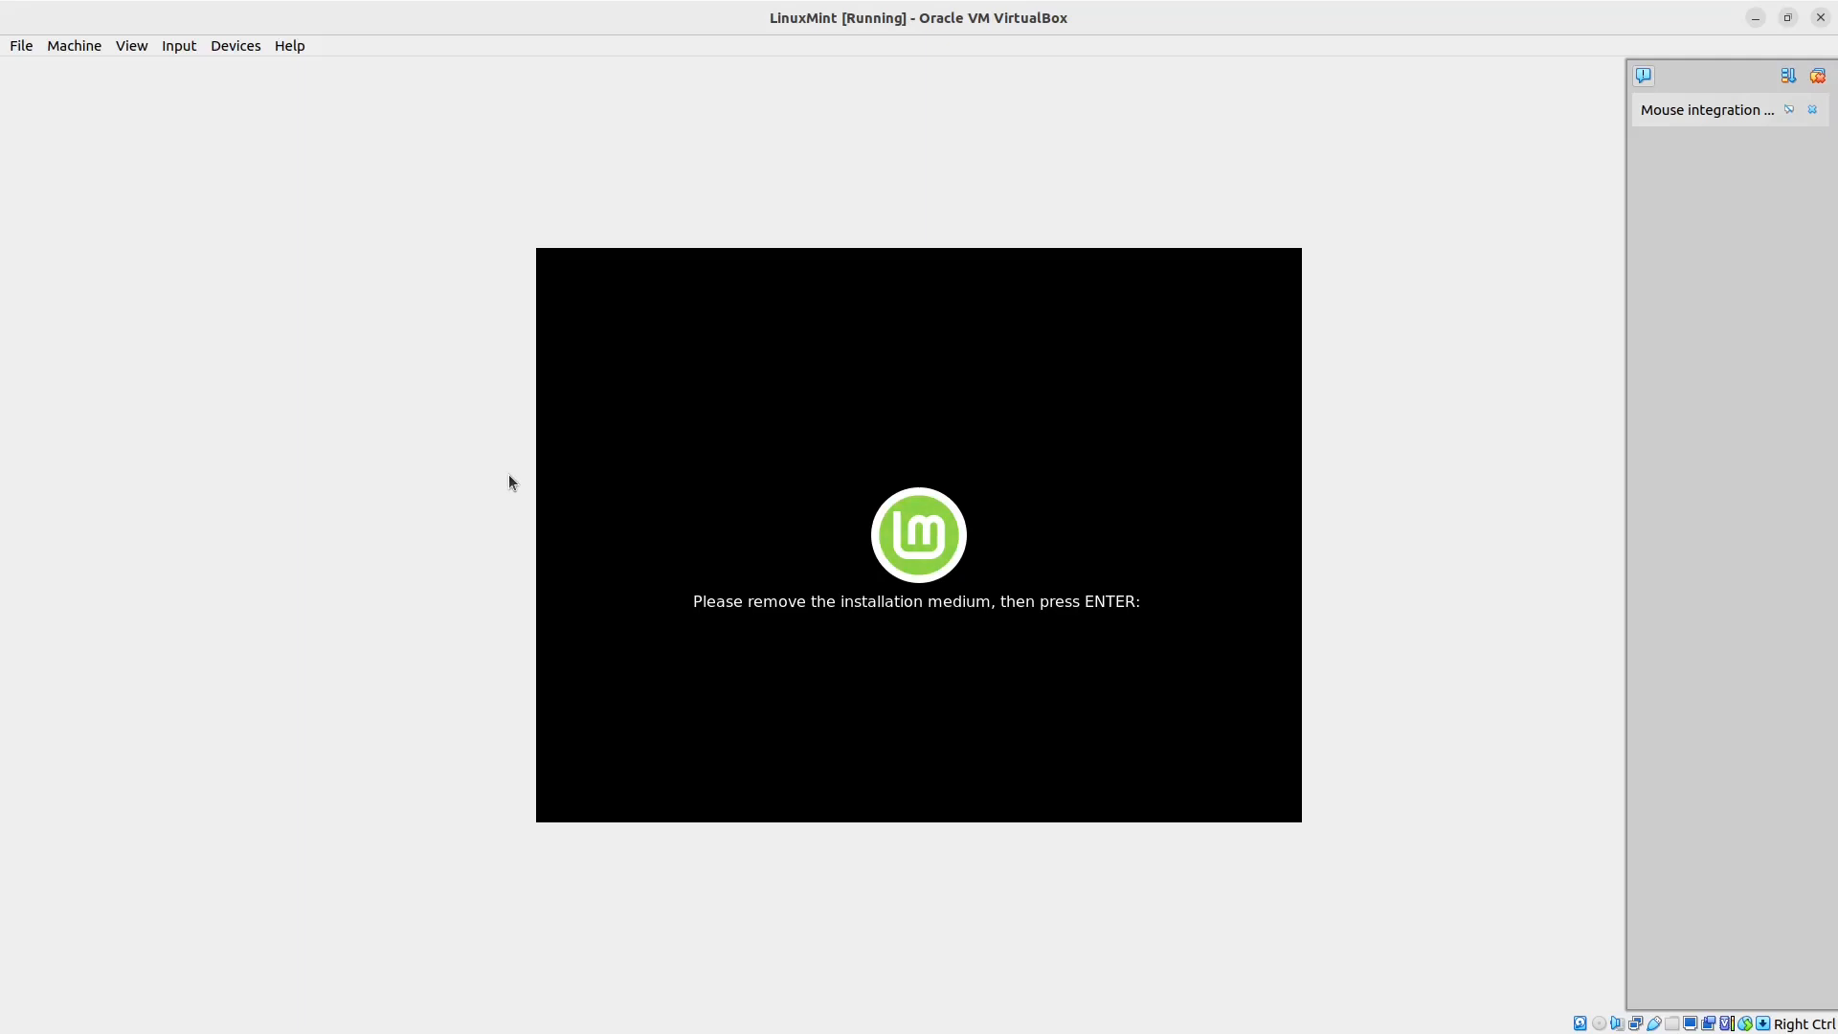
key(Return)
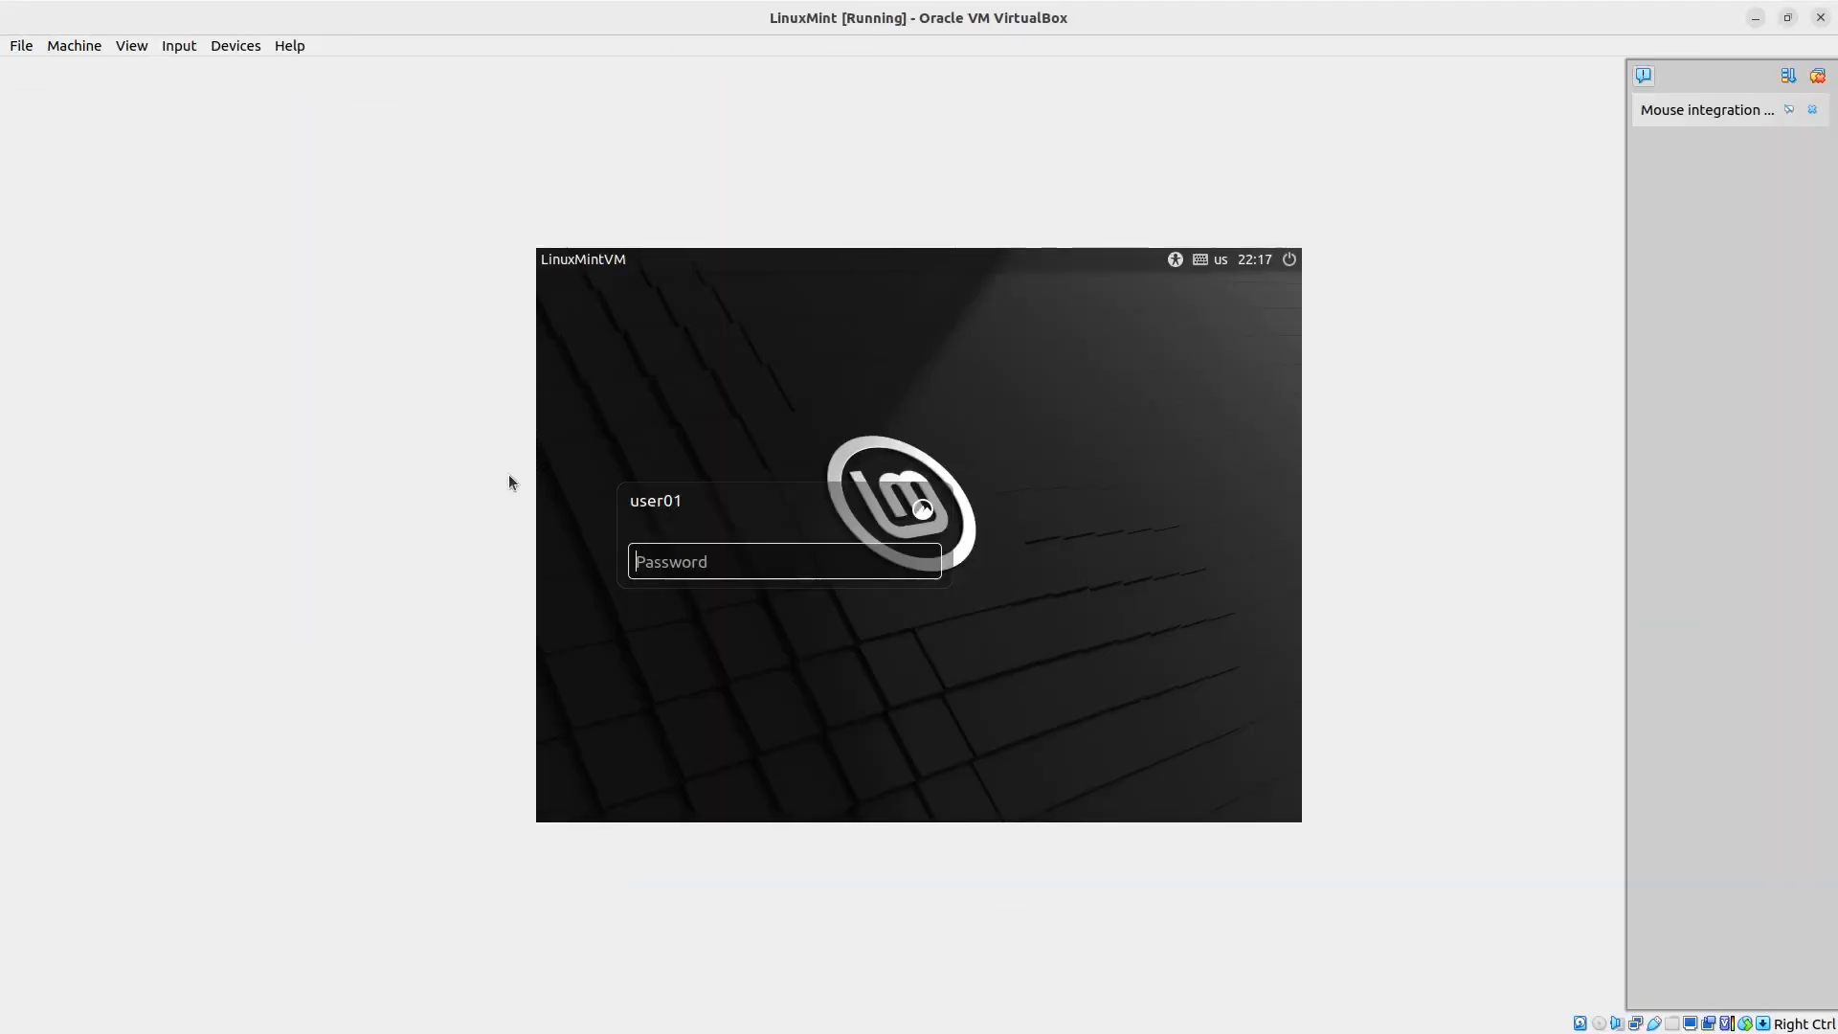
Step: Log in to the new Linux Mint system as user01 with the account password
text(•••••)
key(Return)
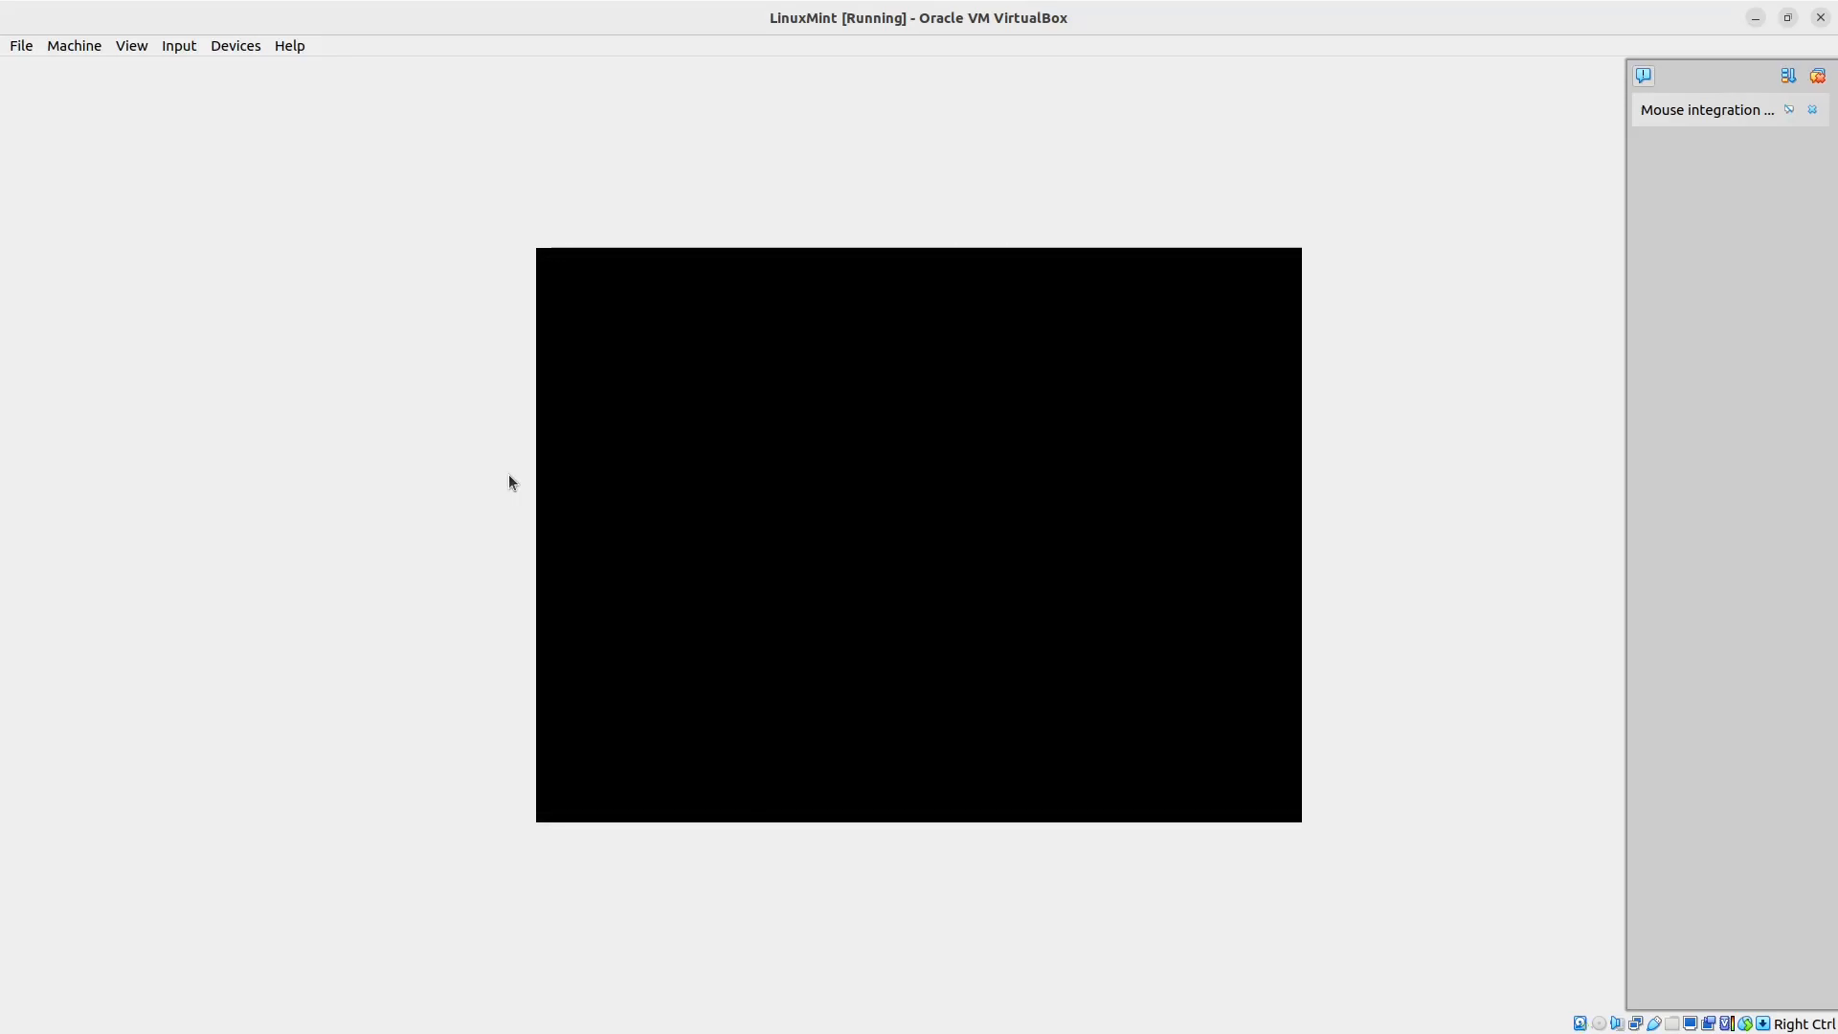
click(1129, 768)
click(1285, 284)
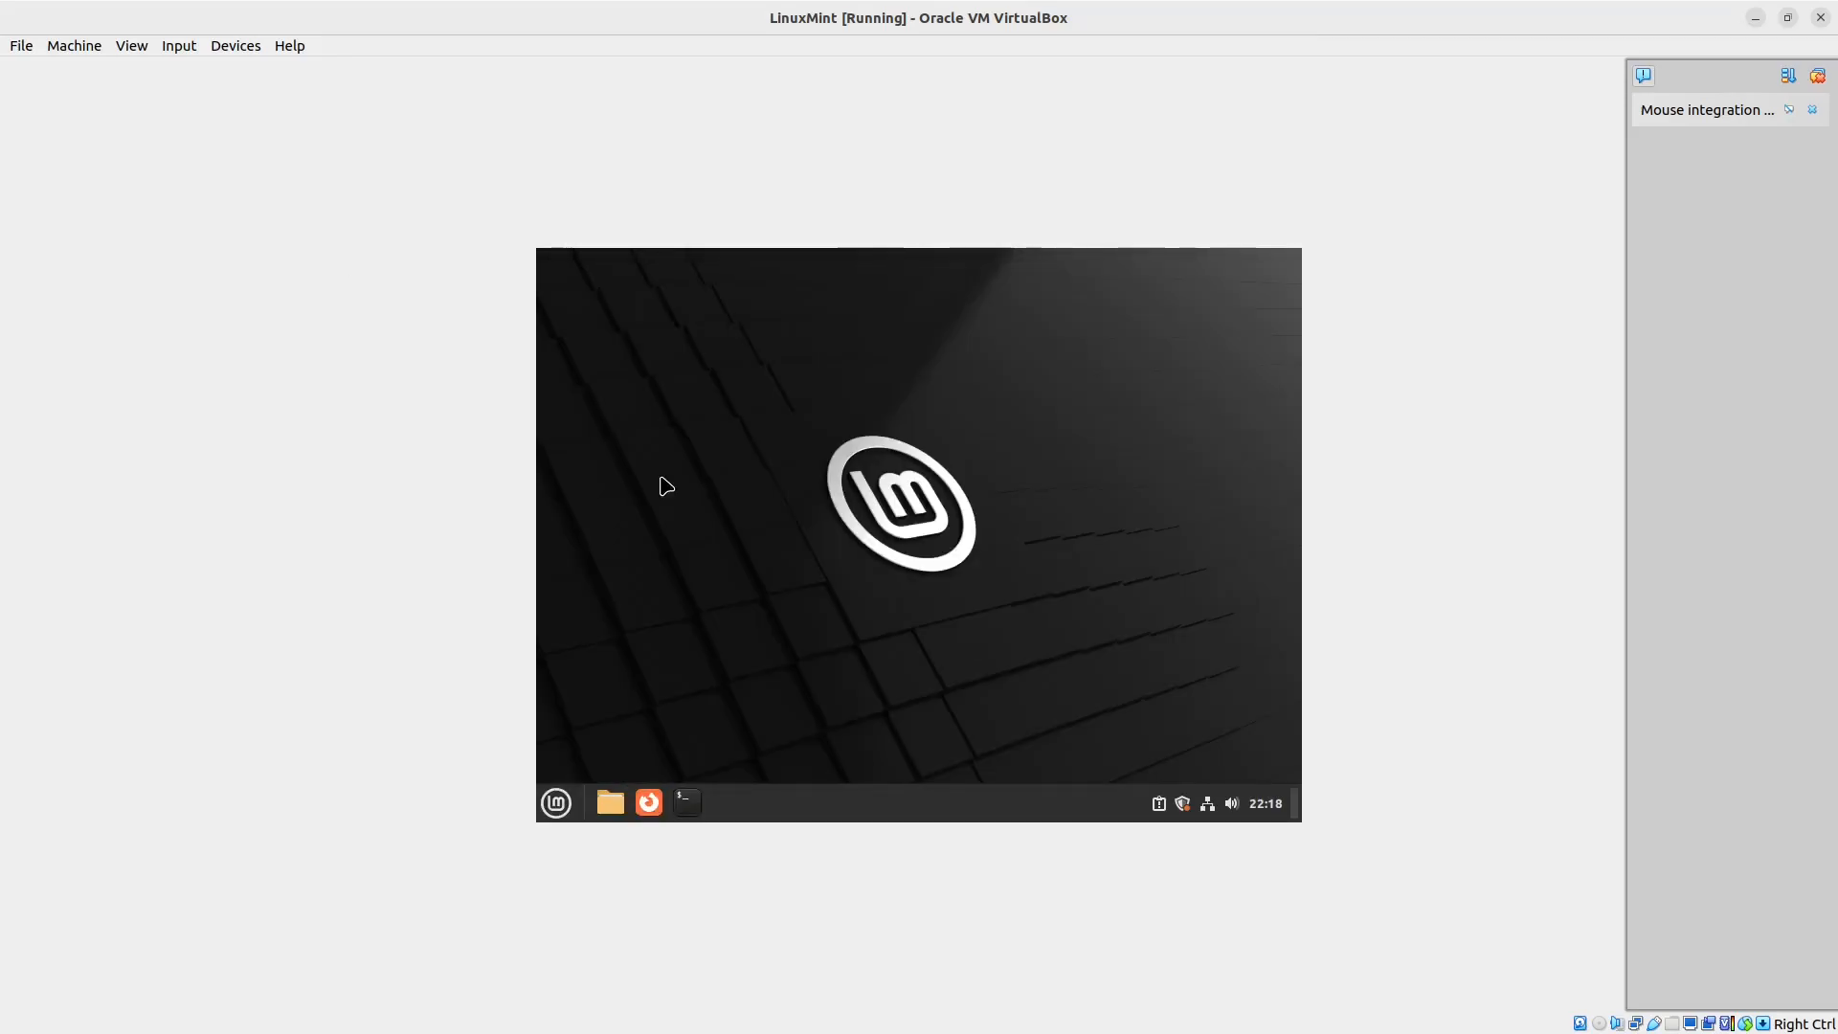
Step: Switch the virtual machine display to Scaled Mode and maximize its window
click(131, 45)
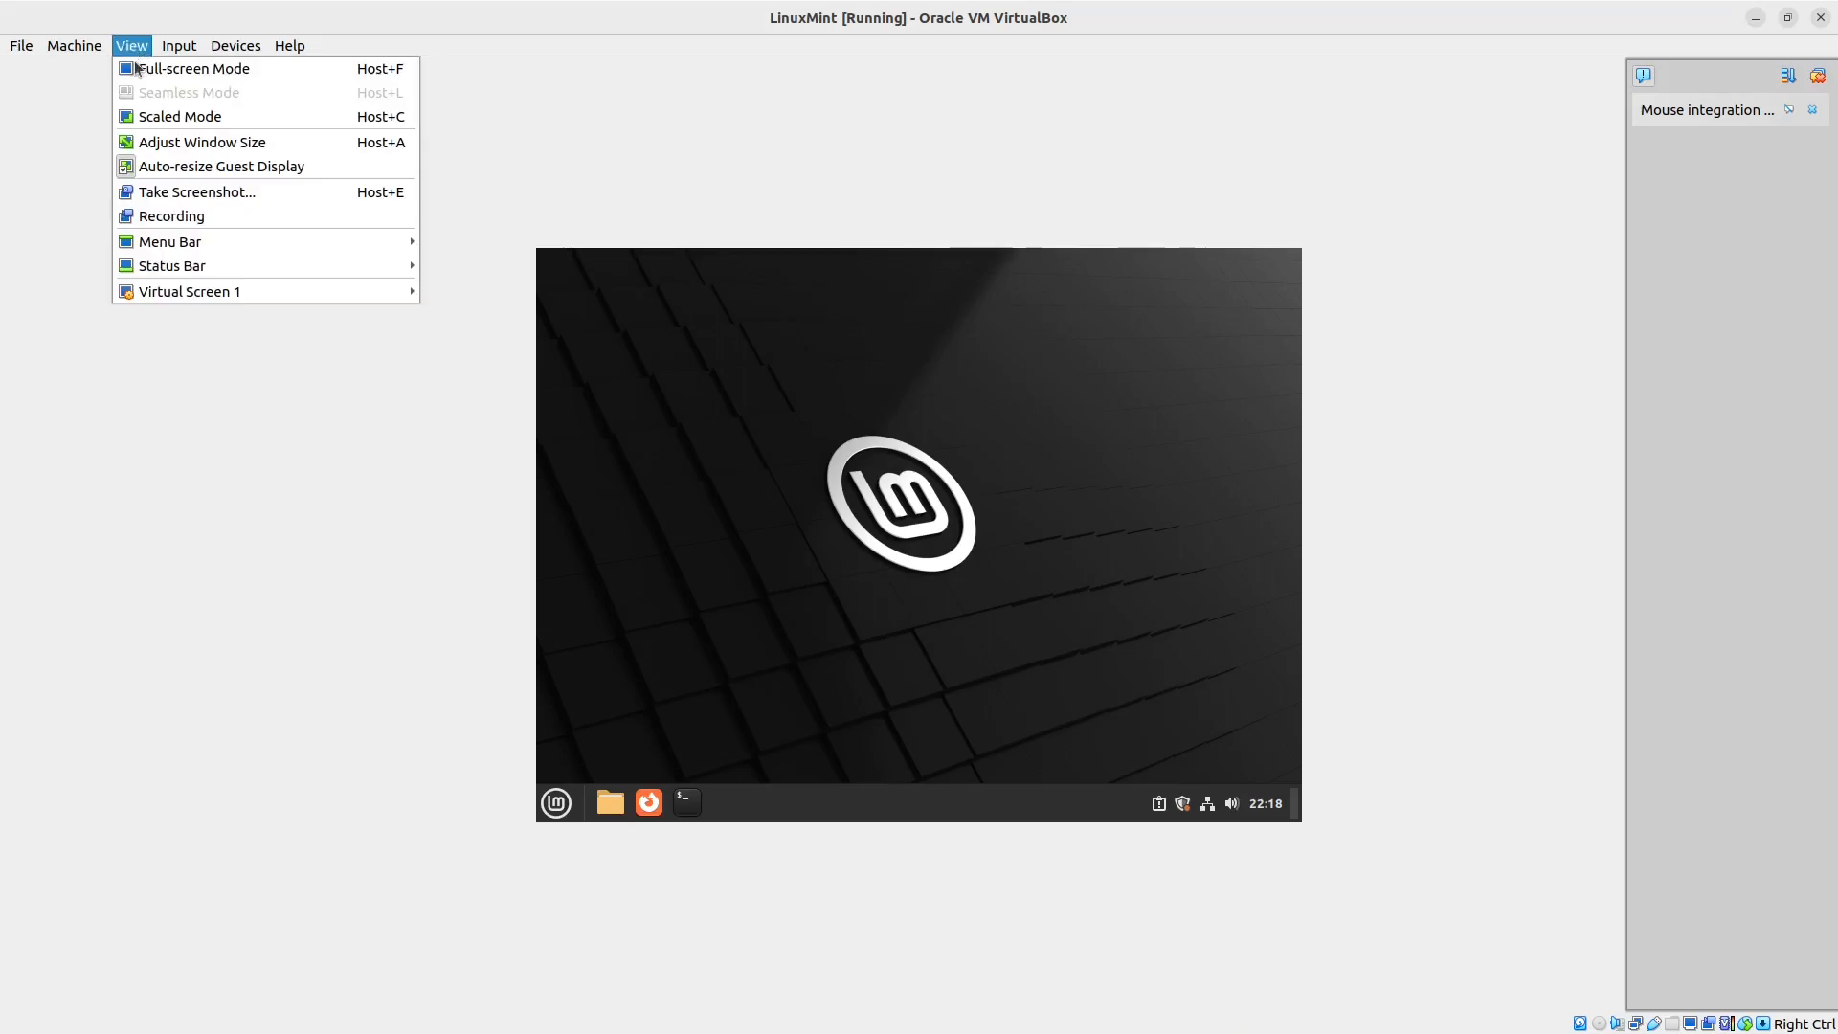
click(177, 125)
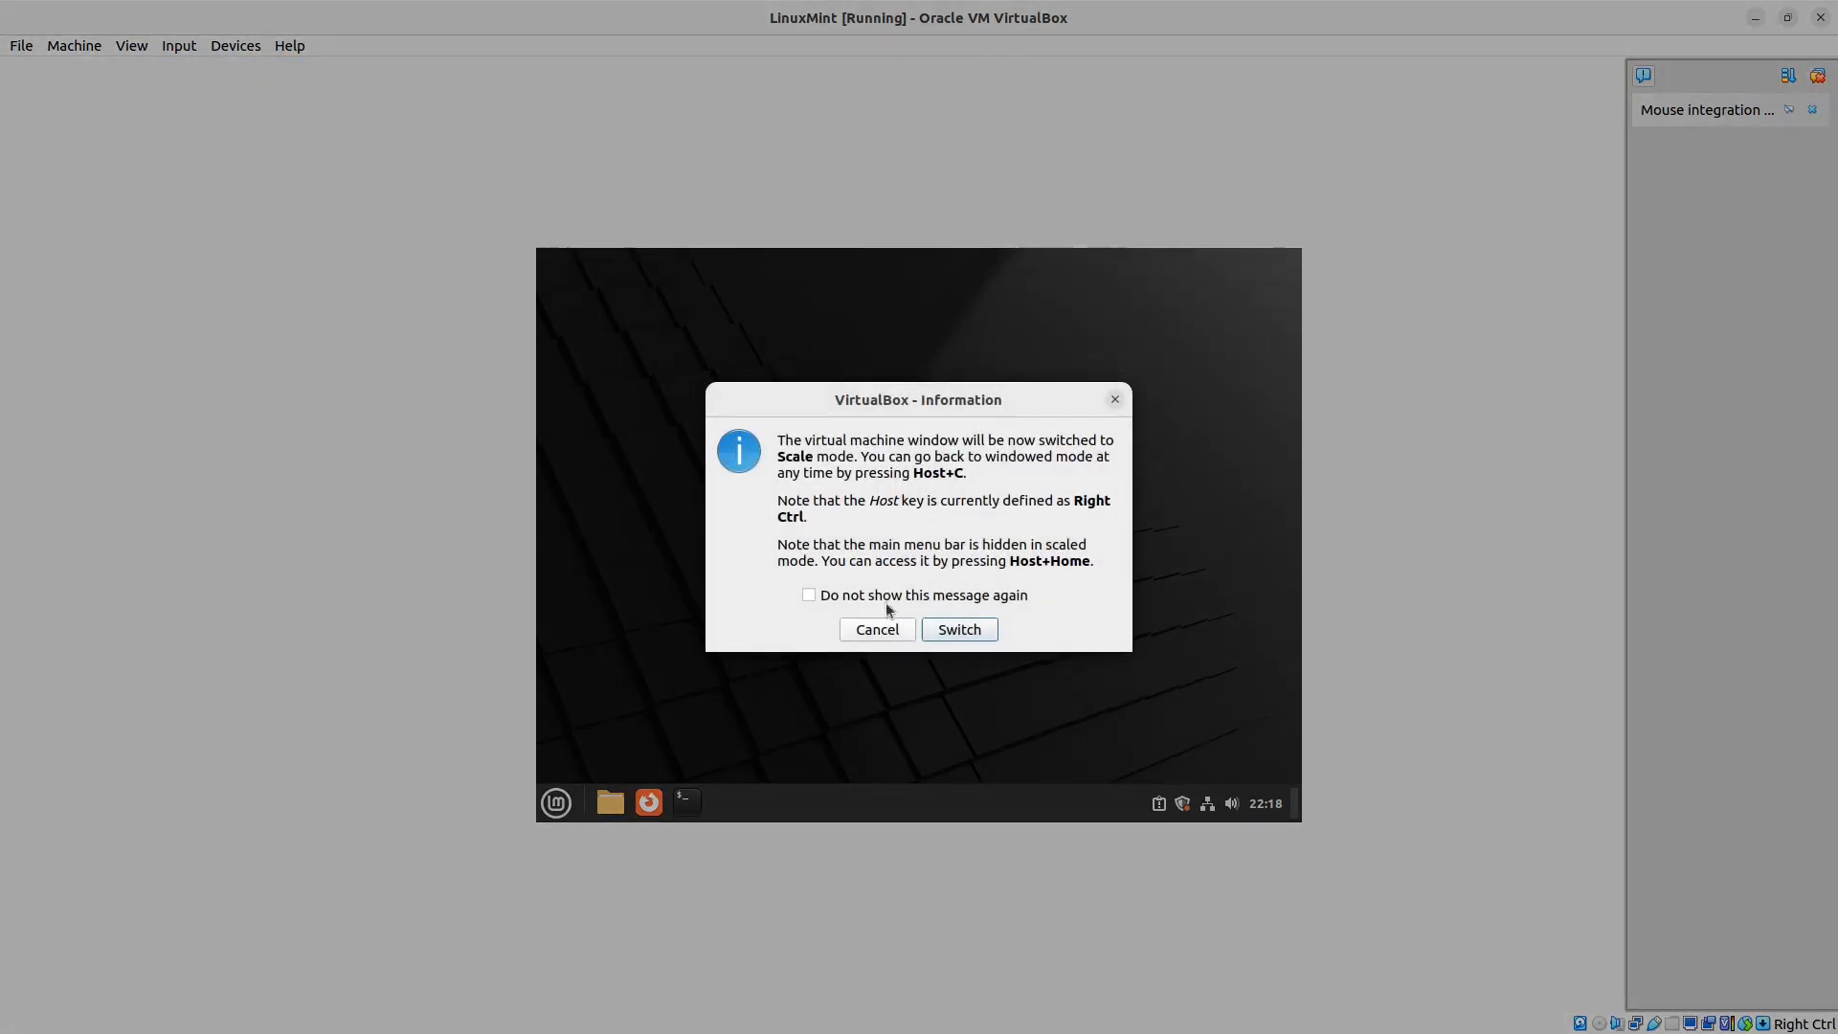
click(962, 628)
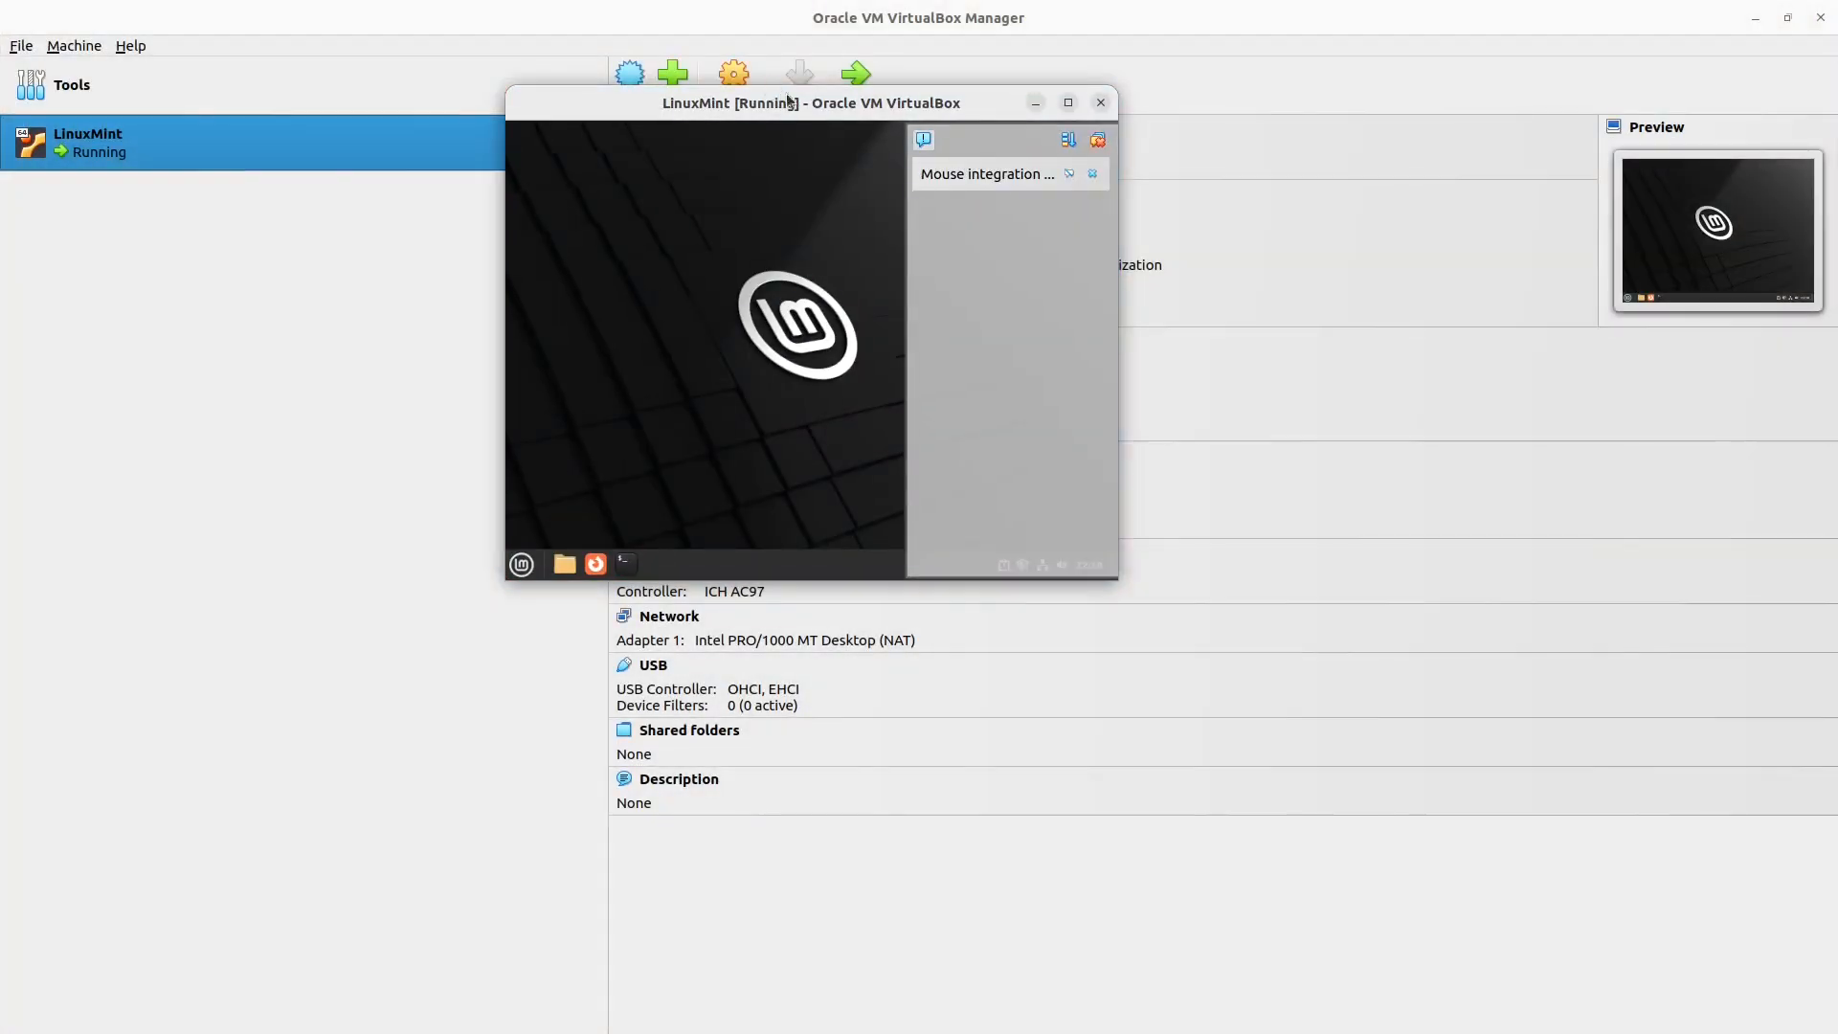
click(1067, 94)
Step: Check the installed Linux Mint release in a guest terminal with the command lsb_release -a
click(50, 1011)
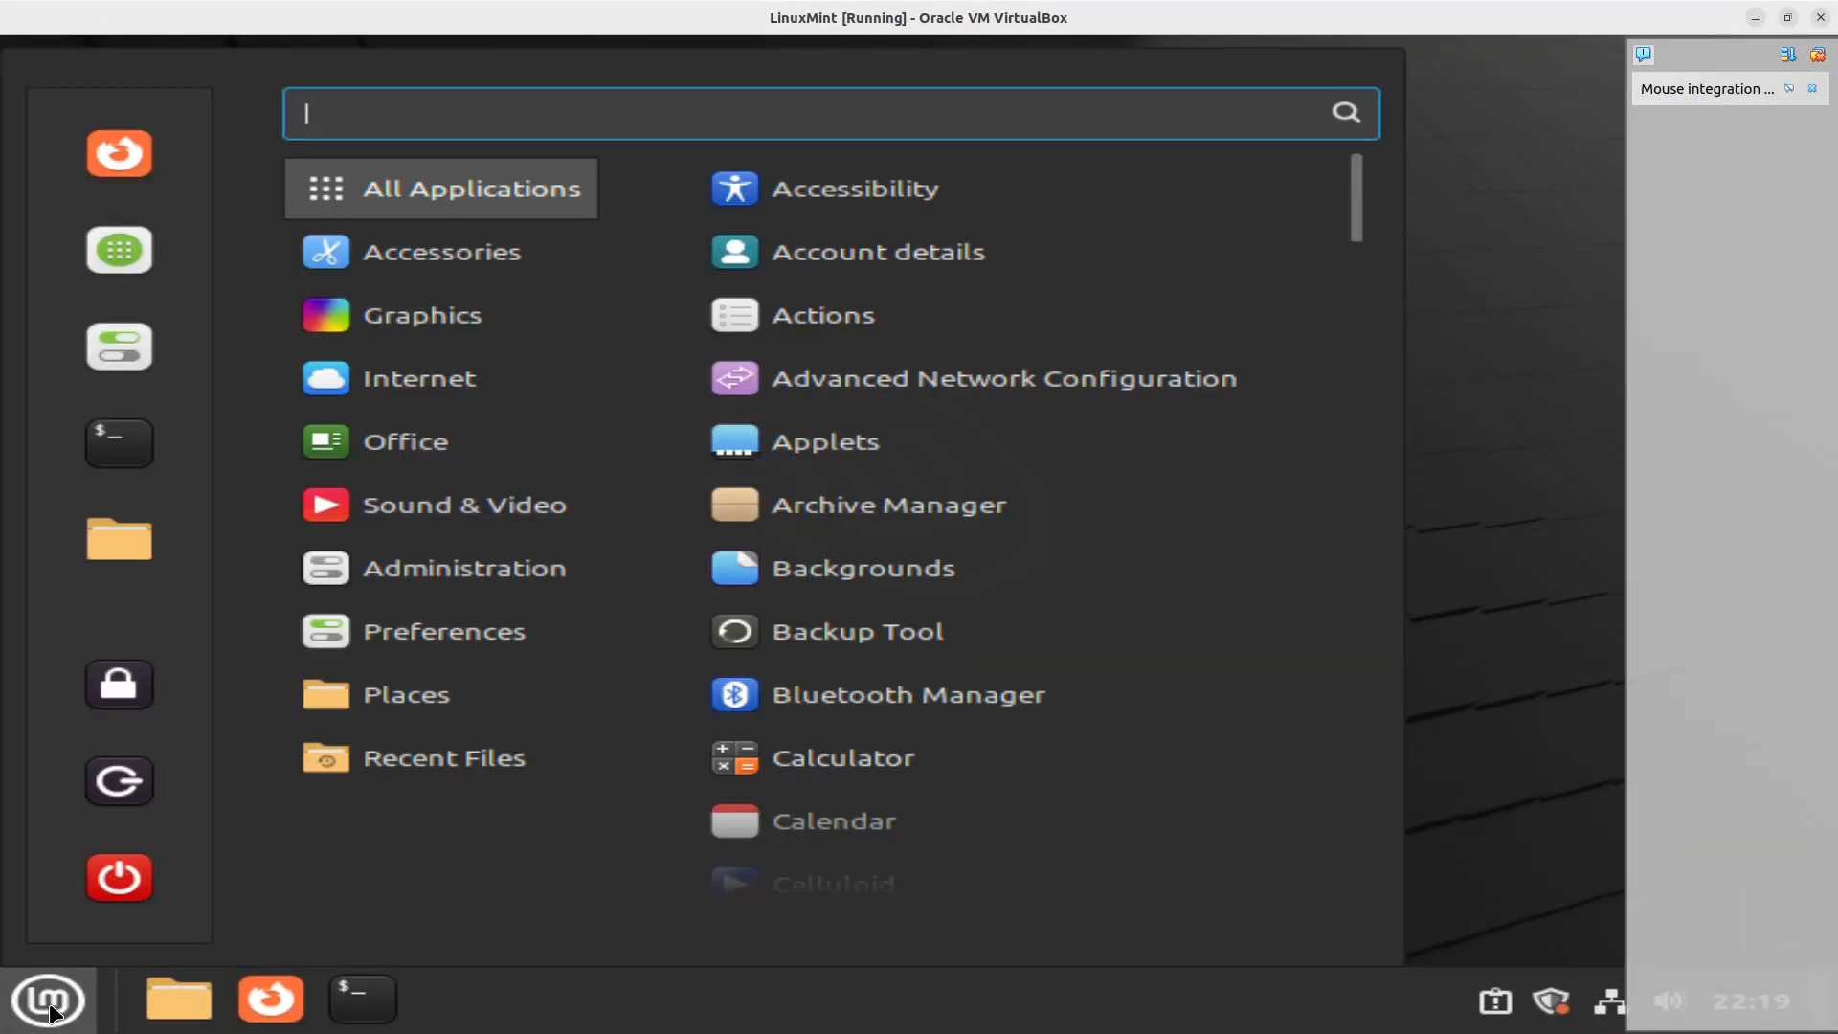
click(362, 998)
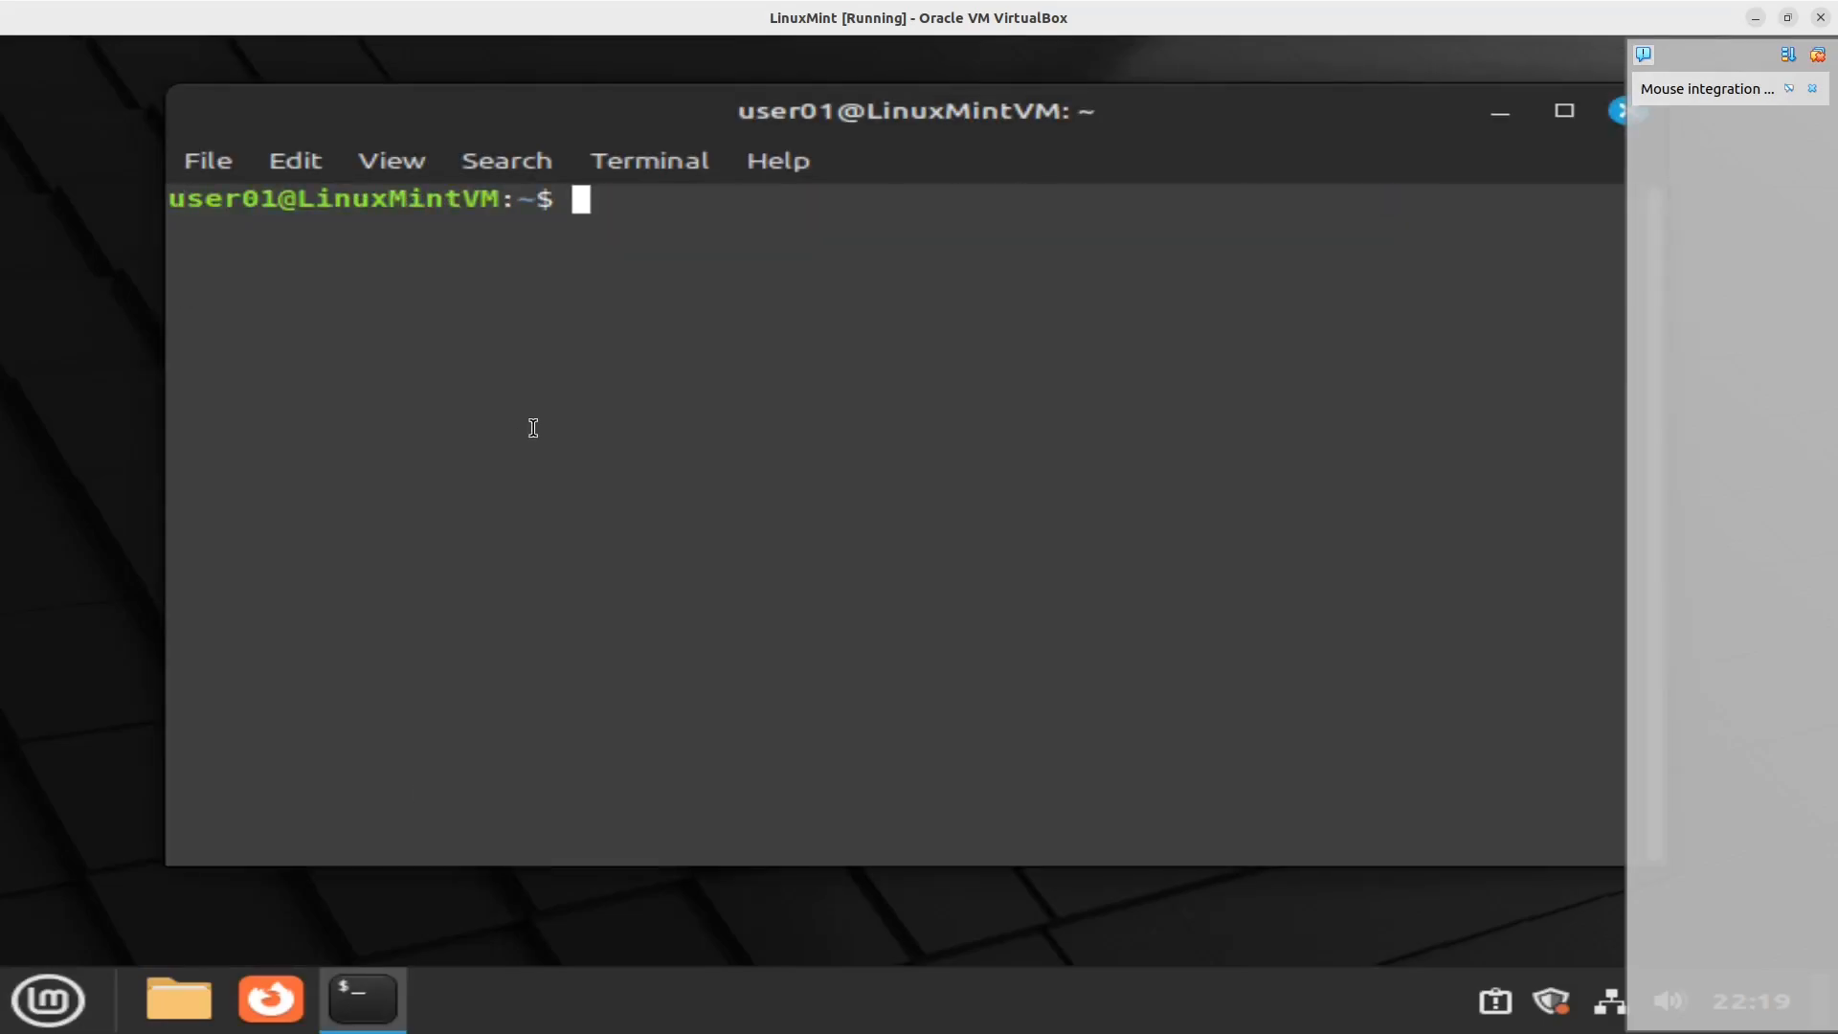
text(lsb_release -a)
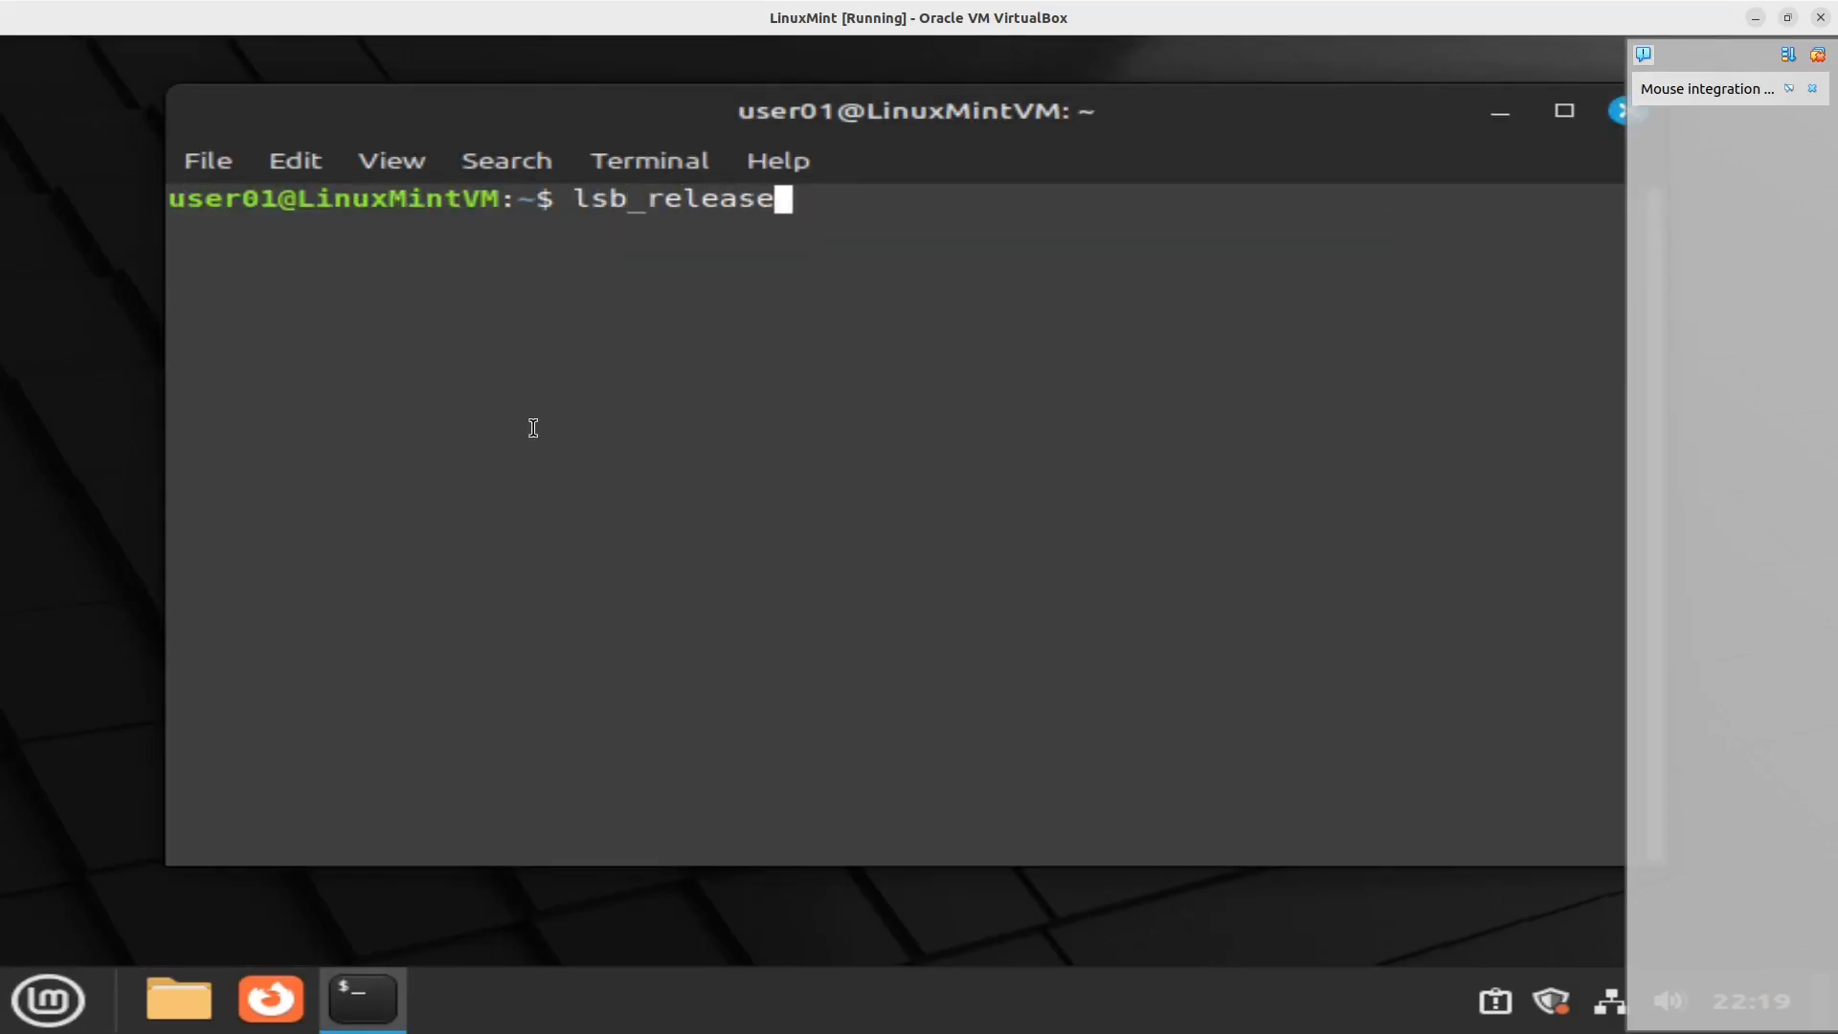